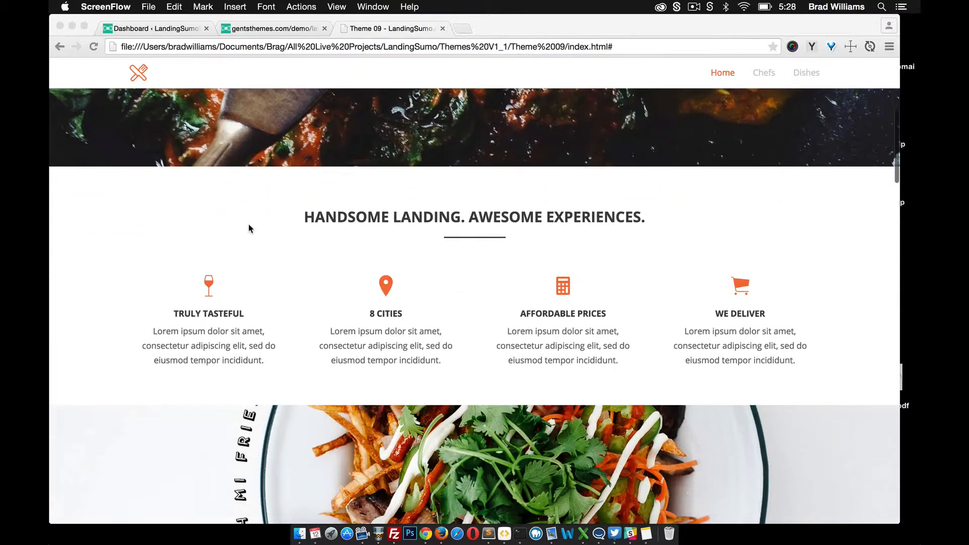
# Review the Theme 09 demo page's sections, from the features through chefs and dishes to the newsletter form.
pyautogui.scroll(-12, 249, 228)
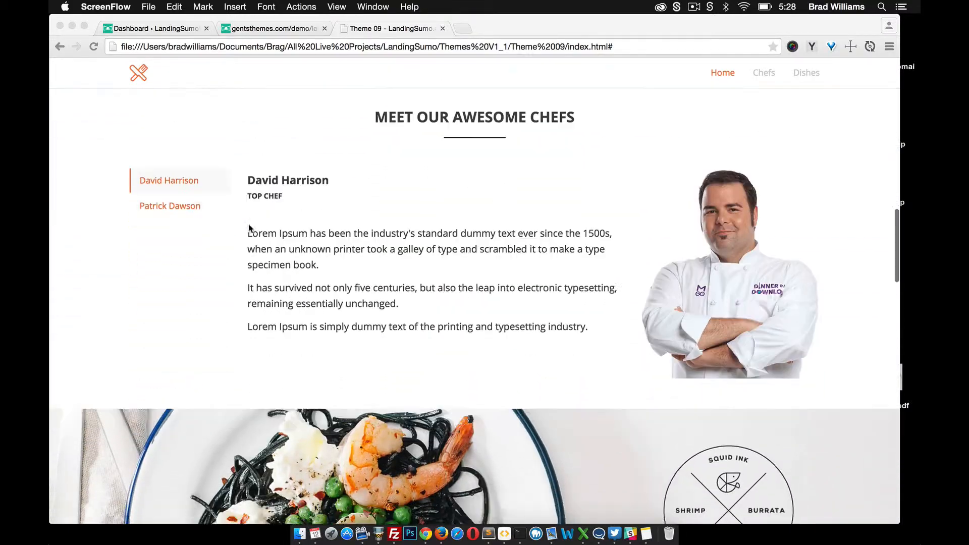
pyautogui.scroll(-12, 248, 228)
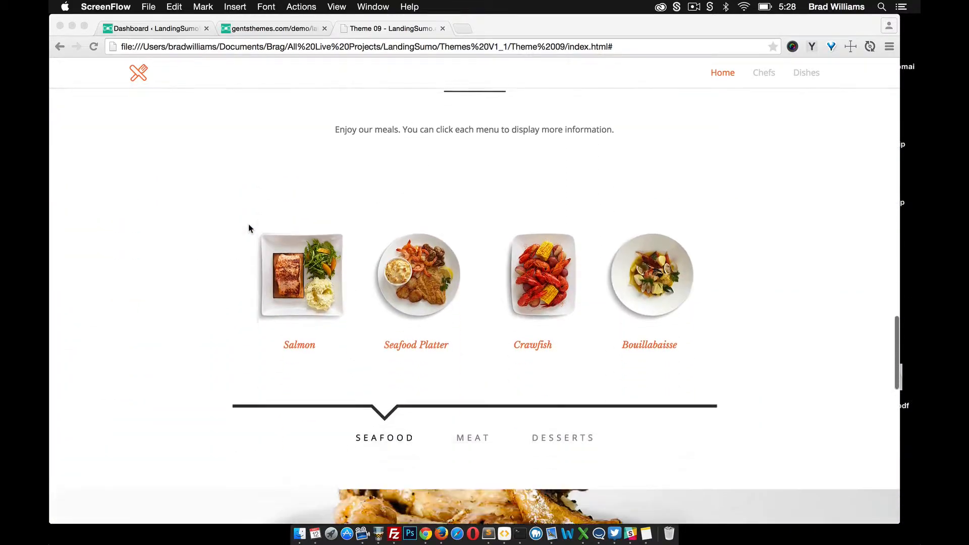
pyautogui.scroll(-4, 249, 228)
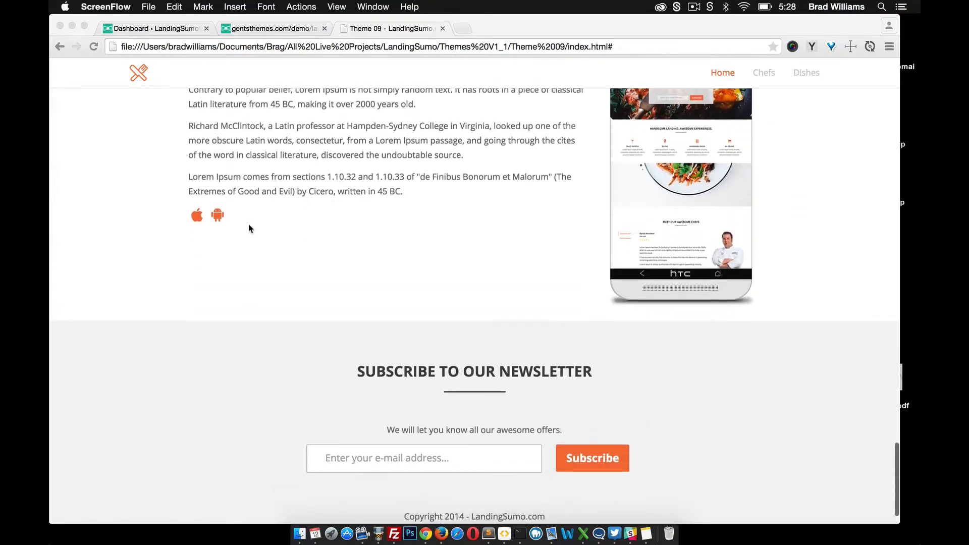
pyautogui.scroll(15, 248, 228)
pyautogui.scroll(15, 248, 228)
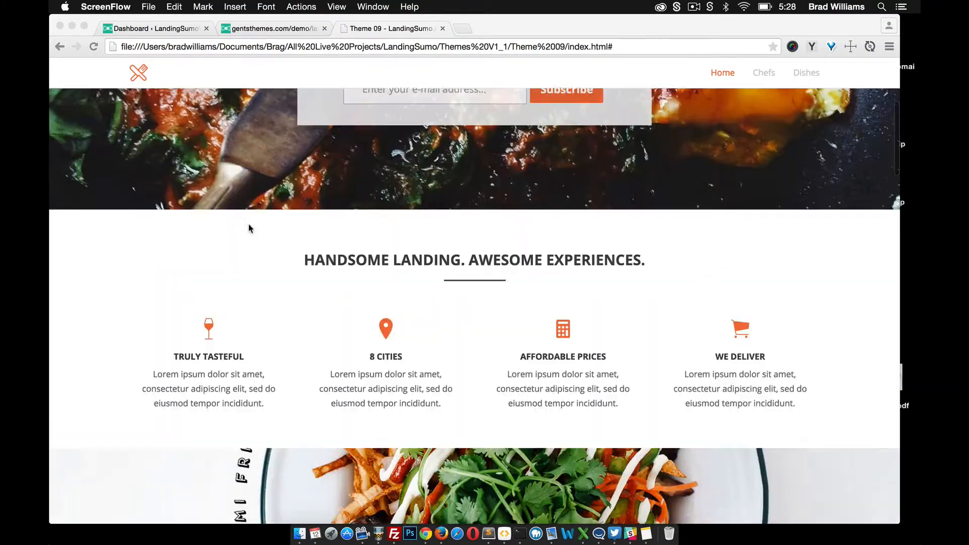
# Activate the LandingSumoWP 9 theme on the WordPress site.
pyautogui.click(144, 29)
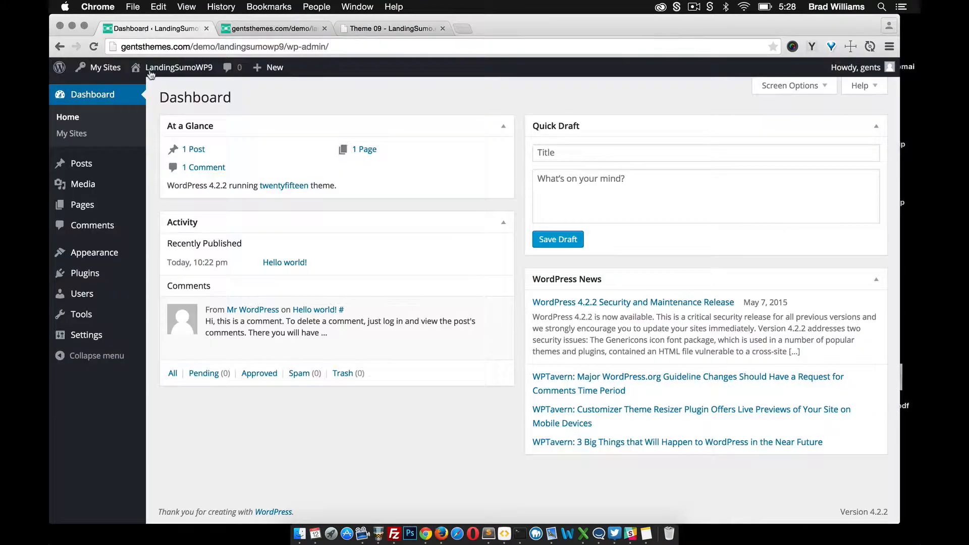
pyautogui.moveTo(129, 259)
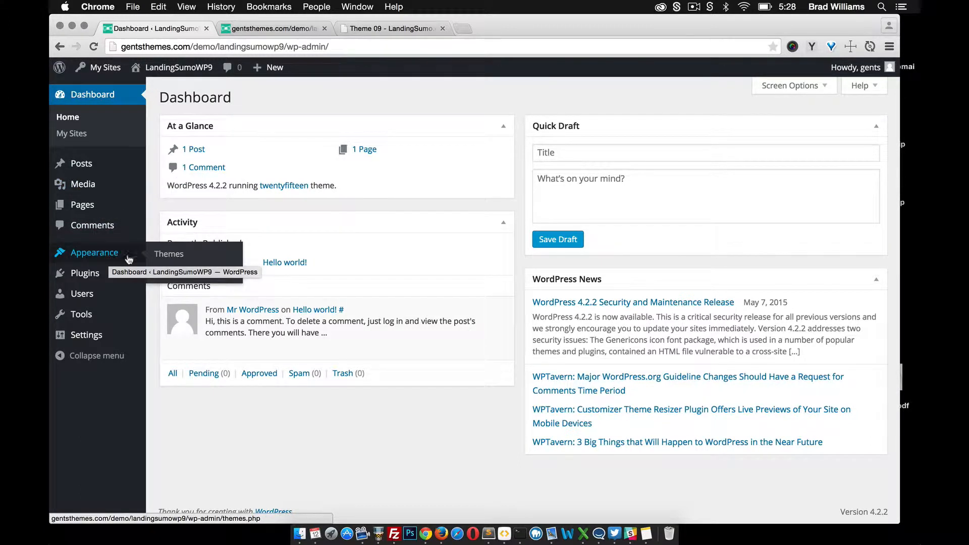
pyautogui.click(157, 256)
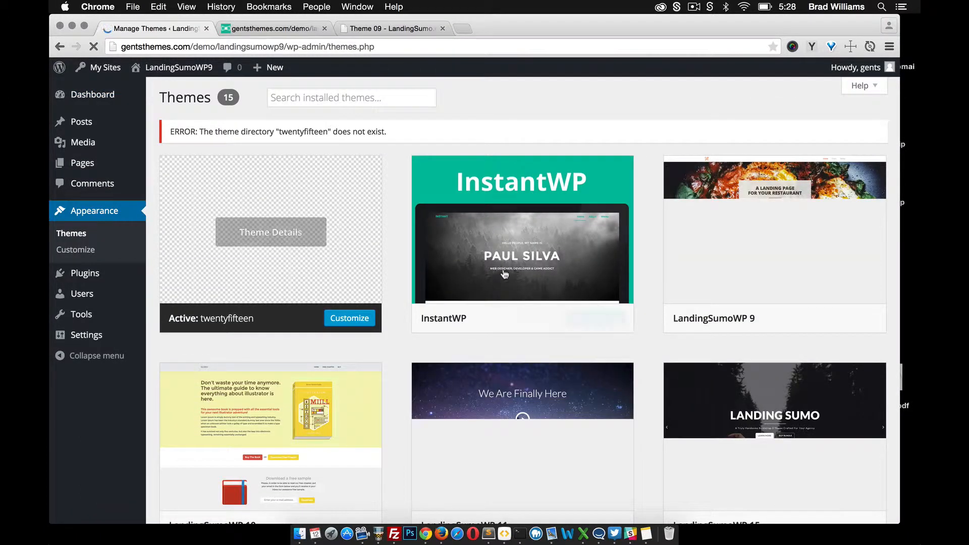
pyautogui.moveTo(696, 260)
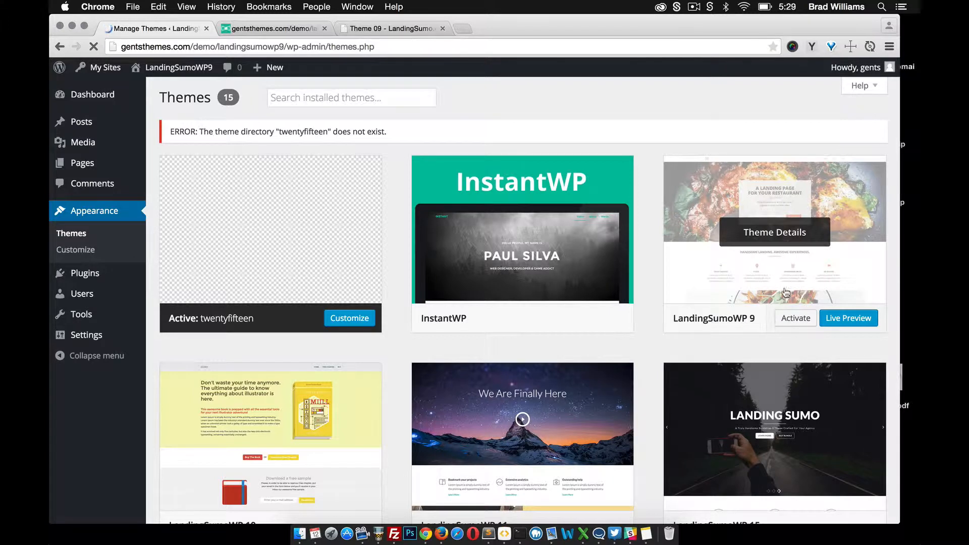
pyautogui.click(791, 319)
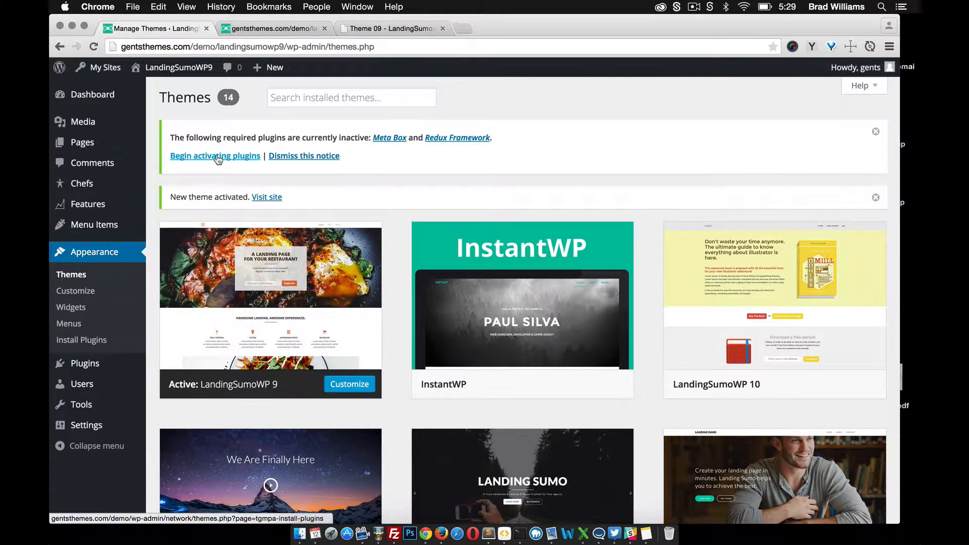
# Activate the required Meta Box and Redux Framework plugins.
pyautogui.click(85, 364)
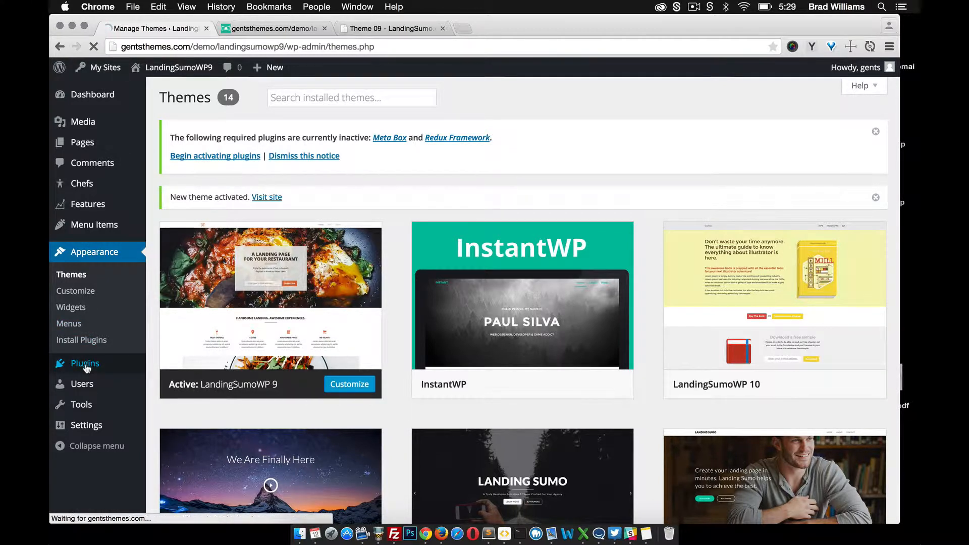
pyautogui.scroll(-3, 277, 317)
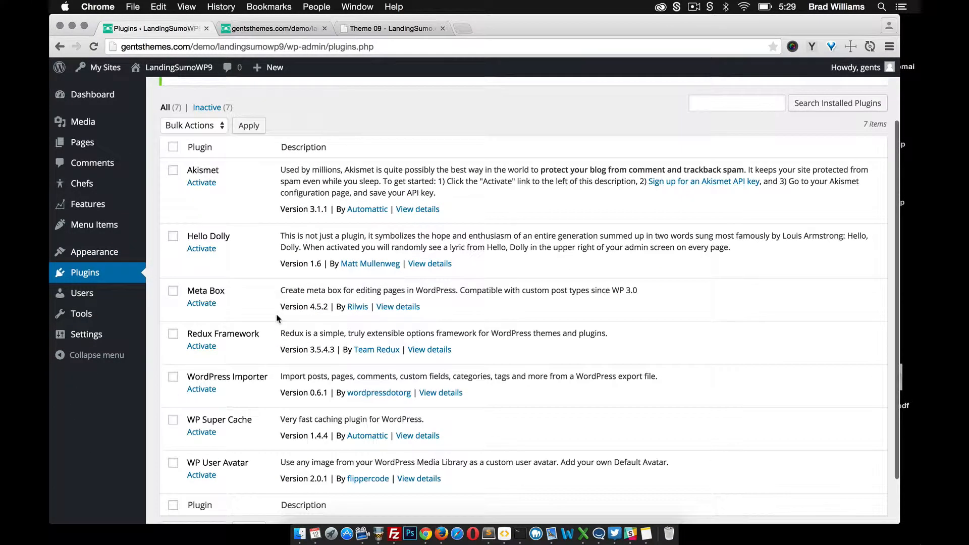
pyautogui.click(209, 304)
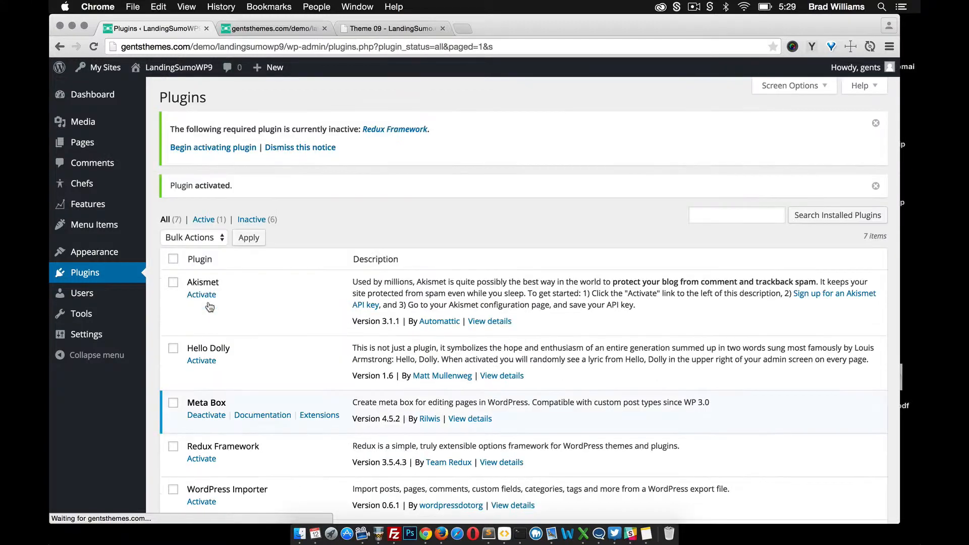
pyautogui.scroll(-2, 214, 315)
pyautogui.click(206, 334)
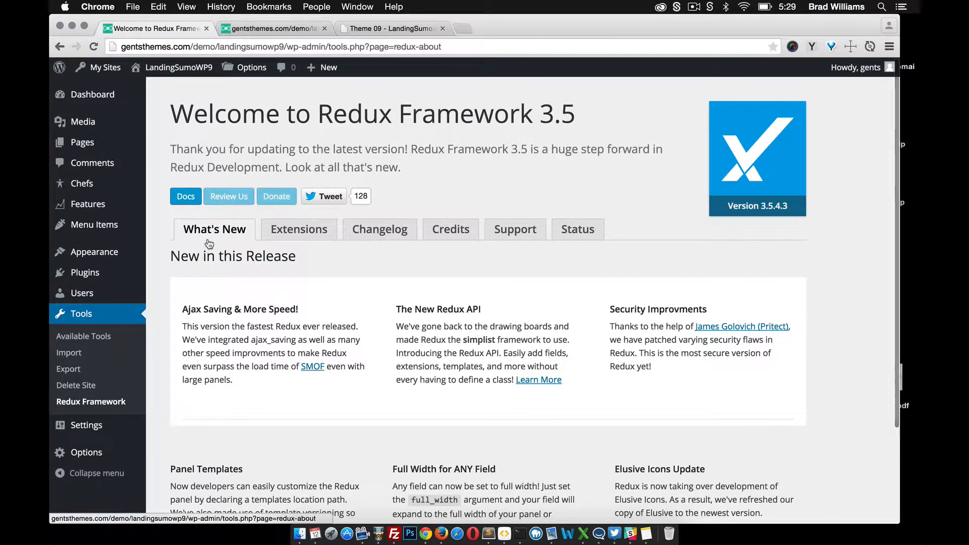
# Create a new page titled "Home" with the Homepage template and publish it.
pyautogui.moveTo(133, 143)
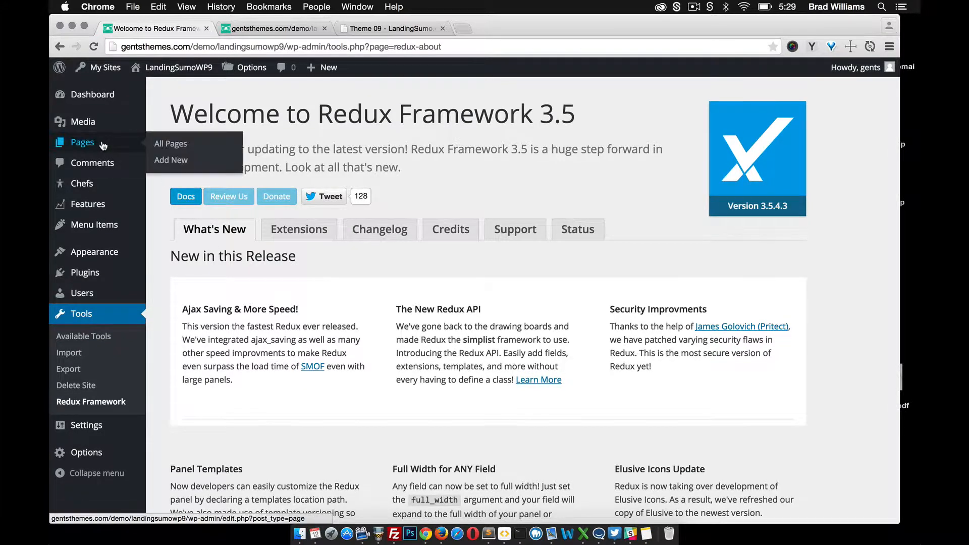
pyautogui.click(183, 160)
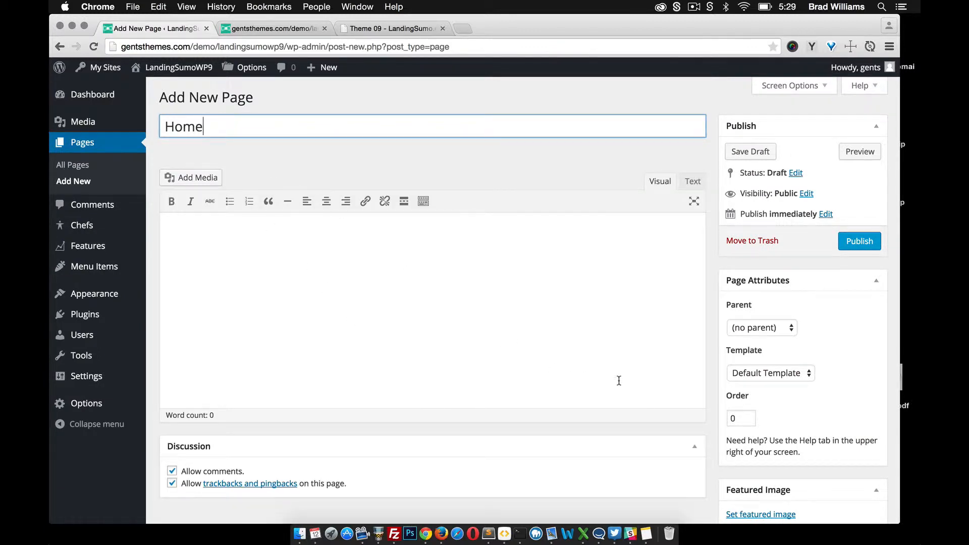
pyautogui.click(786, 379)
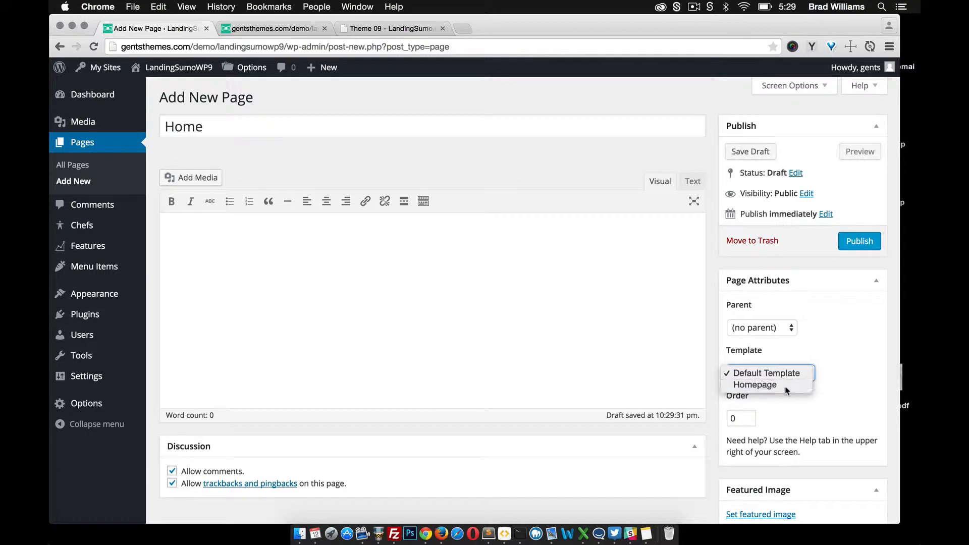
pyautogui.click(786, 386)
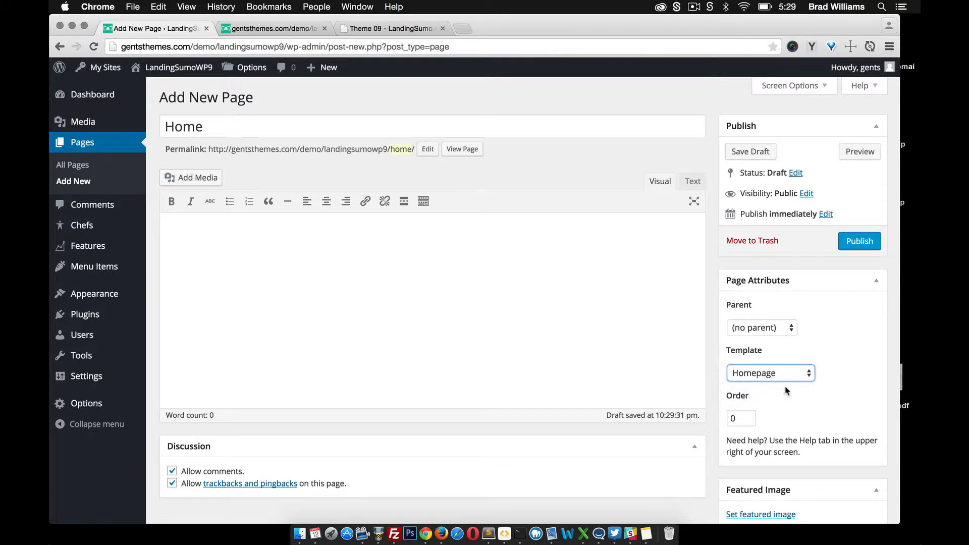
pyautogui.click(860, 241)
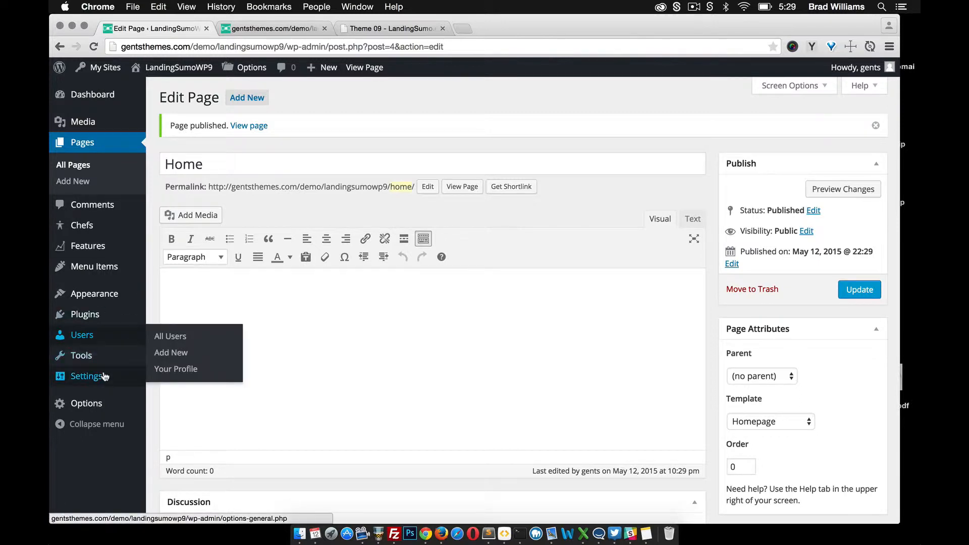
# Set the site's front page to the static page Home in the Reading settings and save the changes.
pyautogui.moveTo(106, 377)
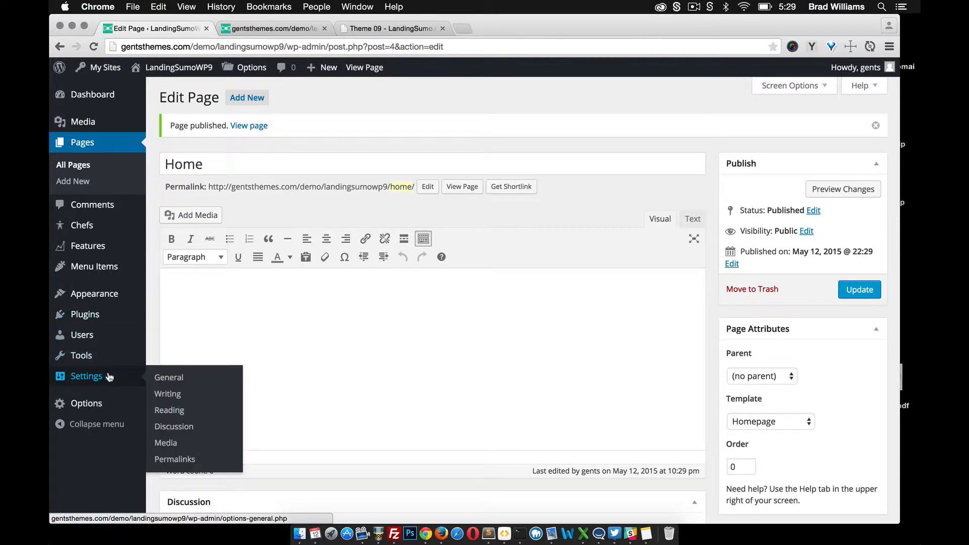
pyautogui.click(168, 415)
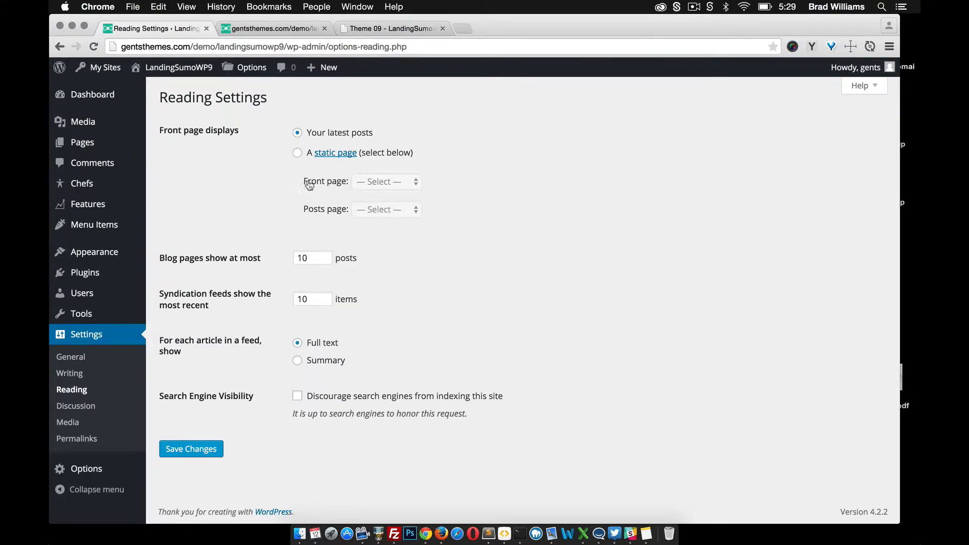
pyautogui.click(297, 153)
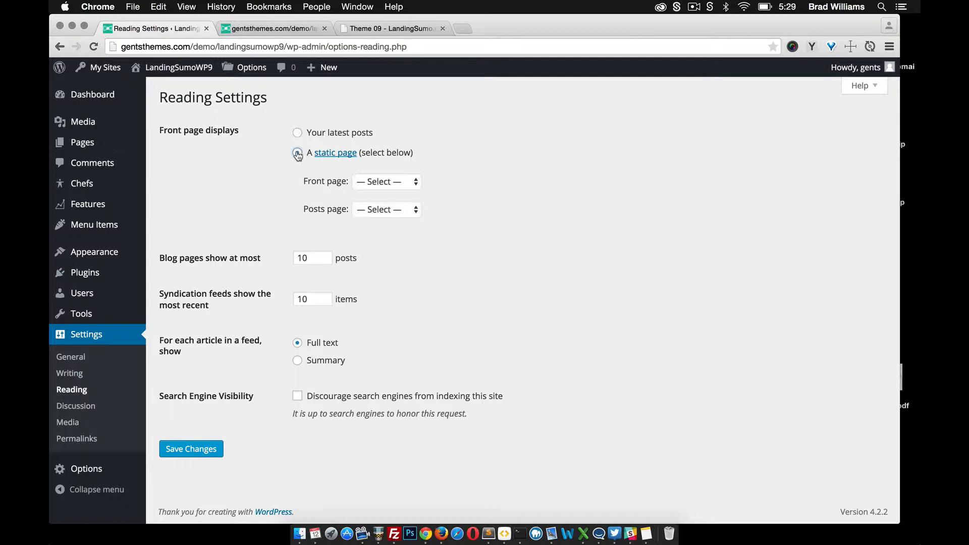
pyautogui.click(373, 182)
pyautogui.click(371, 192)
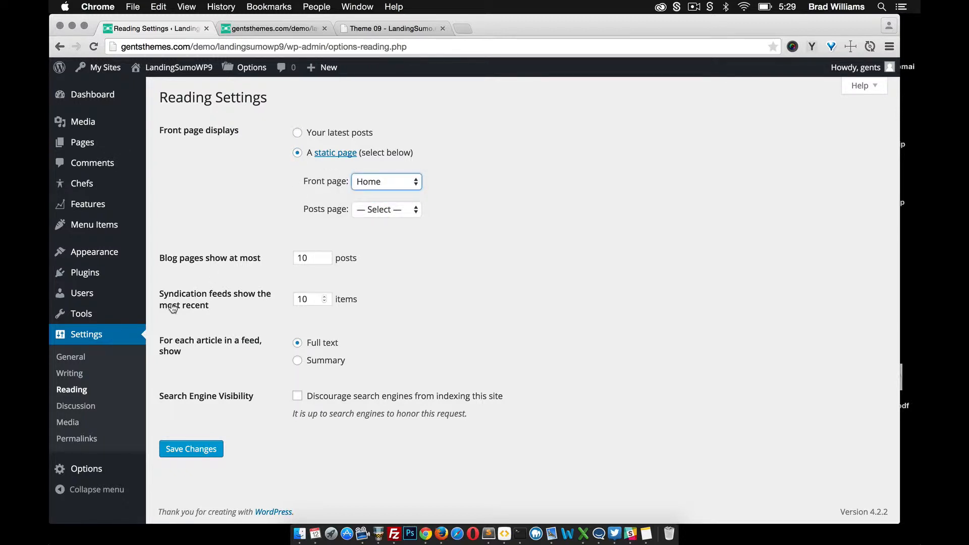
pyautogui.click(207, 448)
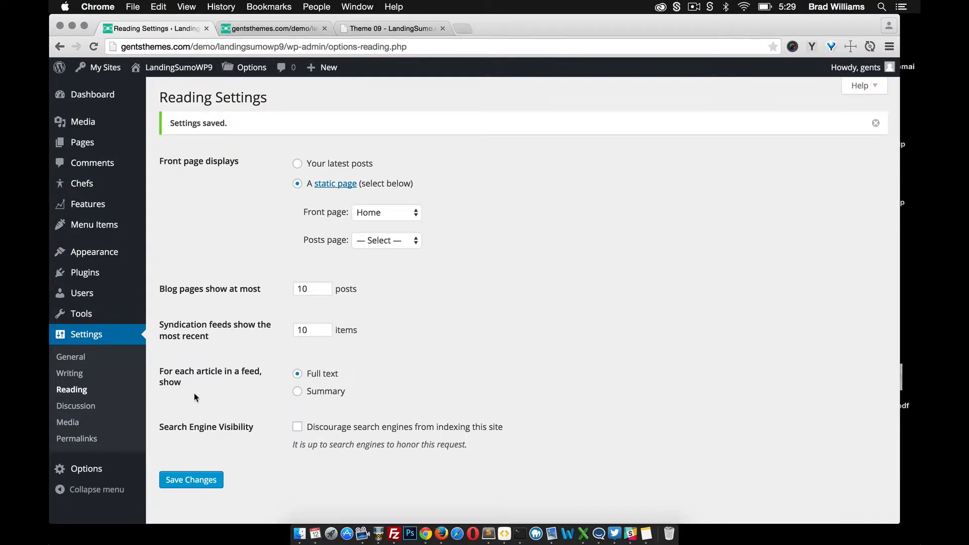
# Open the theme's Options and decline anonymous usage tracking.
pyautogui.click(92, 467)
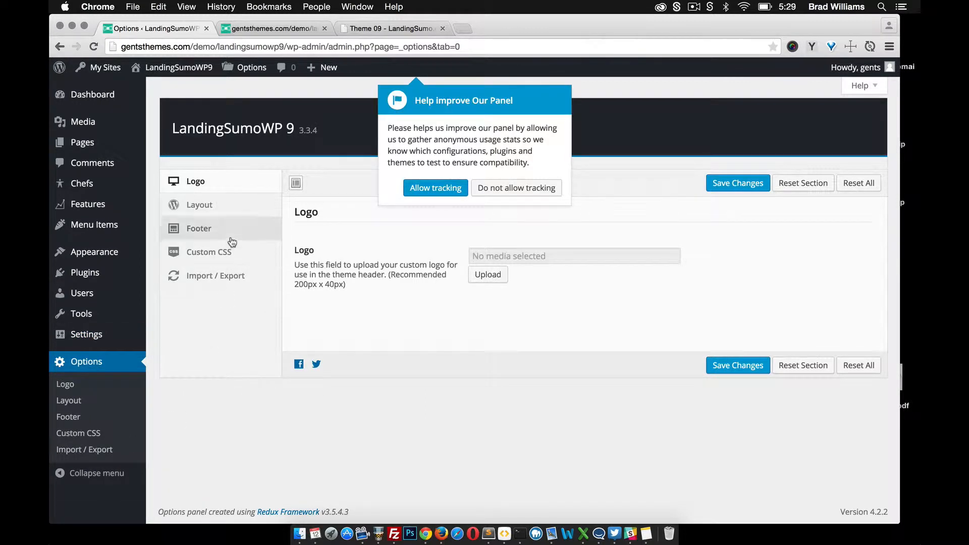
pyautogui.click(500, 191)
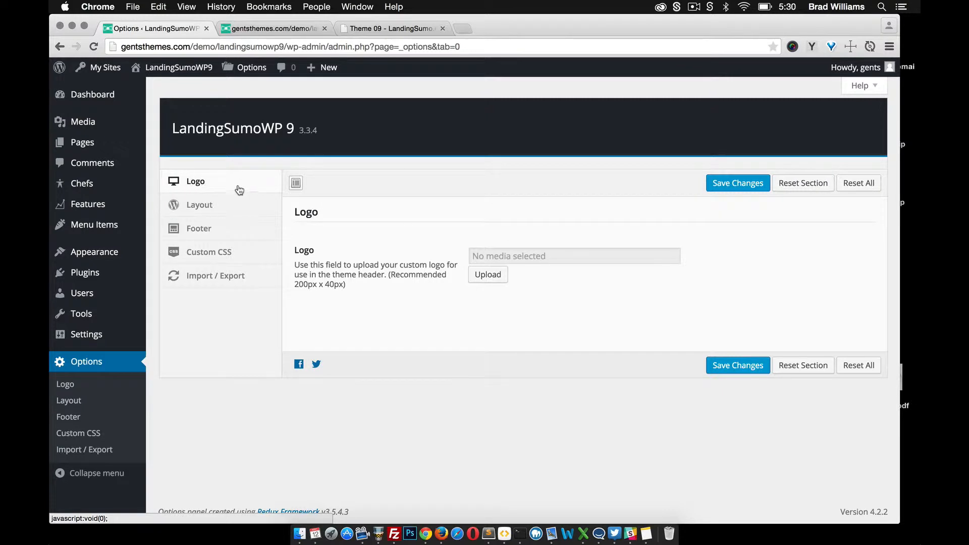
# Reload the live site at gentsthemes.com/demo/landingsumowp9/ to check the homepage with the activated theme.
pyautogui.click(297, 28)
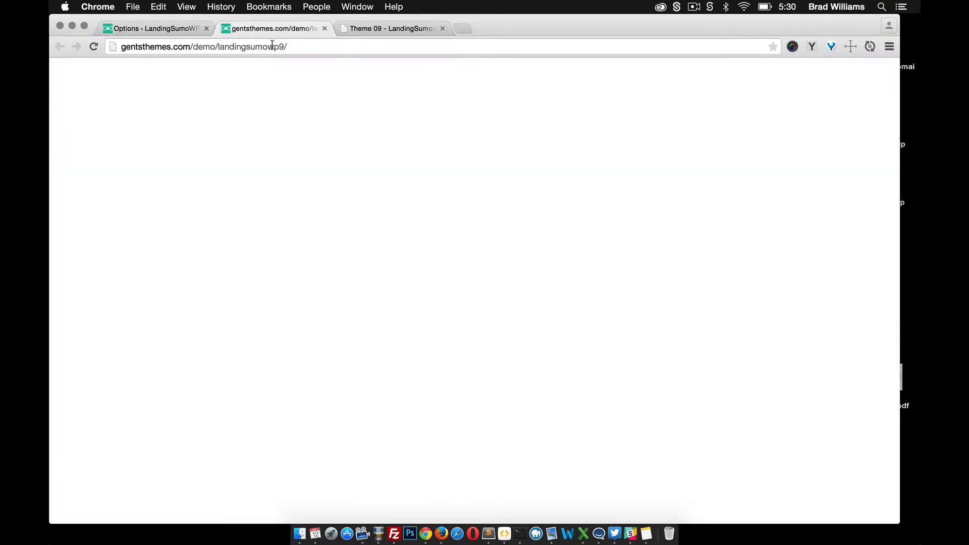
pyautogui.click(300, 46)
pyautogui.press('Return')
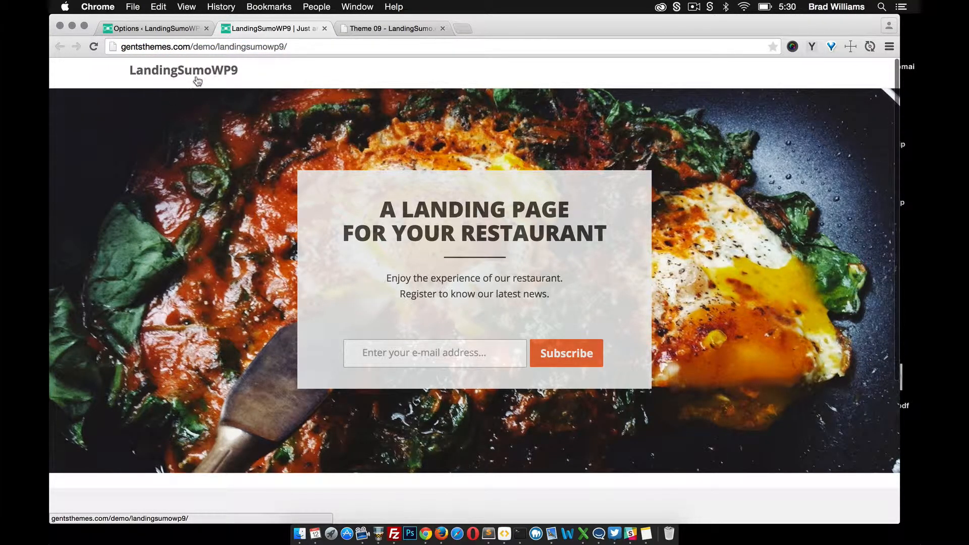
# Open the Layout section of the theme options and compare its enabled blocks with the live homepage.
pyautogui.click(164, 24)
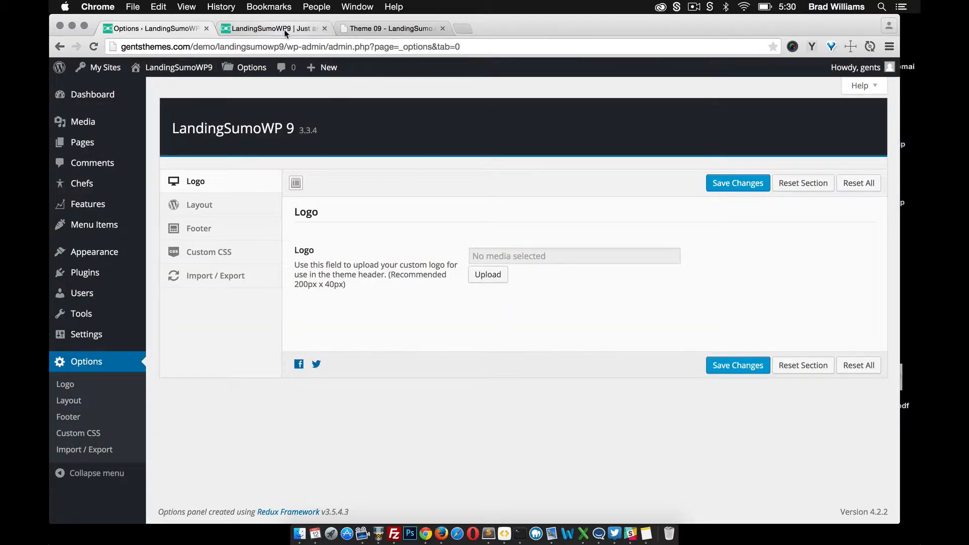
pyautogui.click(207, 215)
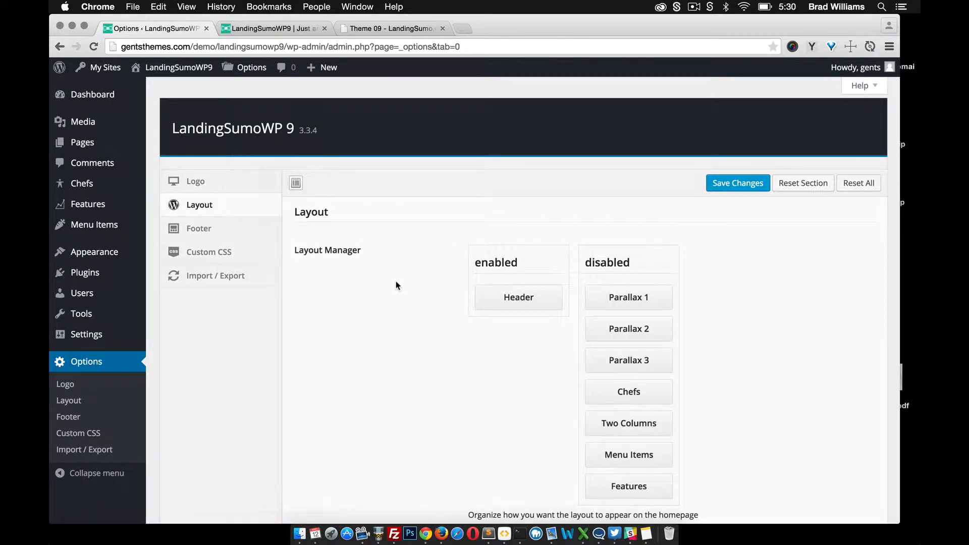
pyautogui.scroll(-3, 395, 282)
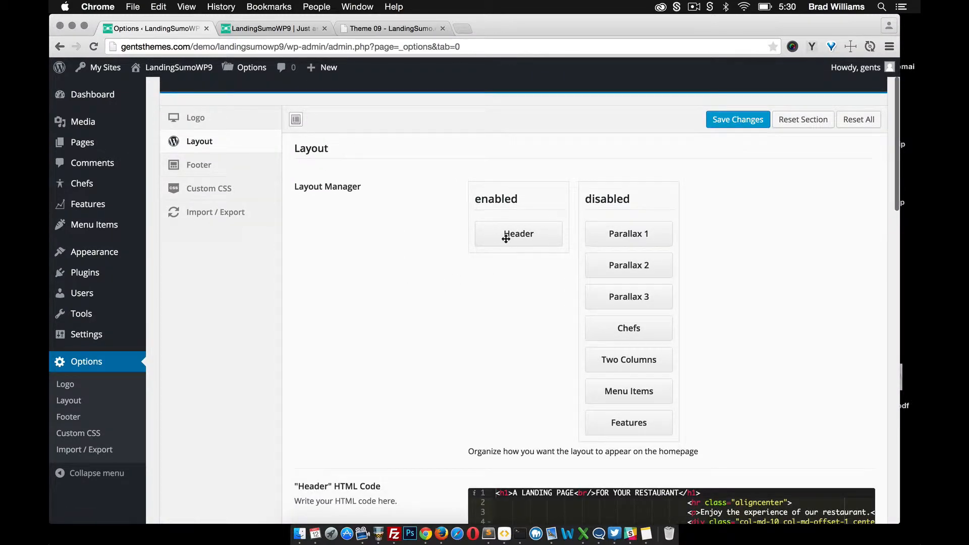
pyautogui.click(272, 28)
pyautogui.scroll(-3, 265, 213)
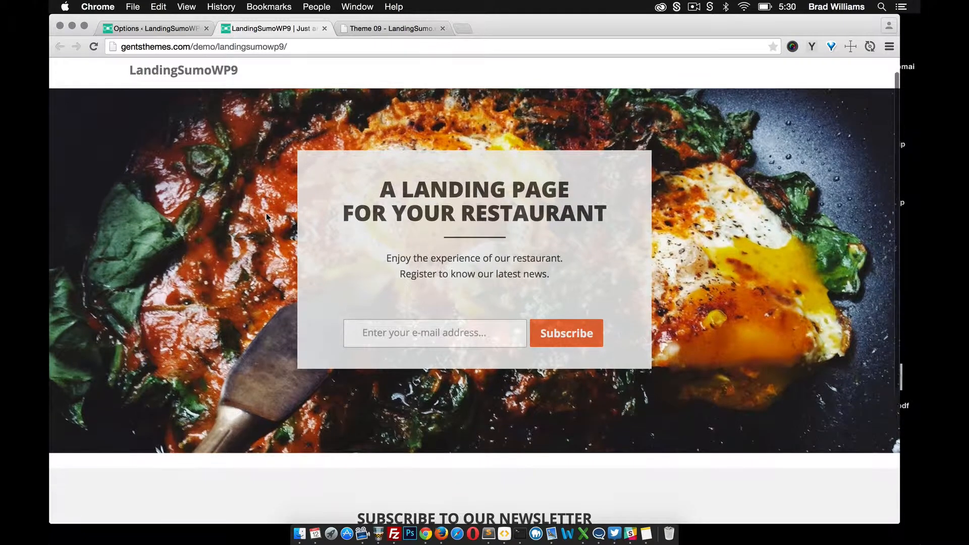
pyautogui.scroll(3, 266, 213)
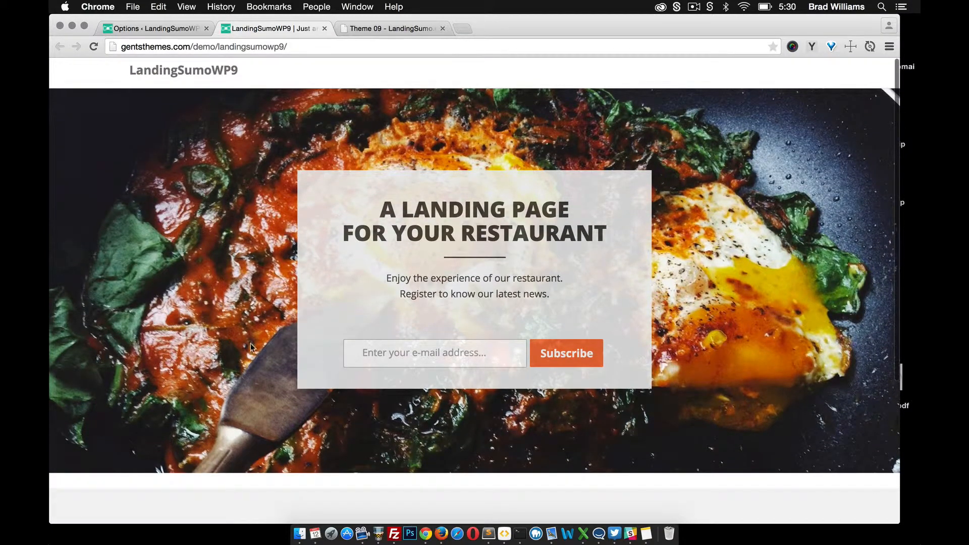
# Examine the "Header" HTML Code in the theme's layout options, including the ends of its long lines.
pyautogui.click(156, 29)
pyautogui.scroll(-2, 374, 303)
pyautogui.scroll(-4, 382, 322)
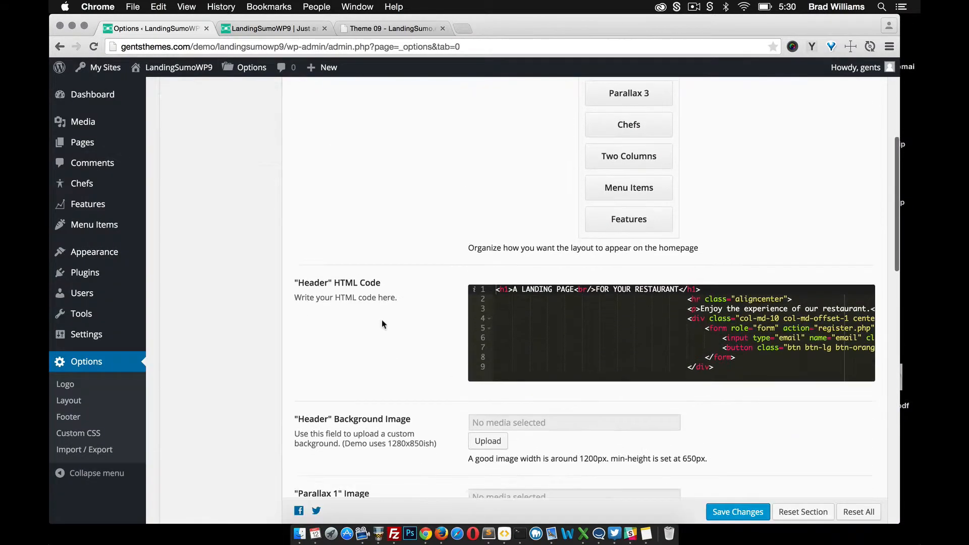
pyautogui.scroll(1, 443, 296)
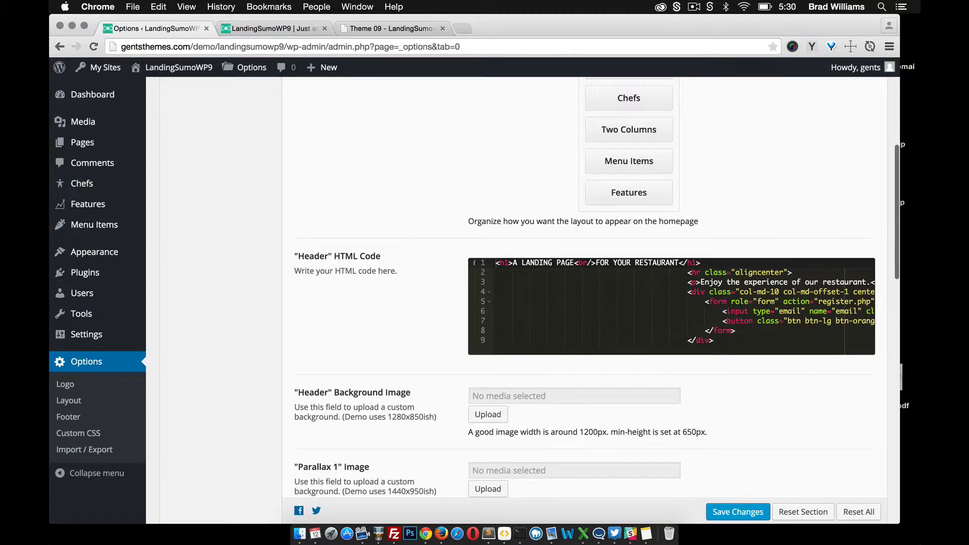
pyautogui.hscroll(5, 671, 307)
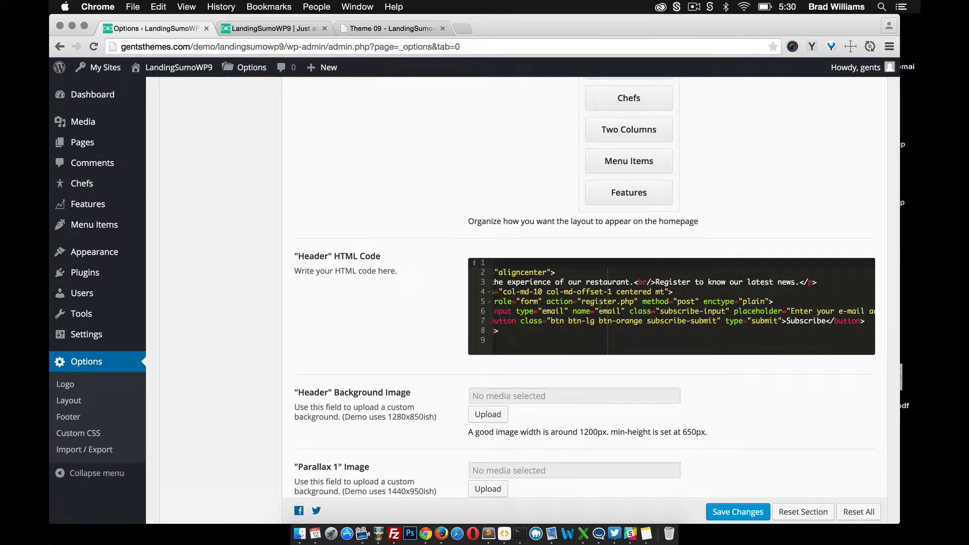
# Review the "Header" Background Image option, then compare the live homepage with the Theme 09 demo's section below its header.
pyautogui.hscroll(-6, 600, 302)
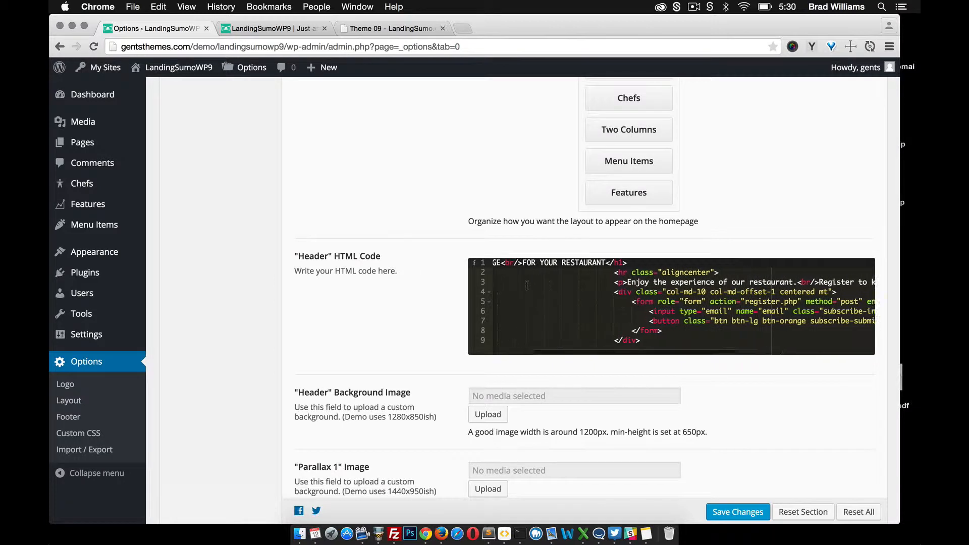
pyautogui.scroll(-3, 321, 222)
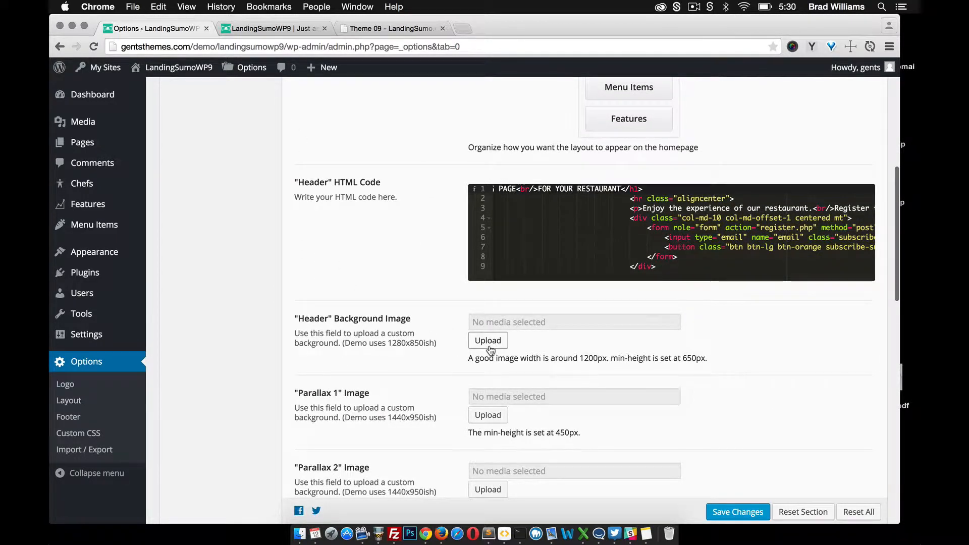
pyautogui.click(266, 28)
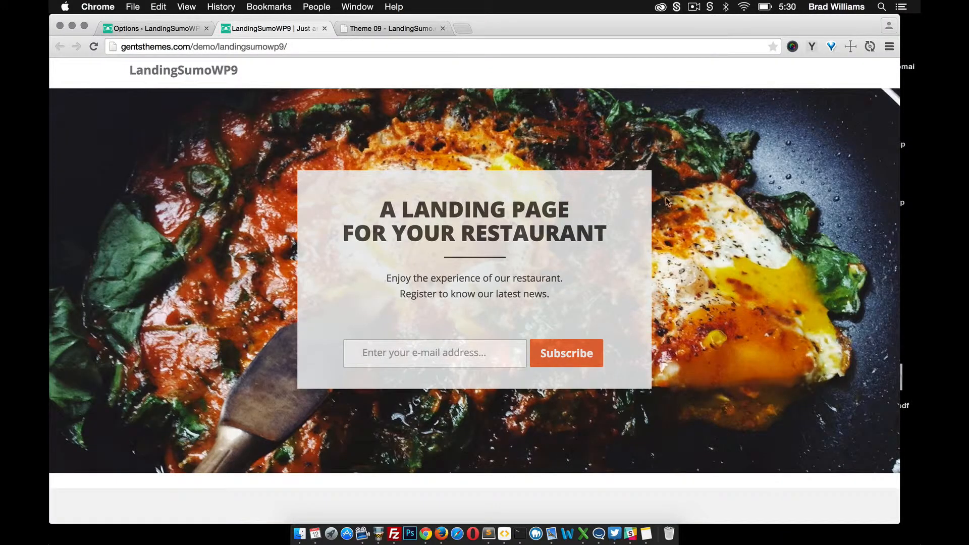
pyautogui.click(381, 26)
pyautogui.scroll(-3, 357, 165)
pyautogui.scroll(-4, 357, 165)
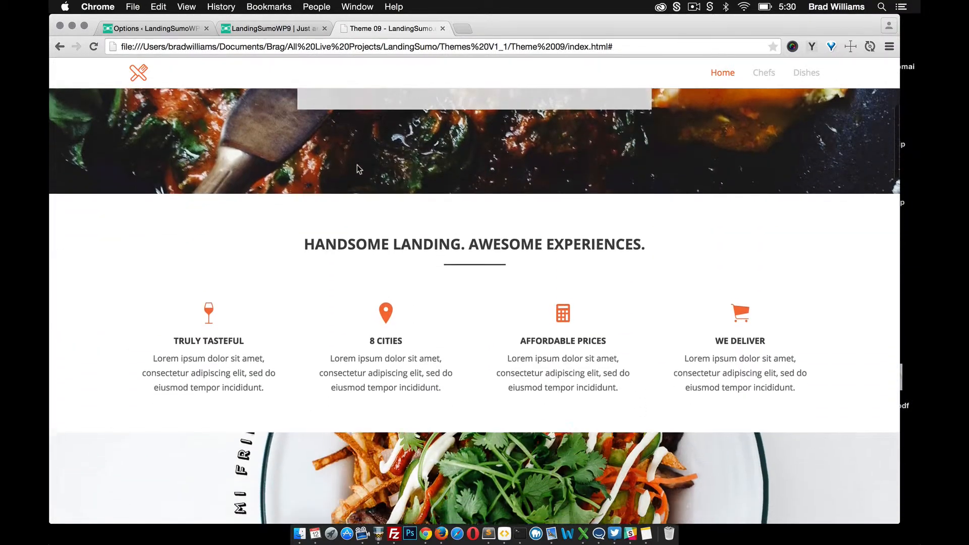
pyautogui.click(242, 28)
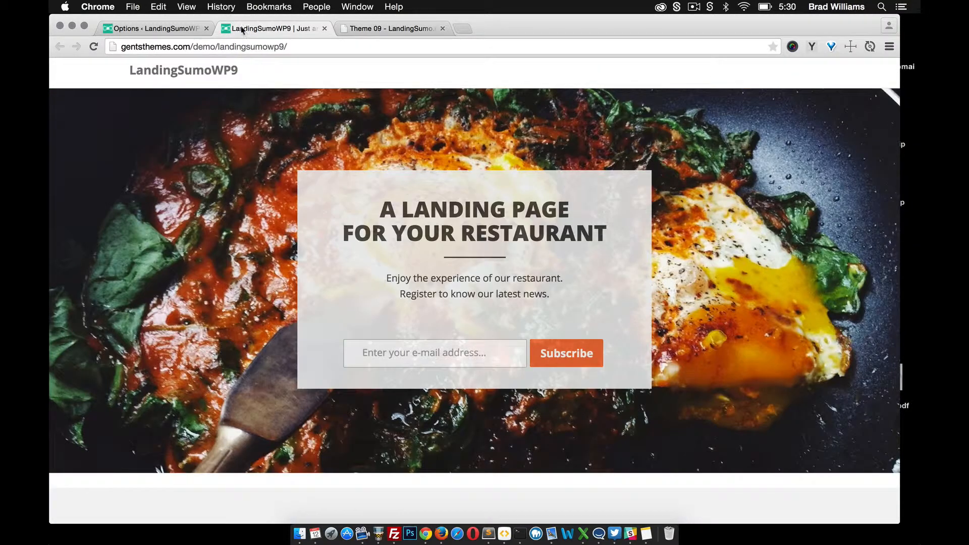
# Enable the Features block directly below Header in the theme options' Layout Manager.
pyautogui.click(152, 28)
pyautogui.scroll(4, 450, 224)
pyautogui.scroll(2, 448, 225)
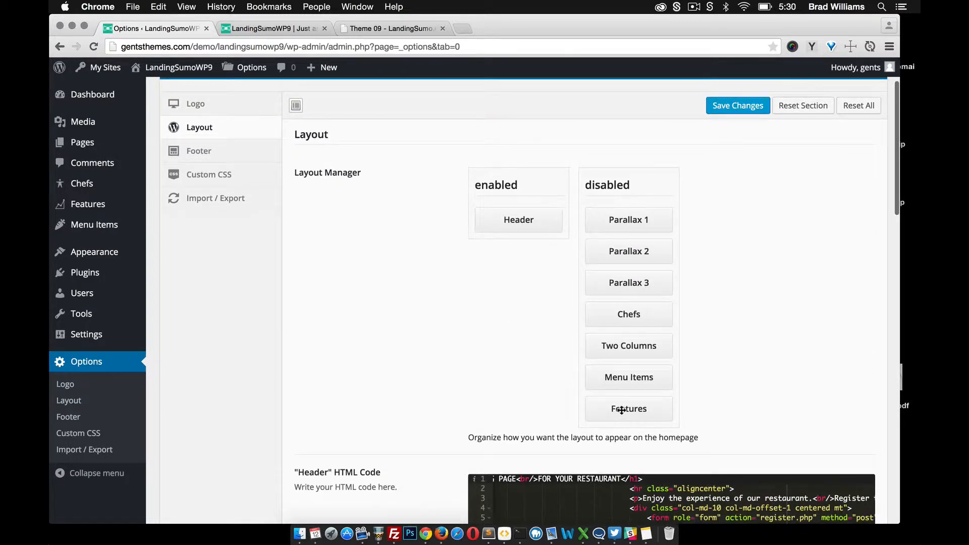
pyautogui.moveTo(621, 411); pyautogui.dragTo(510, 257)
# Check which section follows the features in the Theme 09 demo and enable the Parallax 1 block below Features in the Layout Manager.
pyautogui.click(384, 29)
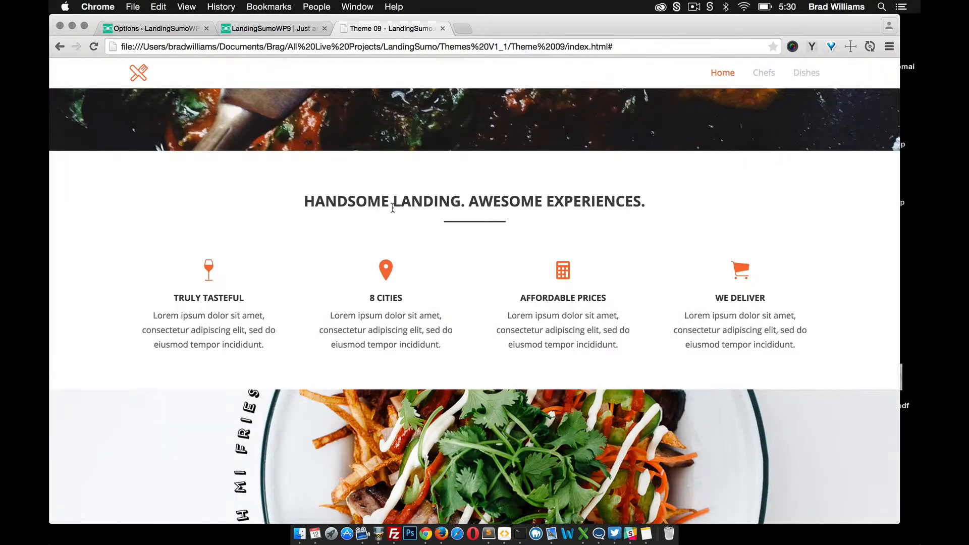
pyautogui.scroll(-2, 392, 207)
pyautogui.scroll(3, 392, 208)
pyautogui.scroll(-5, 399, 227)
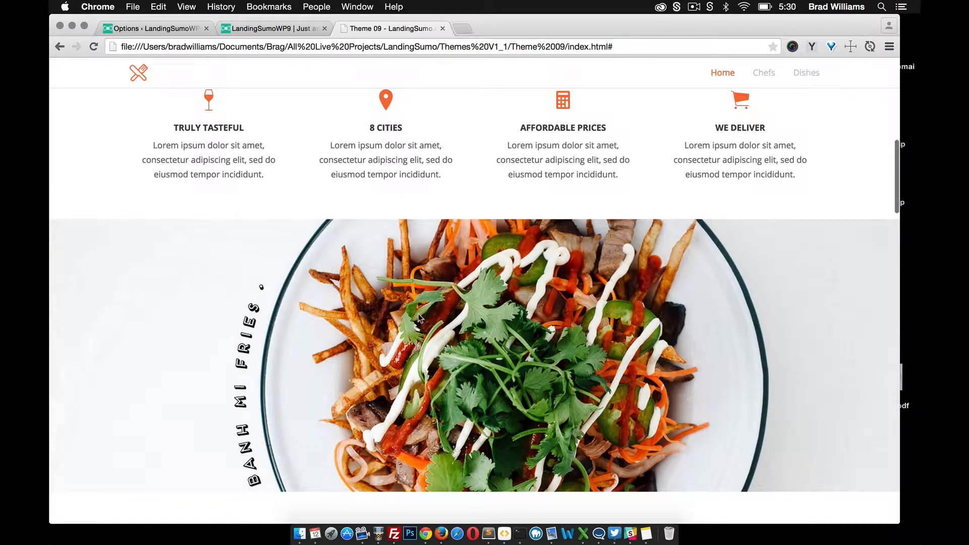
pyautogui.scroll(-2, 419, 317)
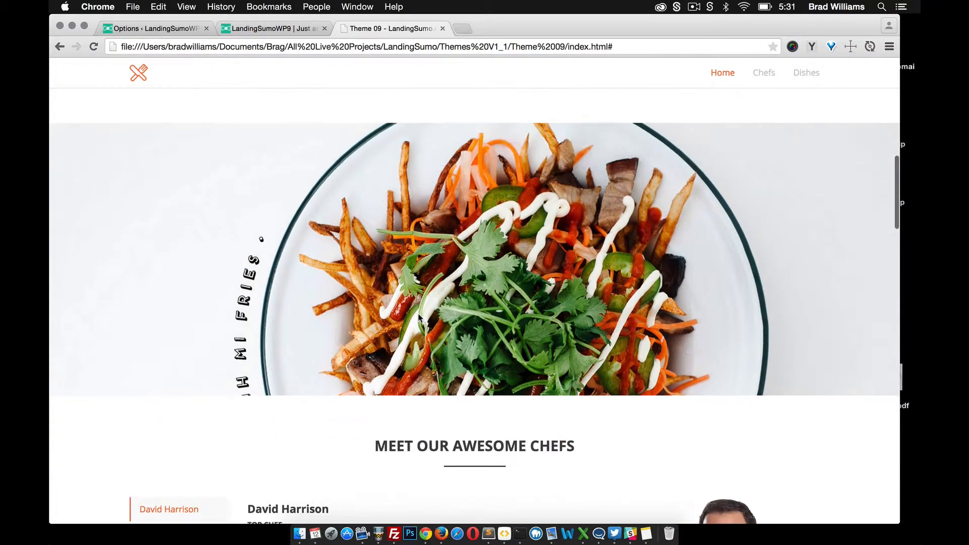
pyautogui.click(165, 29)
pyautogui.moveTo(632, 247); pyautogui.dragTo(513, 303)
# Following the Theme 09 demo's section order, enable Chefs, Parallax 2 and Menu Items below Parallax 1 in the Layout Manager.
pyautogui.click(273, 28)
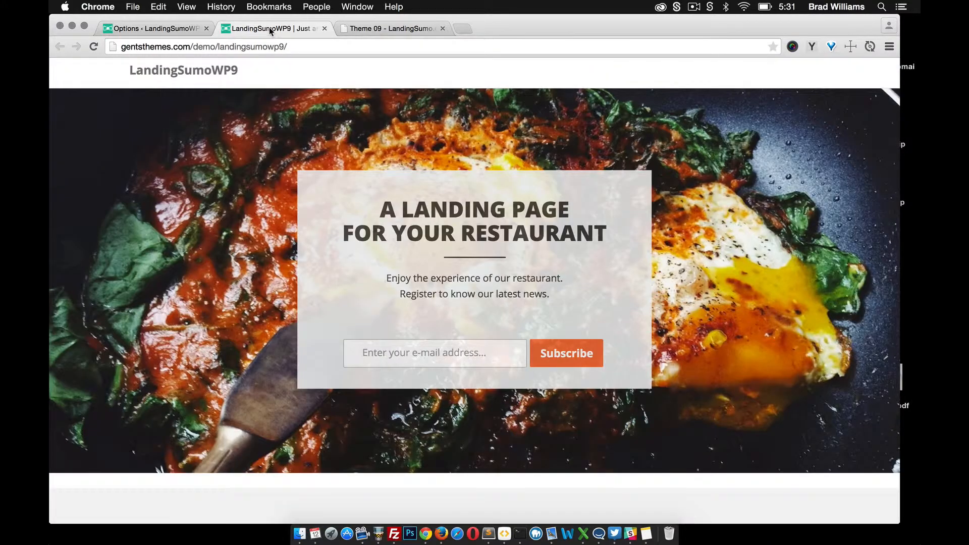
pyautogui.scroll(-5, 324, 226)
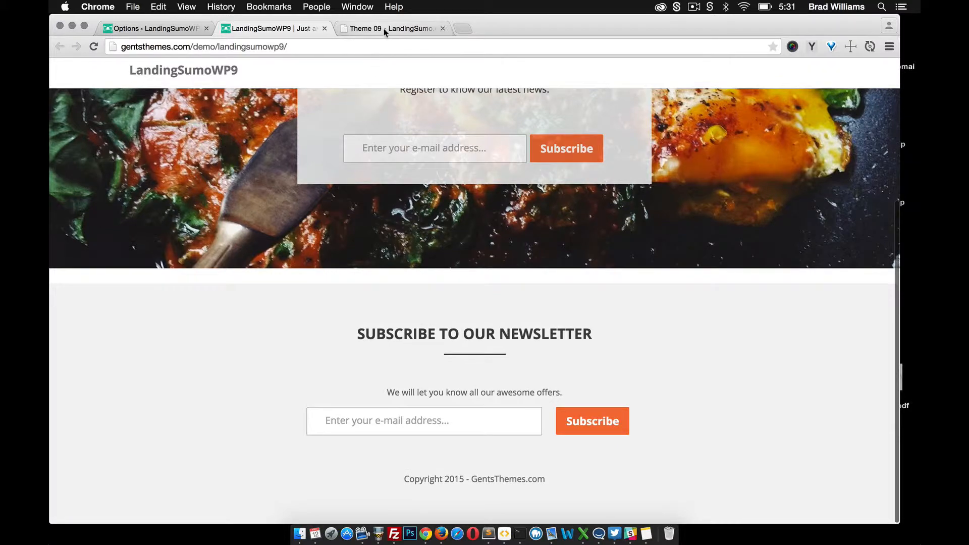
pyautogui.click(382, 28)
pyautogui.scroll(-5, 373, 244)
pyautogui.scroll(-6, 373, 247)
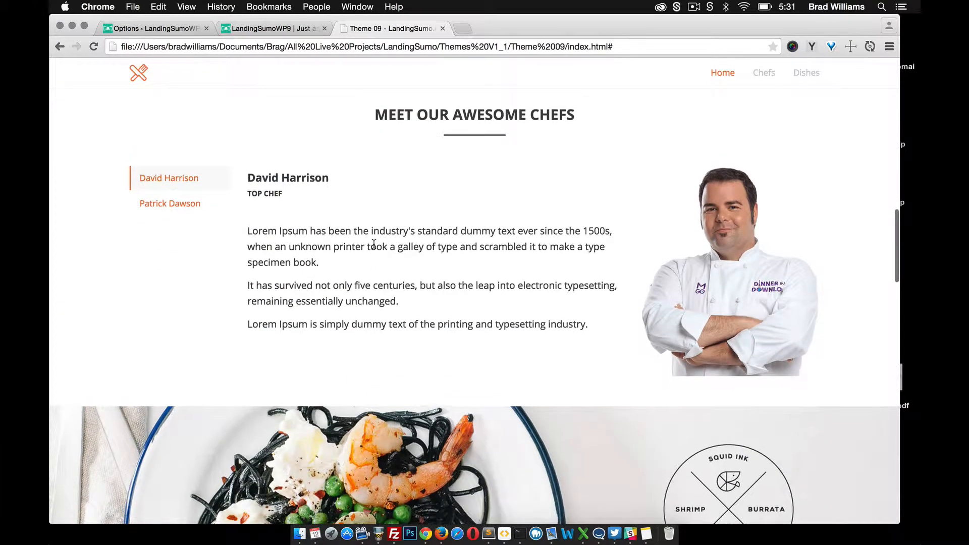
pyautogui.scroll(-5, 399, 321)
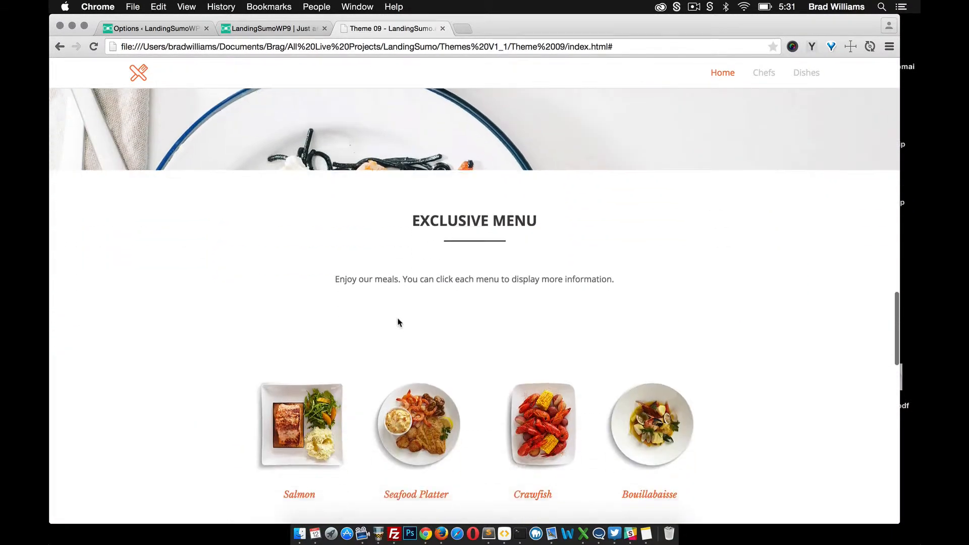
pyautogui.click(156, 30)
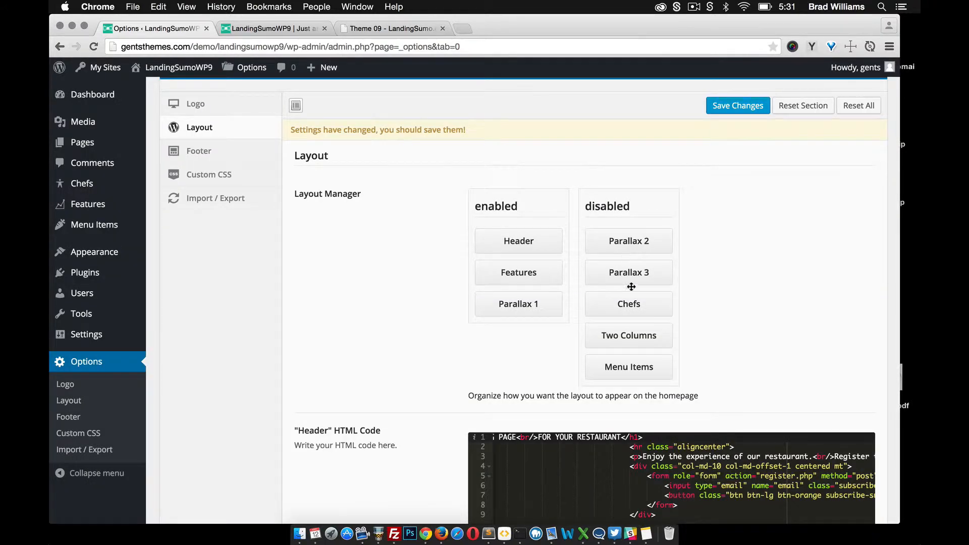
pyautogui.moveTo(633, 306); pyautogui.dragTo(518, 339)
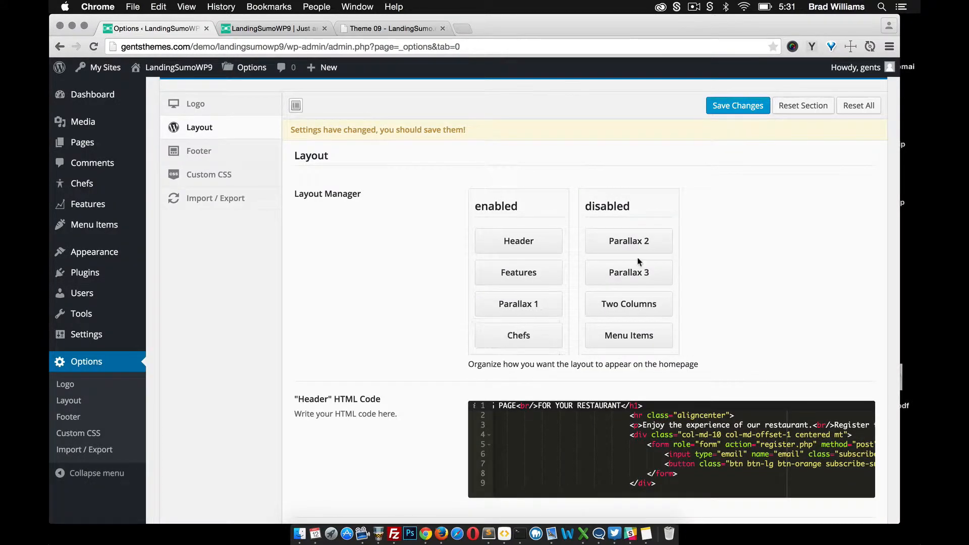
pyautogui.moveTo(639, 262); pyautogui.dragTo(520, 373)
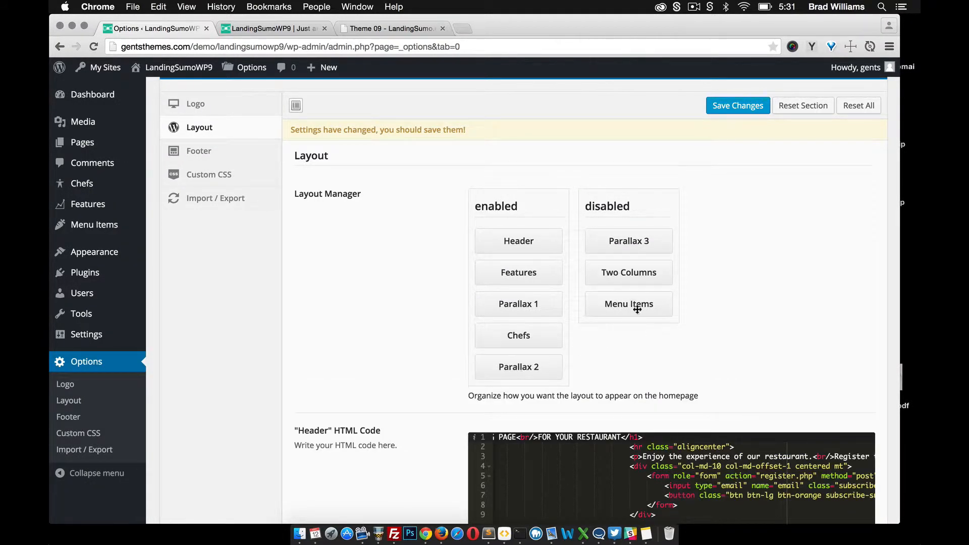
pyautogui.moveTo(640, 304); pyautogui.dragTo(530, 401)
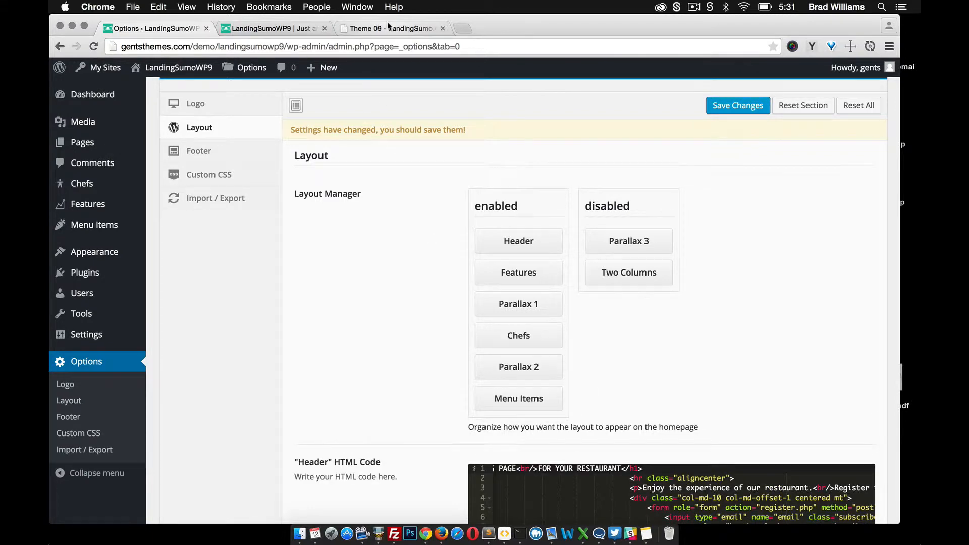
# Check the rest of the demo, enable Parallax 3 and Two Columns below Menu Items, and save the layout settings.
pyautogui.click(391, 28)
pyautogui.scroll(-1, 411, 204)
pyautogui.scroll(-15, 411, 205)
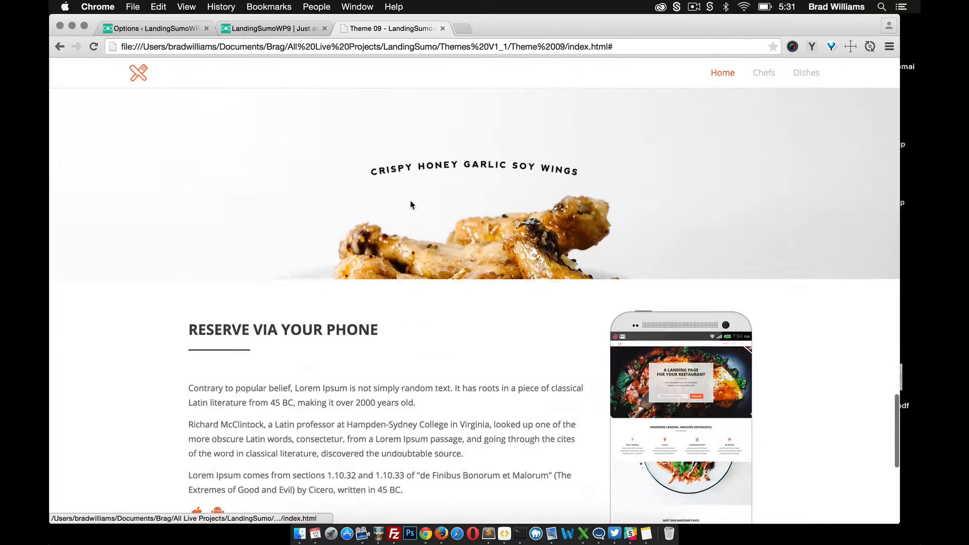
pyautogui.scroll(-2, 411, 201)
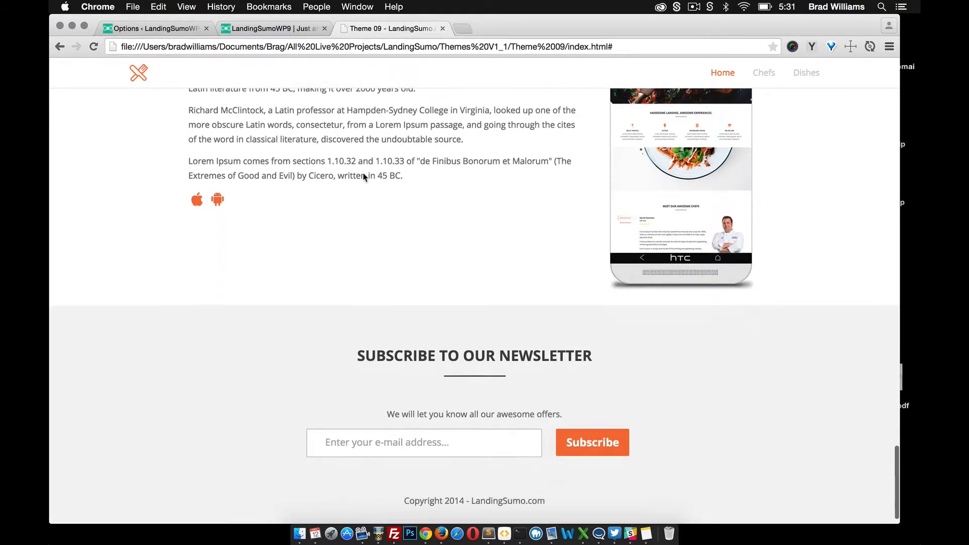
pyautogui.click(151, 29)
pyautogui.moveTo(638, 244); pyautogui.dragTo(527, 426)
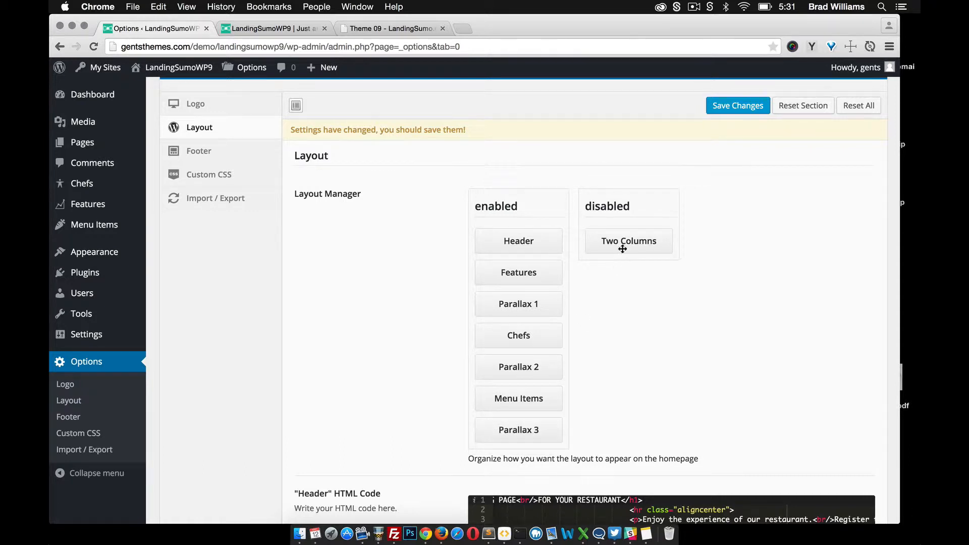
pyautogui.moveTo(622, 249); pyautogui.dragTo(527, 479)
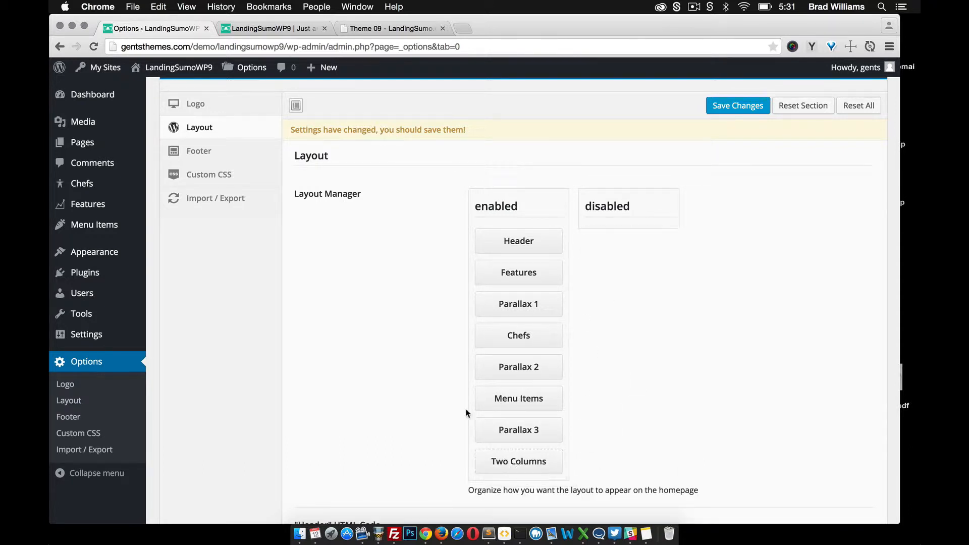
pyautogui.click(737, 106)
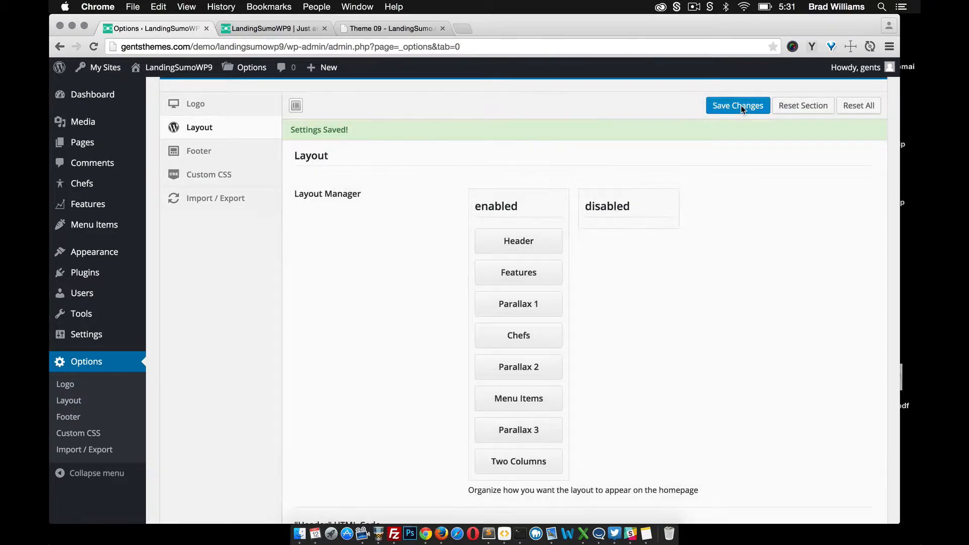
# Reload the live homepage and examine how each newly enabled section appears from the header down to the menu.
pyautogui.click(271, 29)
pyautogui.click(93, 46)
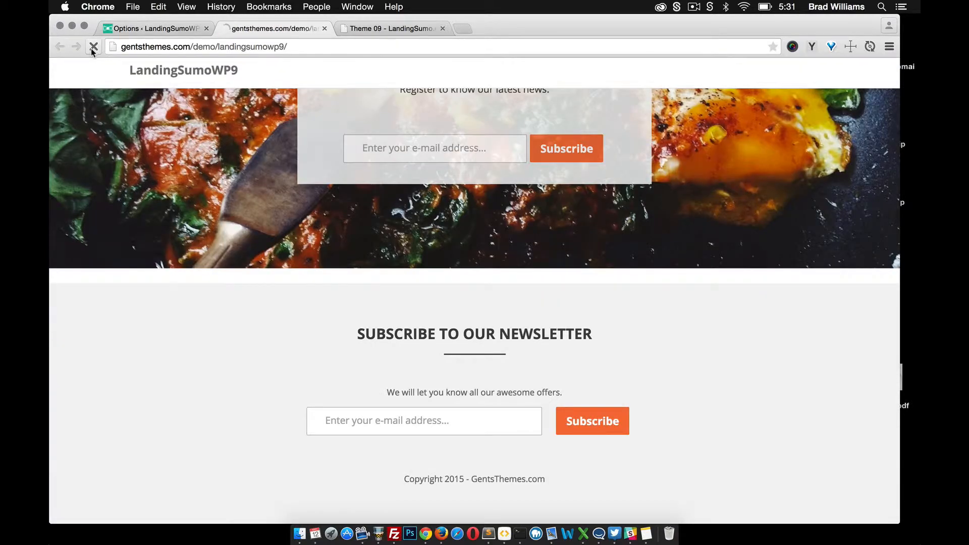
pyautogui.scroll(-15, 169, 192)
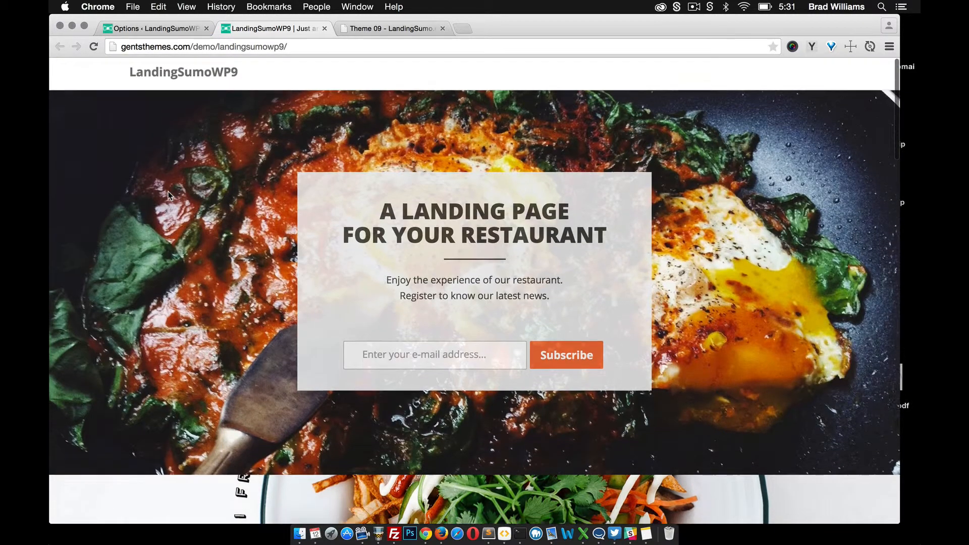
pyautogui.scroll(-14, 168, 195)
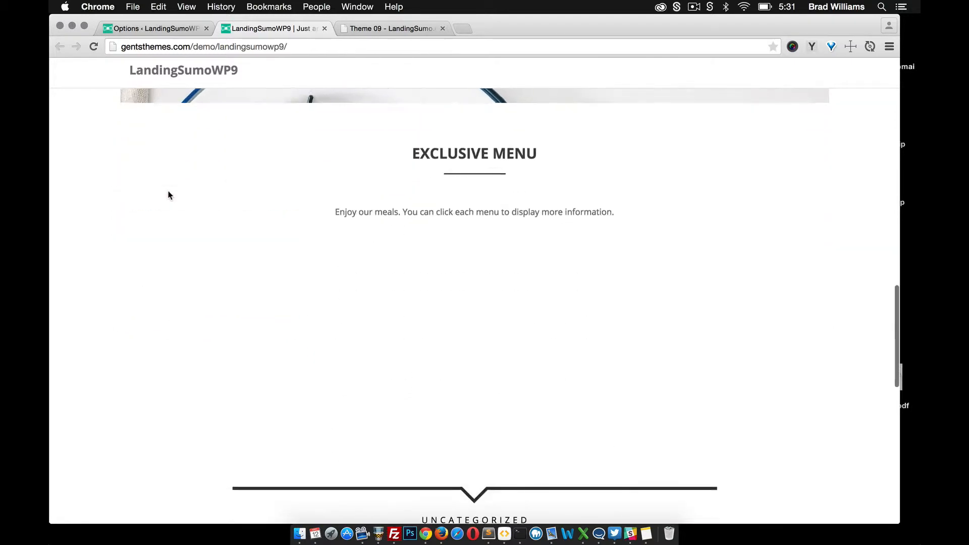
pyautogui.scroll(2, 168, 195)
pyautogui.scroll(10, 168, 195)
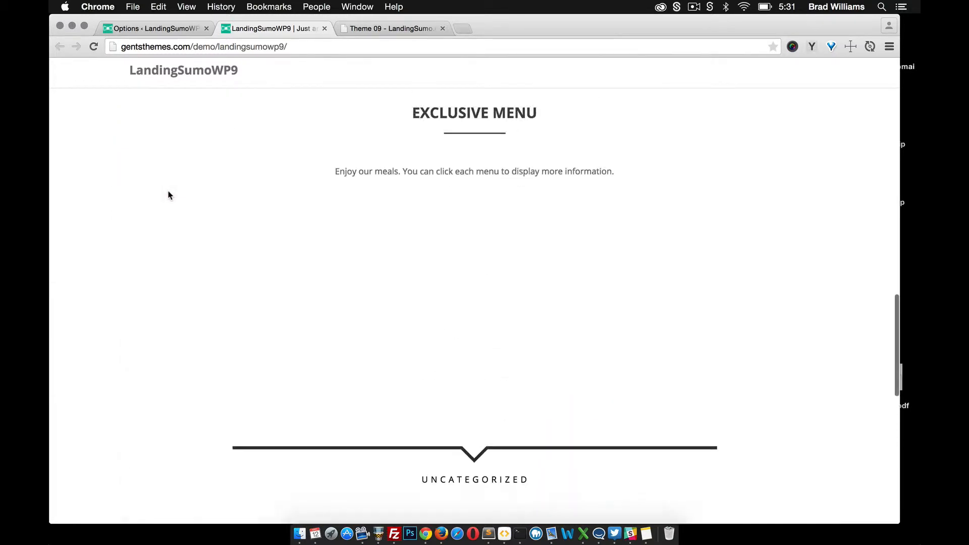
pyautogui.scroll(9, 447, 340)
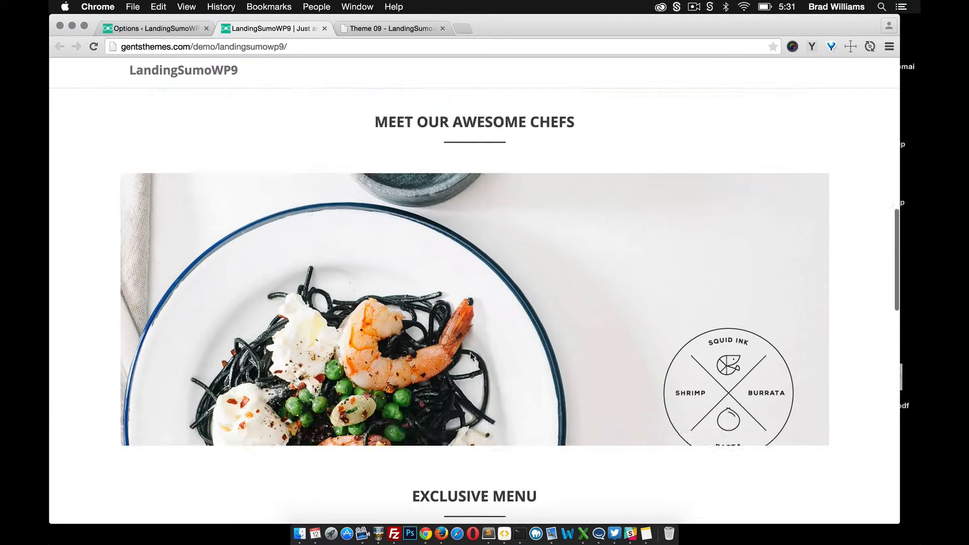
pyautogui.scroll(5, 440, 329)
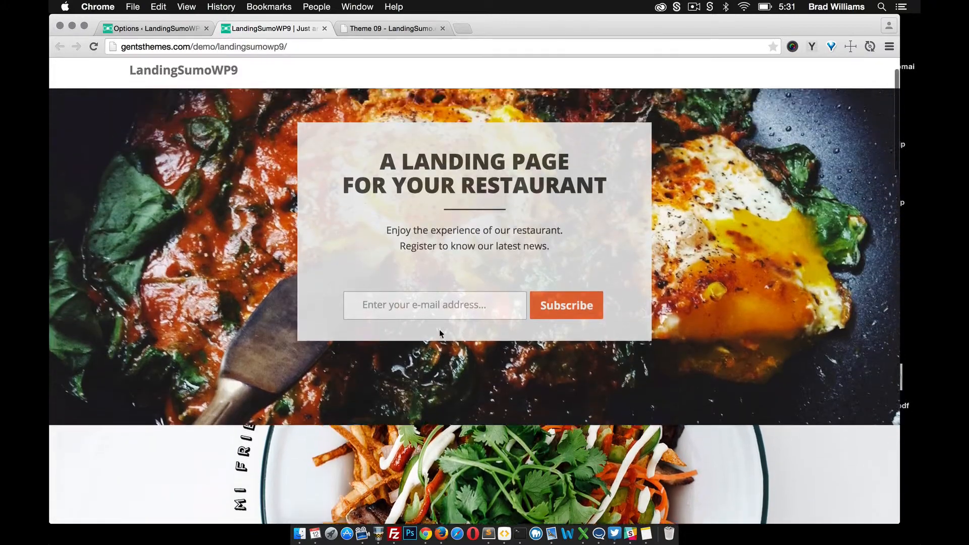
pyautogui.scroll(3, 439, 333)
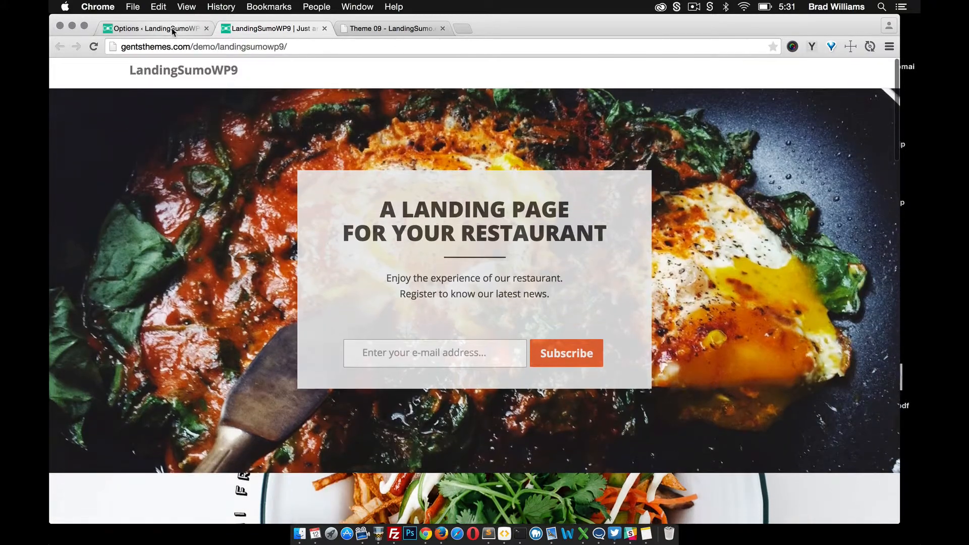
# Review the remaining Layout options, from the parallax images and "Two Column" Page to the "Menu Items" Header HTML Code.
pyautogui.click(157, 29)
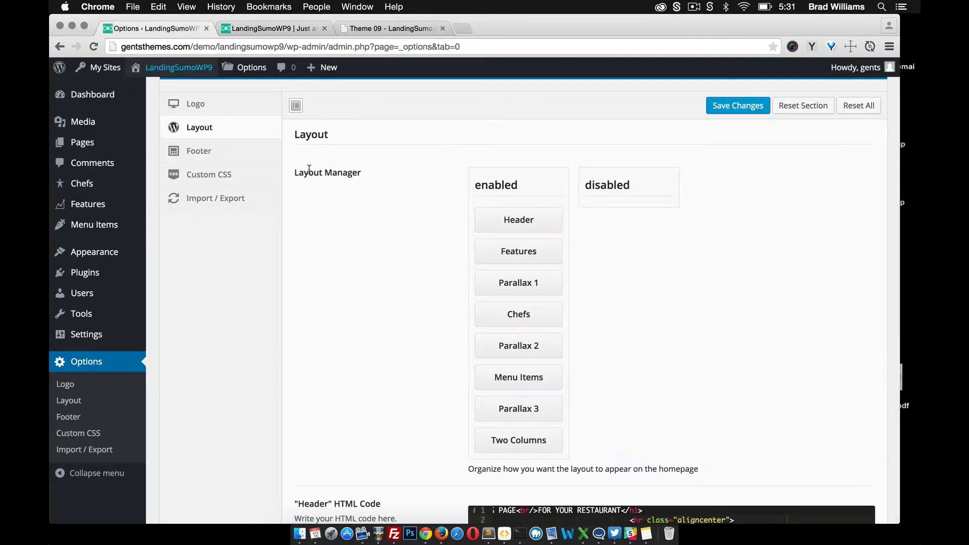
pyautogui.scroll(-10, 461, 326)
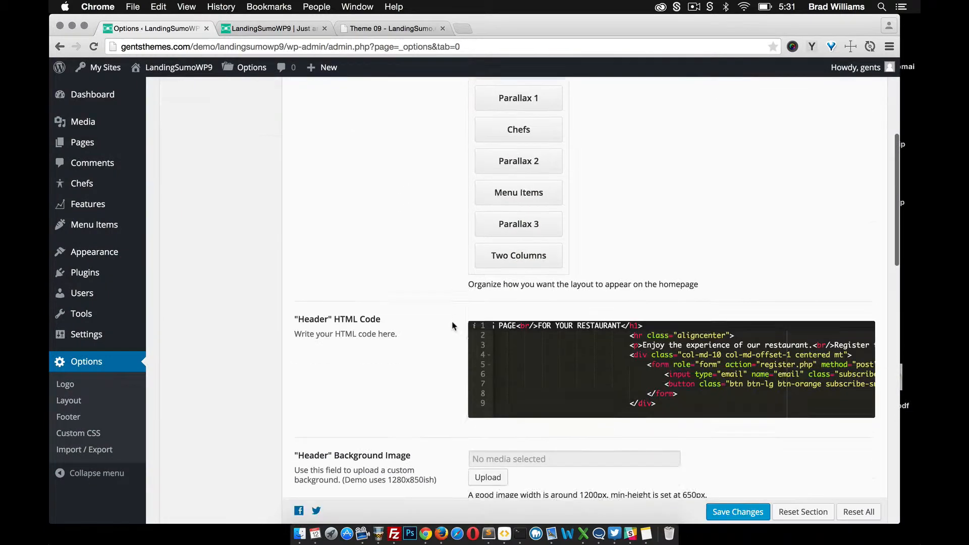
pyautogui.scroll(-5, 428, 381)
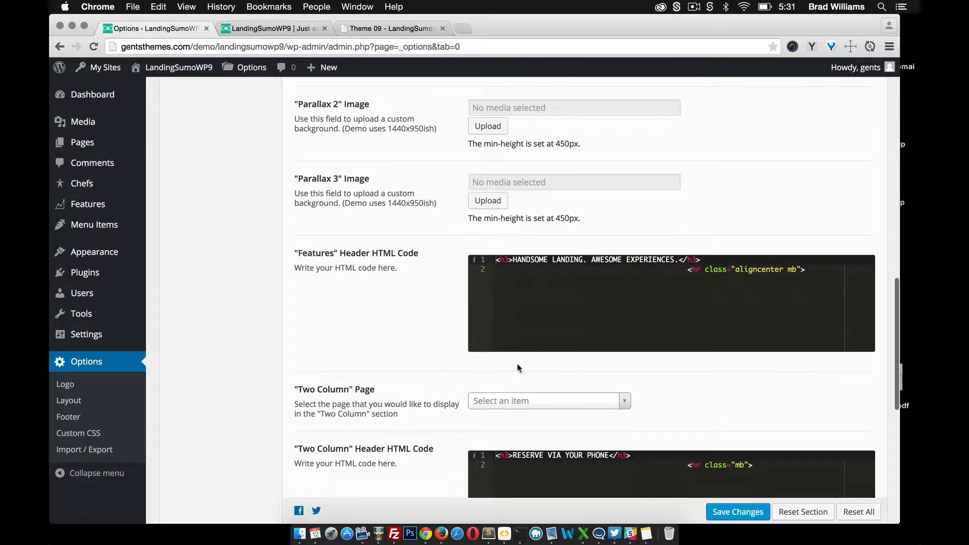
pyautogui.scroll(-4, 441, 345)
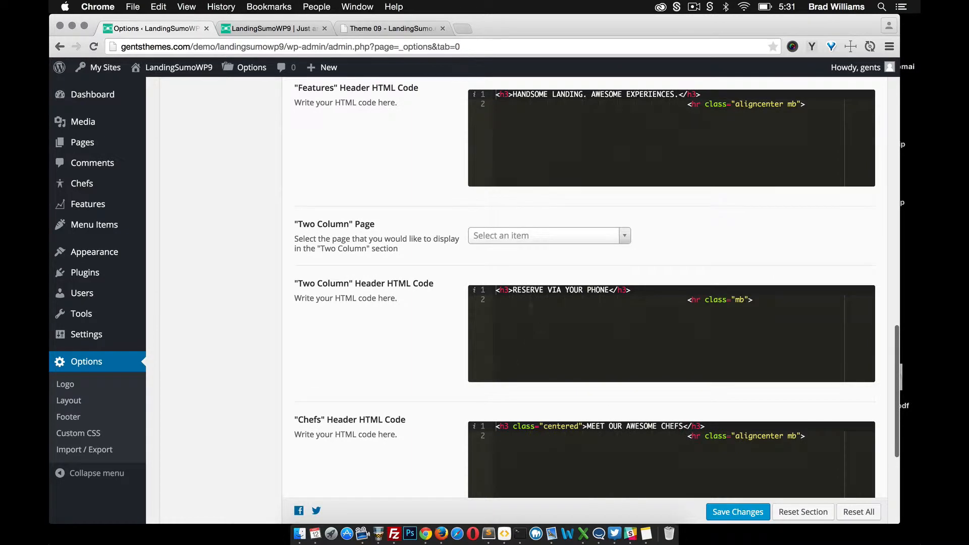
pyautogui.scroll(-2, 528, 301)
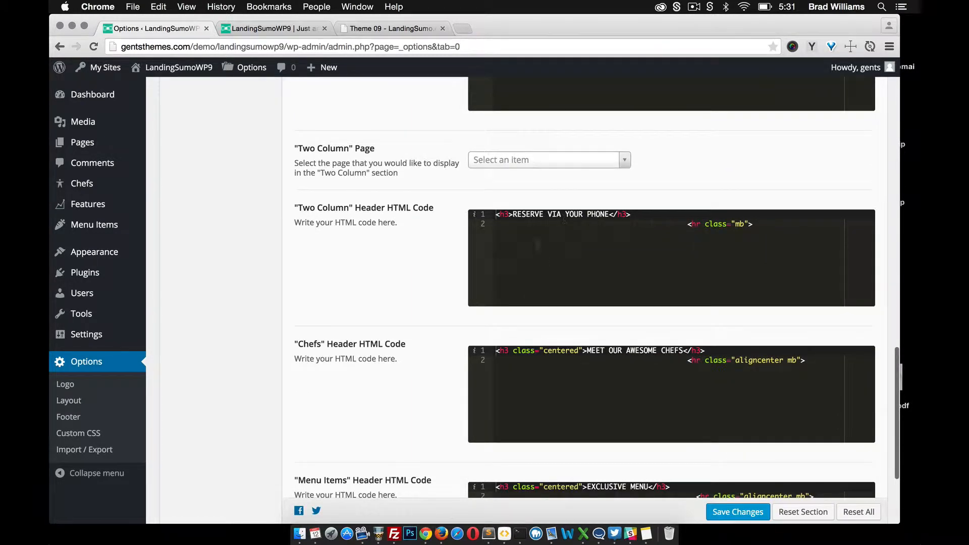
pyautogui.scroll(-3, 432, 272)
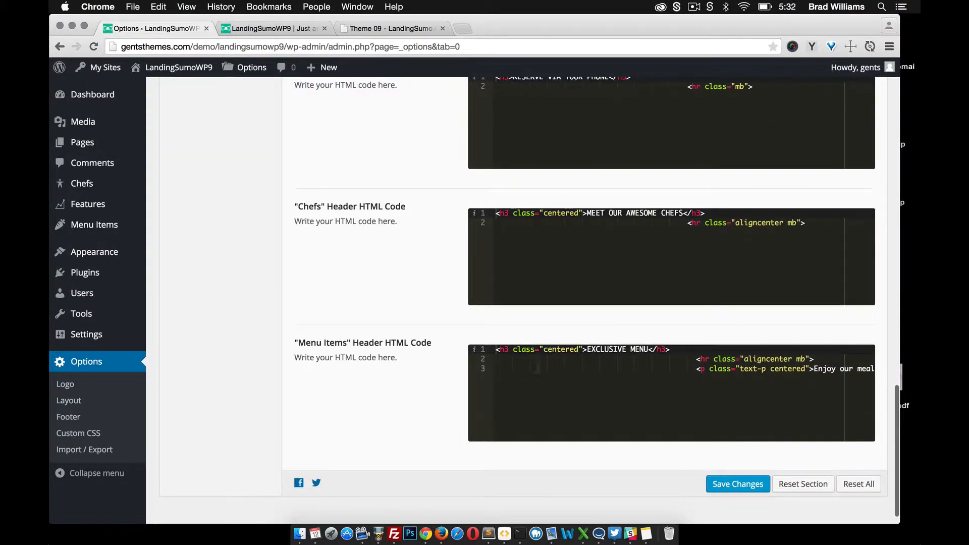
# Create a new Feature titled "Feature 1" and fill its content with a placeholder paragraph starting "Quisque malesuada placerat nisl".
pyautogui.scroll(15, 448, 296)
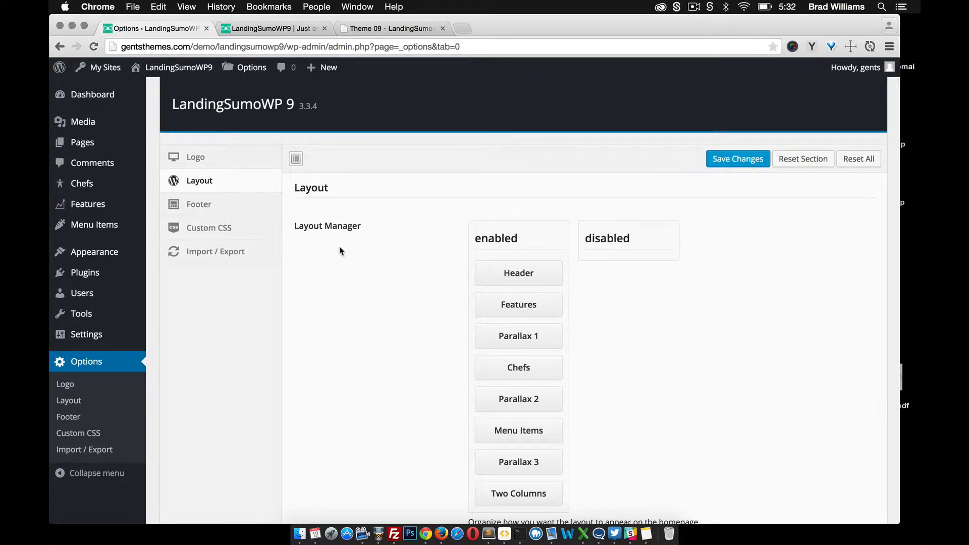
pyautogui.moveTo(91, 207)
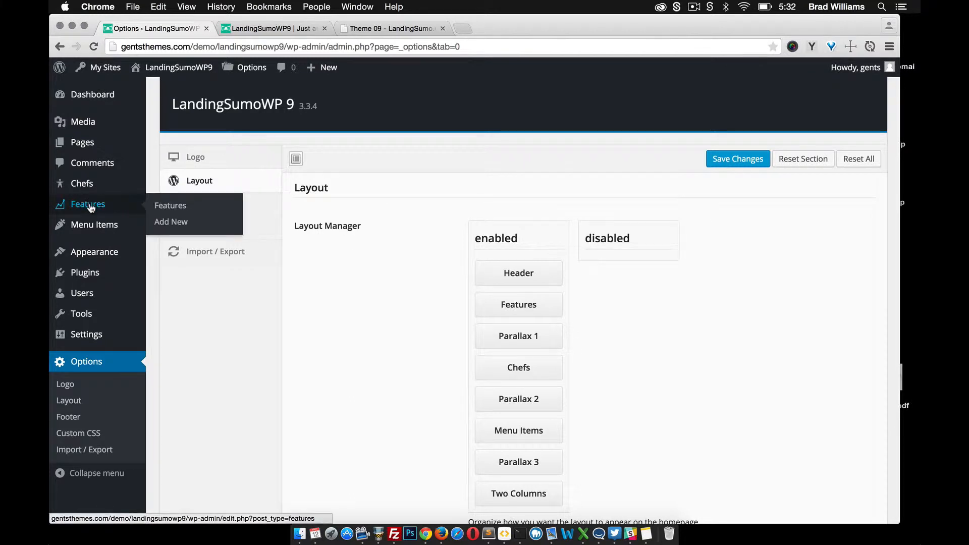
pyautogui.click(175, 224)
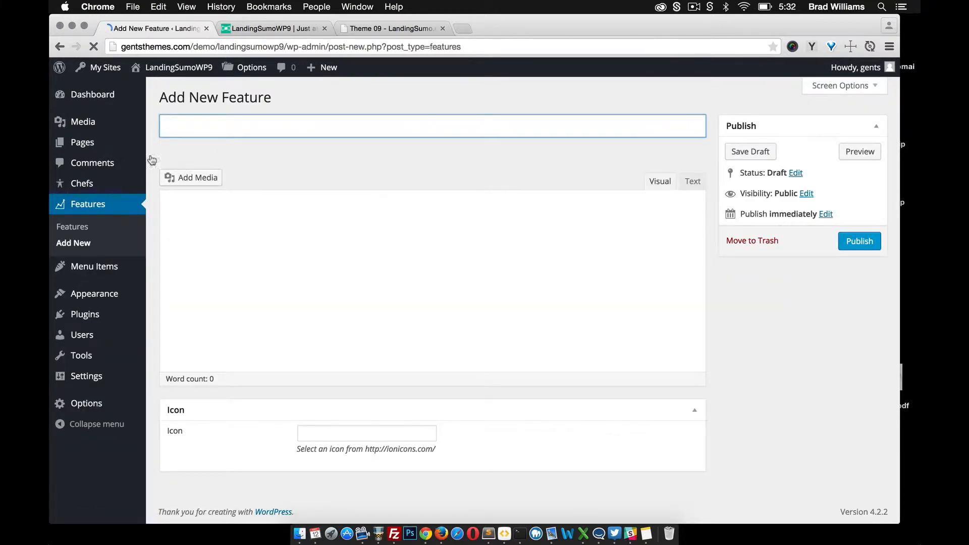
pyautogui.write('Feature')
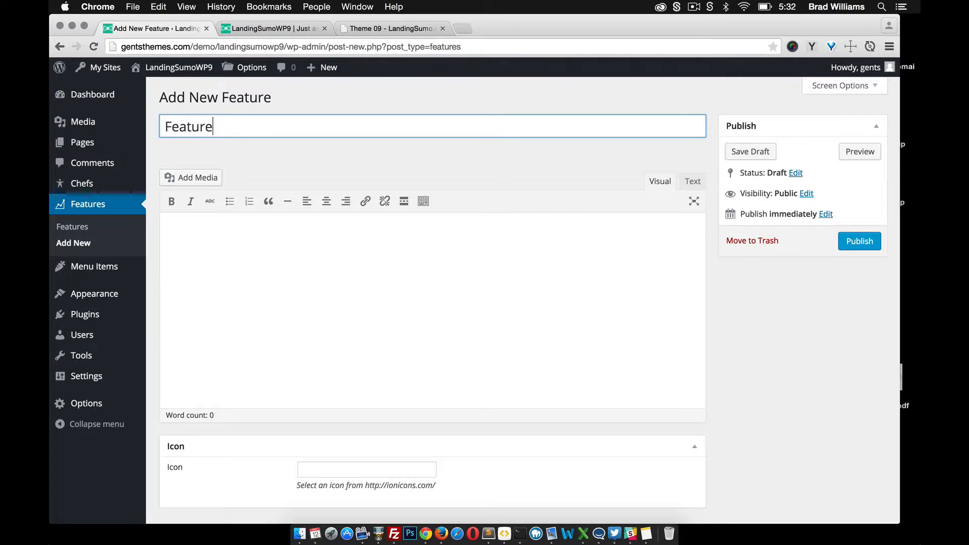
pyautogui.write(' 1')
pyautogui.click(203, 252)
pyautogui.click(811, 47)
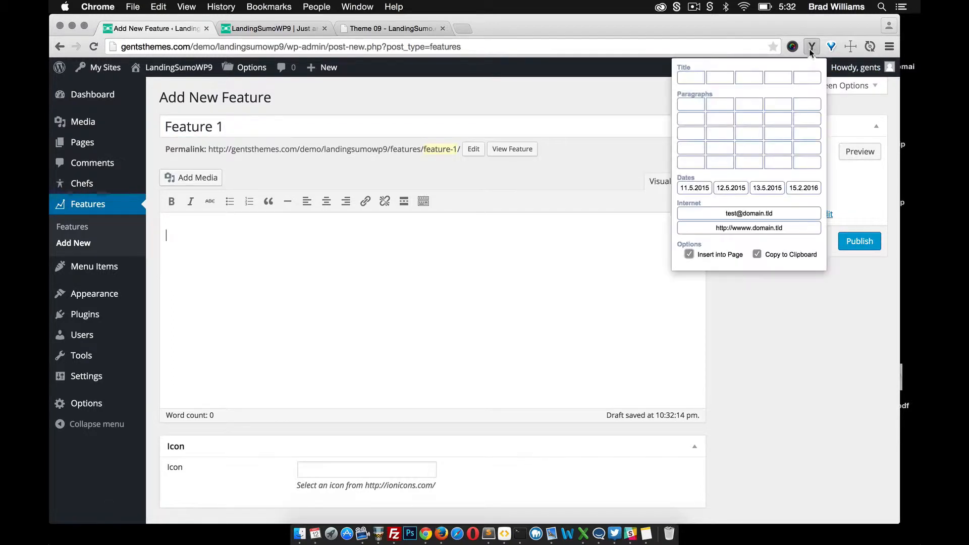
pyautogui.click(782, 104)
pyautogui.write('Quisque malesuada placerat nisl. Nunc nulla. Sed mollis, eros et ultrices tempus, mauris ipsum aliquam libero, non adipiscing dolor urna a orci. Pellentesque egestas, neque sit amet convallis pulvinar, justo nulla eleifend augue, ac auctor orci leo non est.')
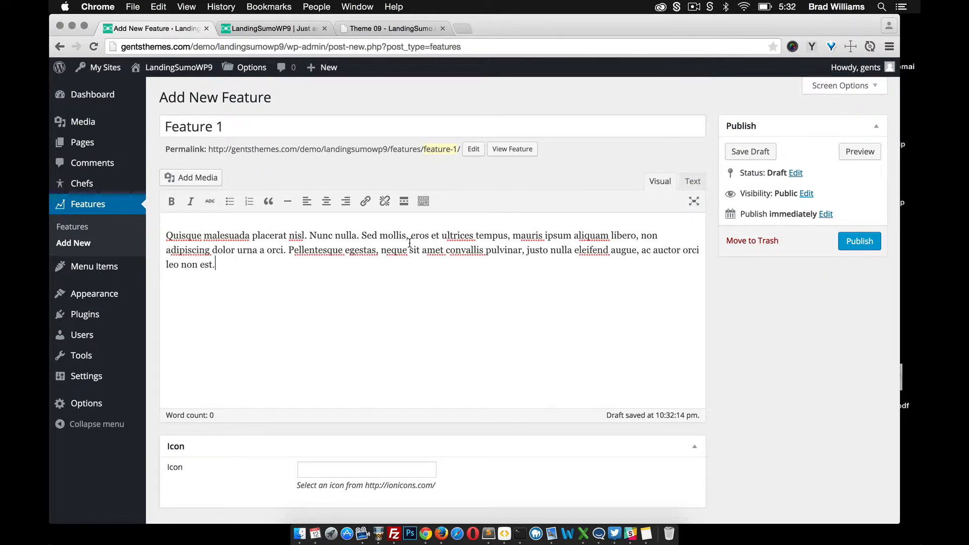
pyautogui.scroll(-2, 369, 321)
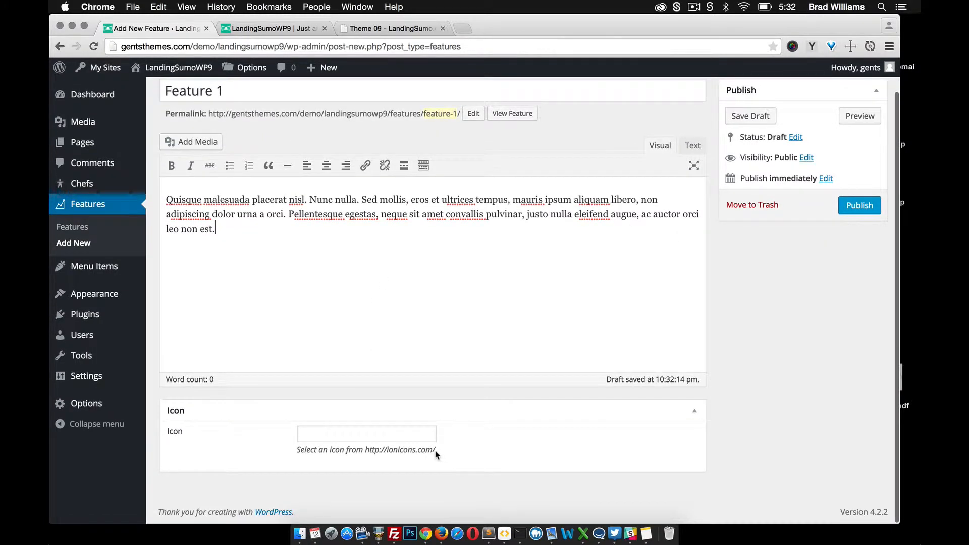
pyautogui.moveTo(443, 456); pyautogui.dragTo(374, 451)
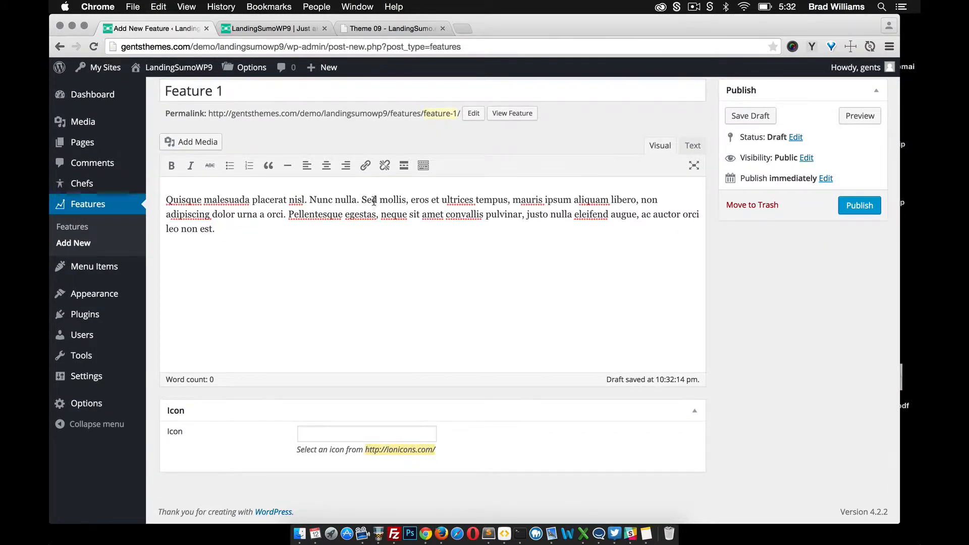
pyautogui.click(464, 28)
pyautogui.write('http://ionicons.com/')
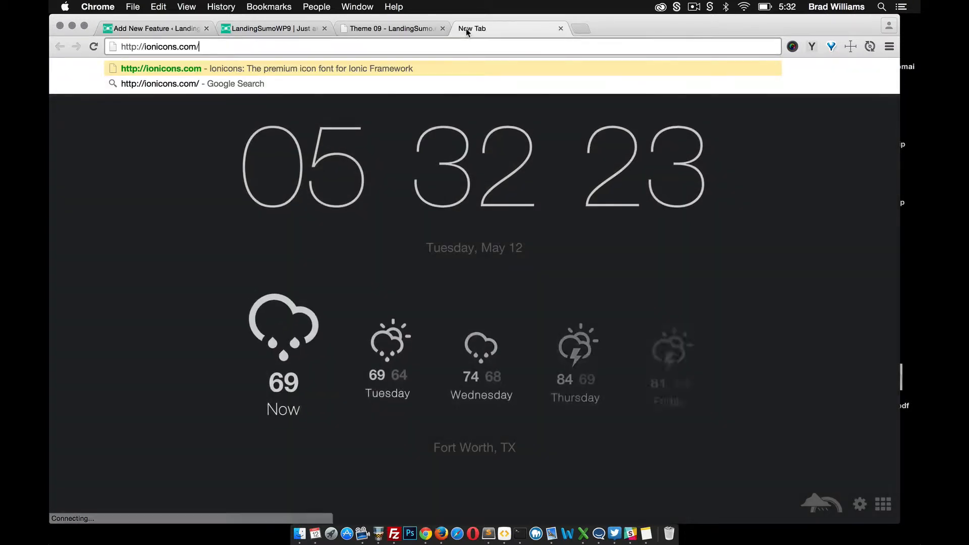
pyautogui.press('Return')
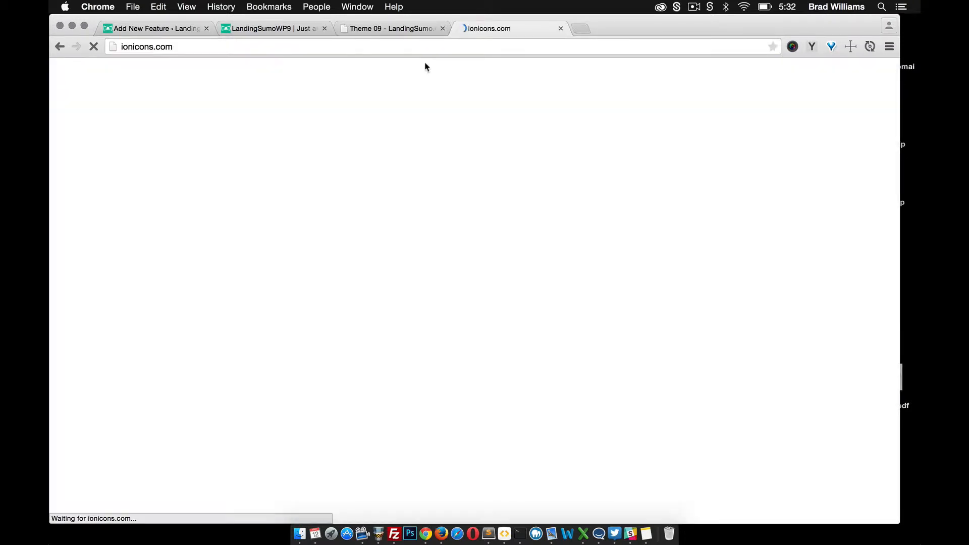
pyautogui.scroll(-6, 324, 309)
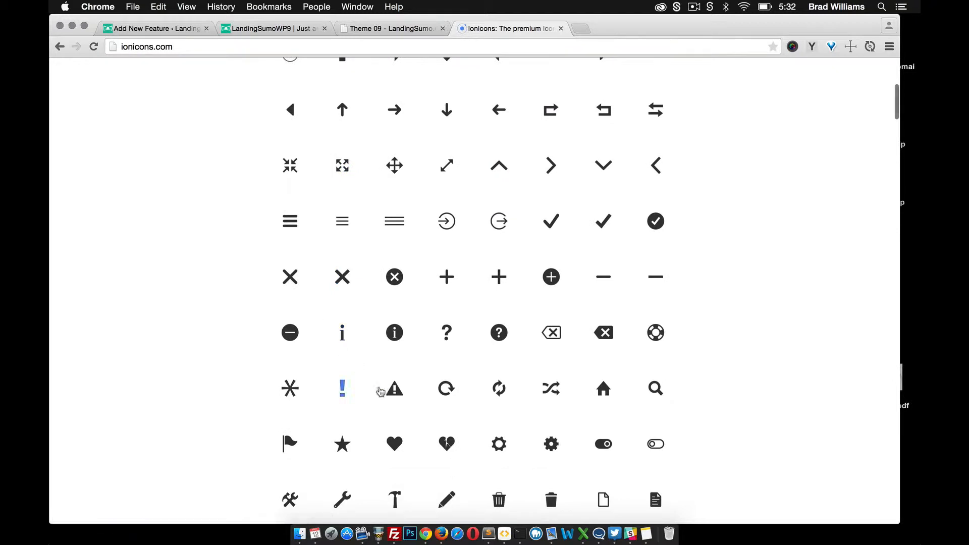
pyautogui.moveTo(289, 393)
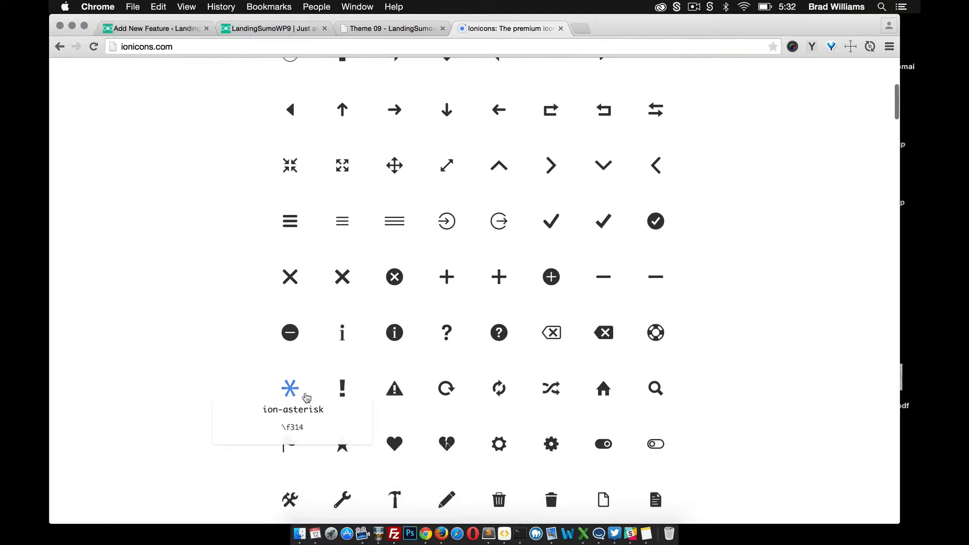
pyautogui.moveTo(325, 413); pyautogui.dragTo(252, 410)
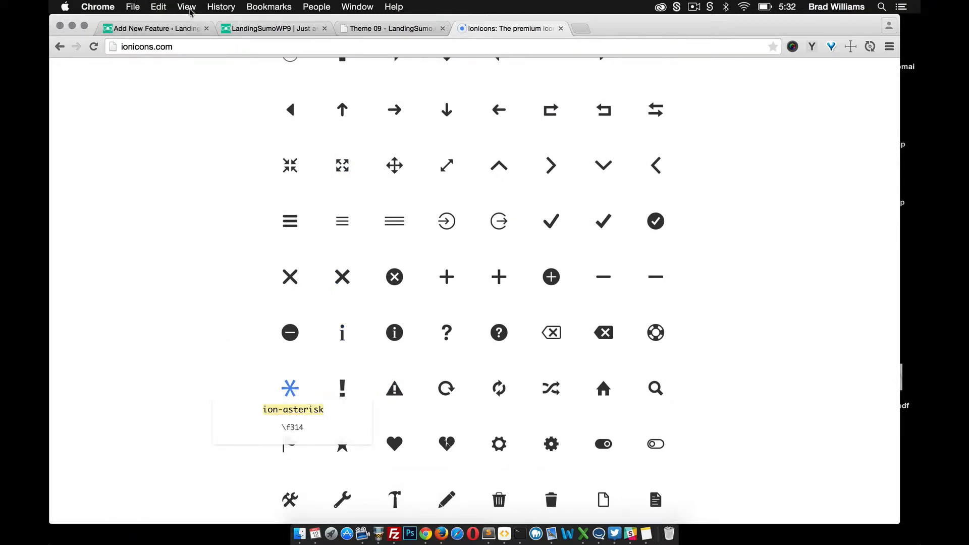
# Set the icon of Feature 1 to ion-asterisk and publish the feature.
pyautogui.click(166, 28)
pyautogui.click(334, 434)
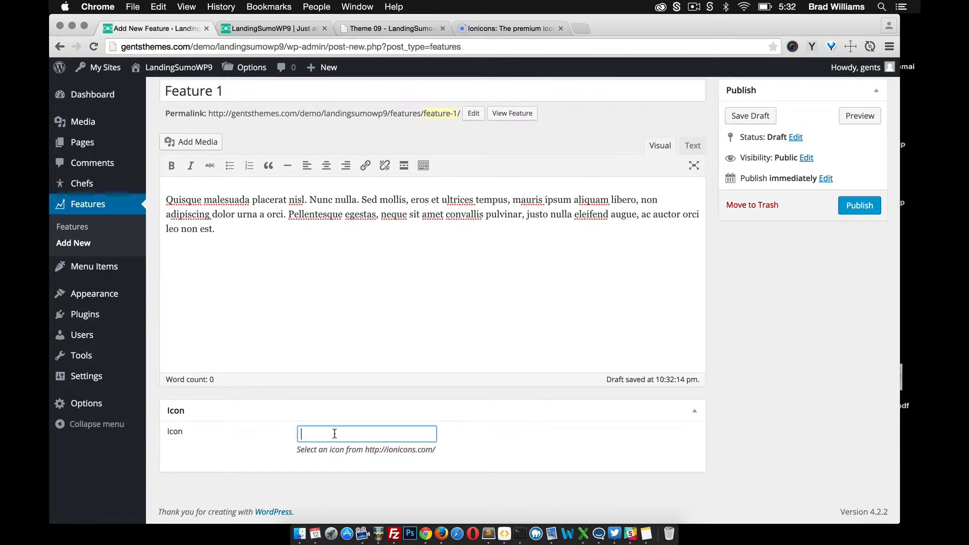
pyautogui.click(878, 204)
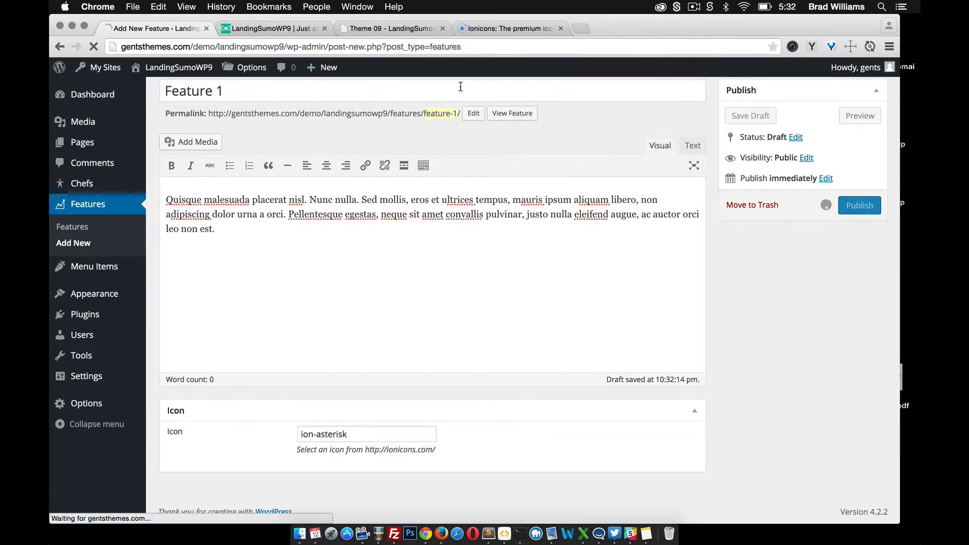
# Reload the live homepage and check how Feature 1 appears in the Features section.
pyautogui.click(275, 29)
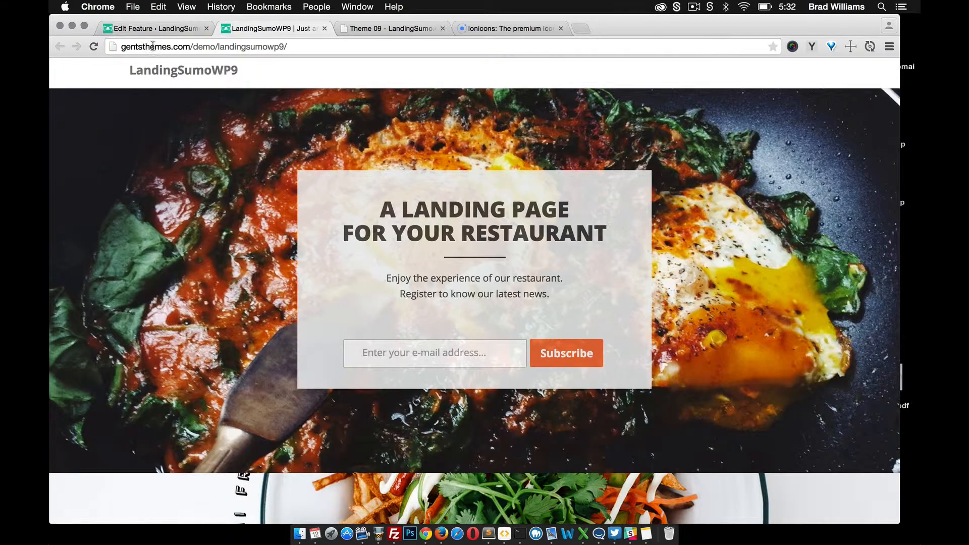
pyautogui.click(94, 46)
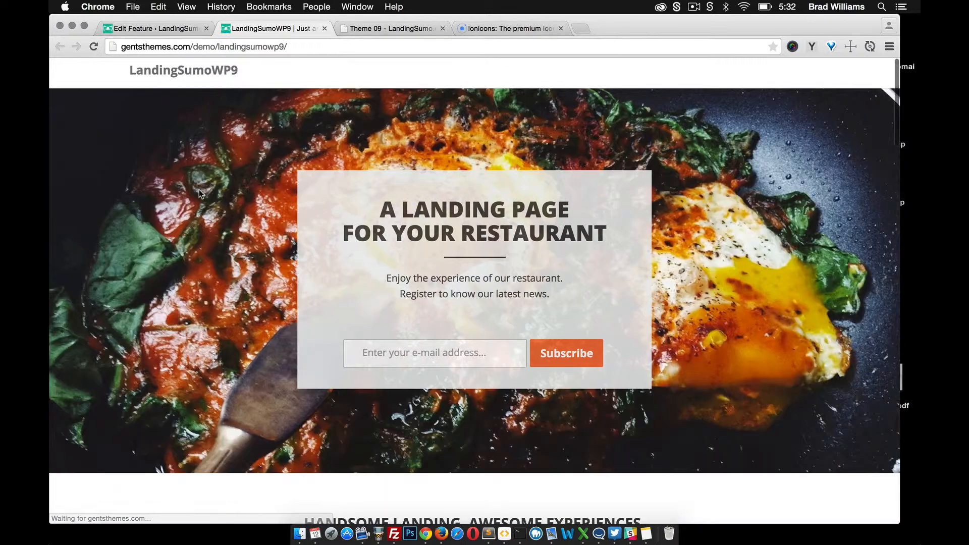
pyautogui.scroll(-5, 199, 189)
pyautogui.scroll(-2, 198, 192)
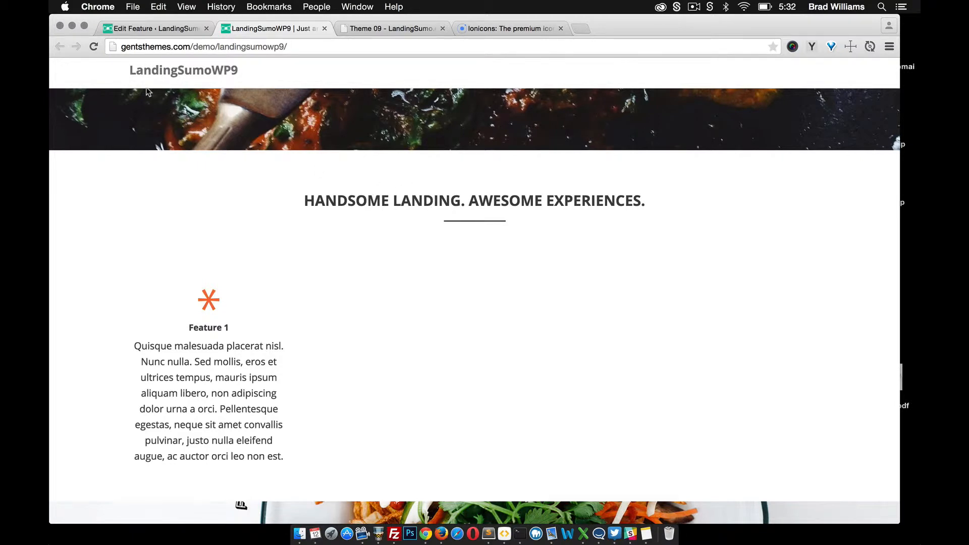
# Return to the theme's Layout options and review the "Features" Header HTML Code, section order and image settings.
pyautogui.click(154, 28)
pyautogui.moveTo(102, 414)
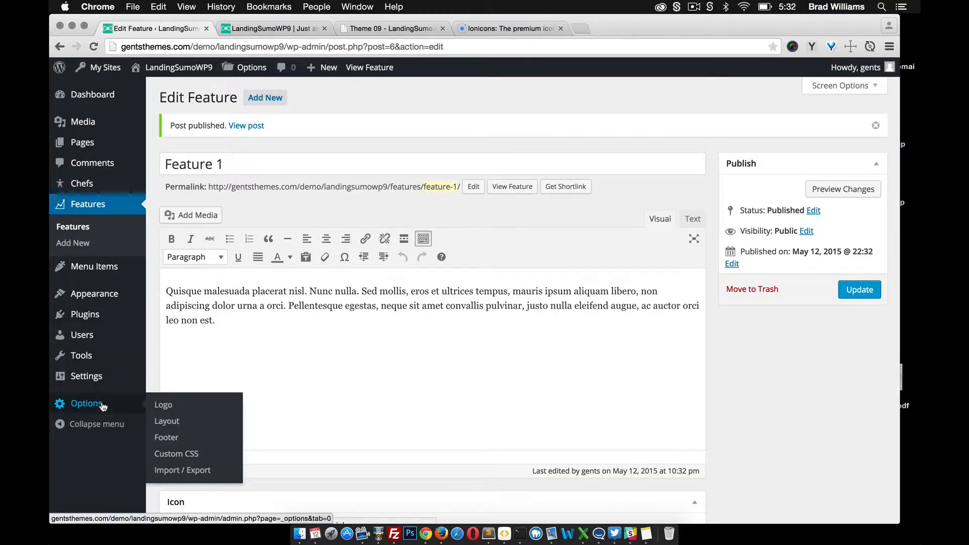
pyautogui.click(167, 421)
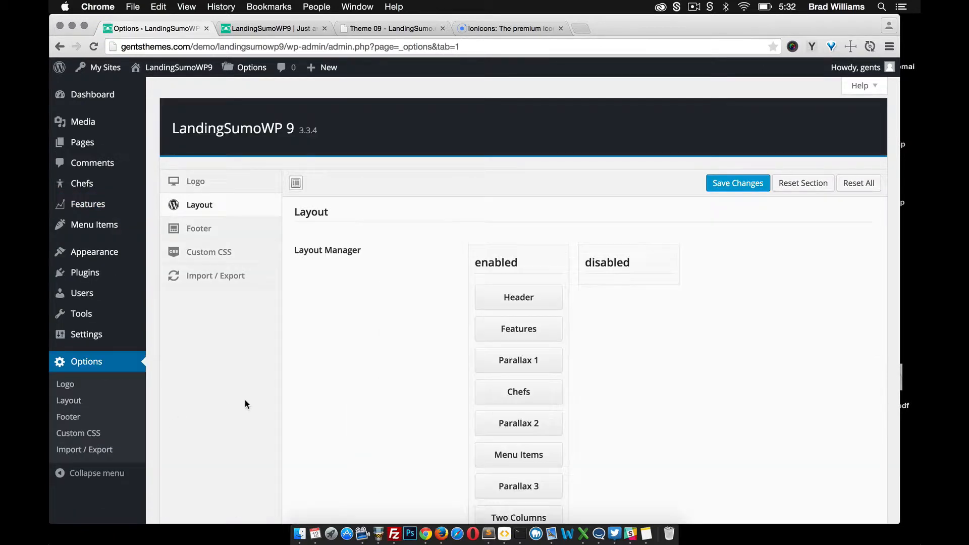
pyautogui.scroll(-10, 244, 399)
pyautogui.scroll(-5, 244, 400)
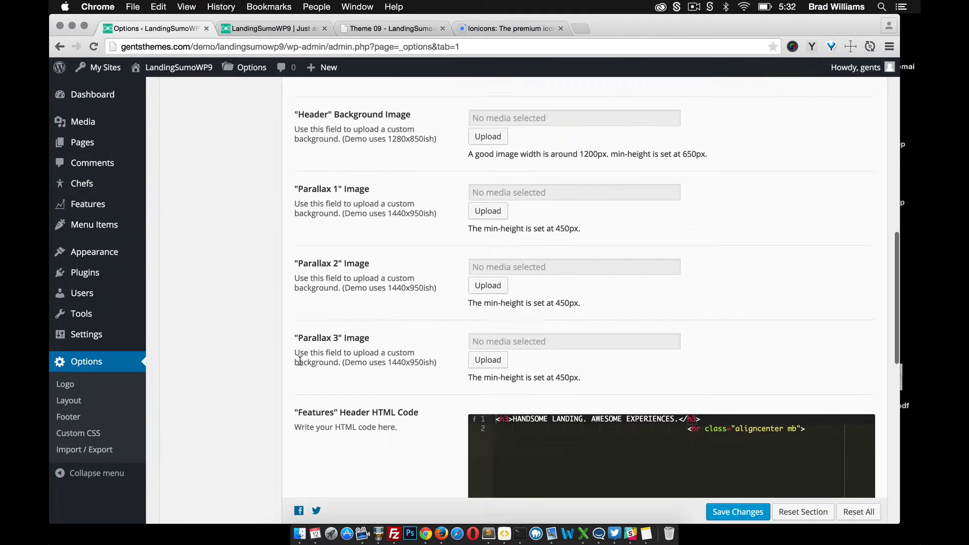
pyautogui.scroll(-2, 300, 365)
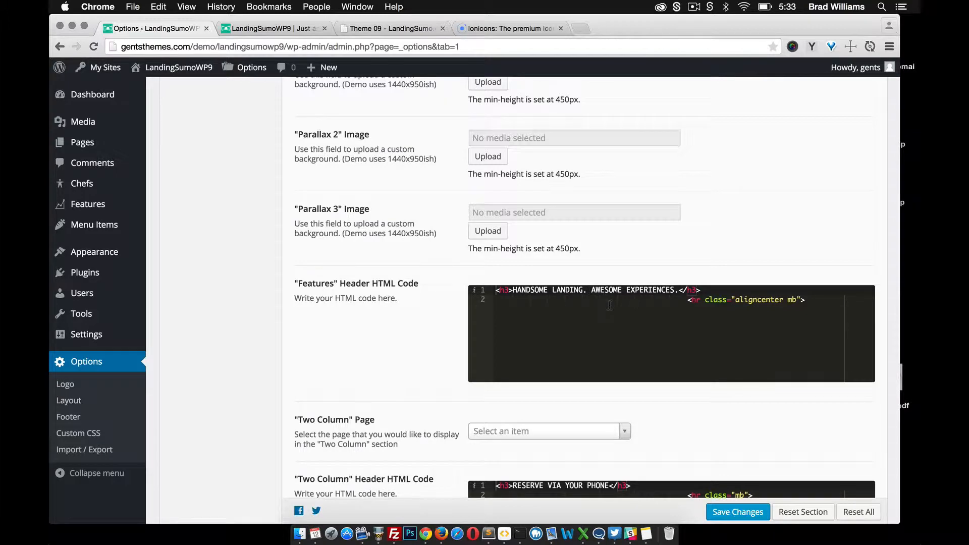
pyautogui.scroll(10, 353, 121)
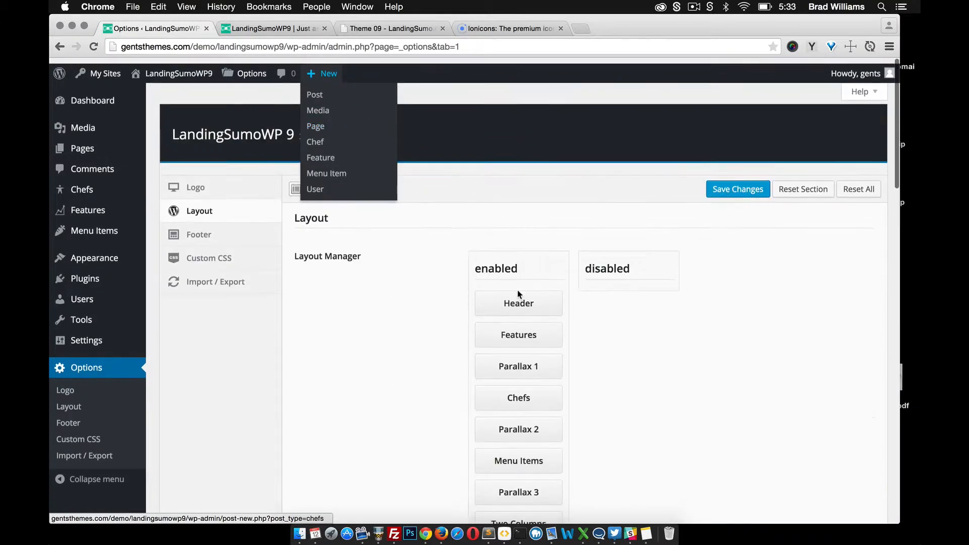
pyautogui.scroll(-3, 426, 375)
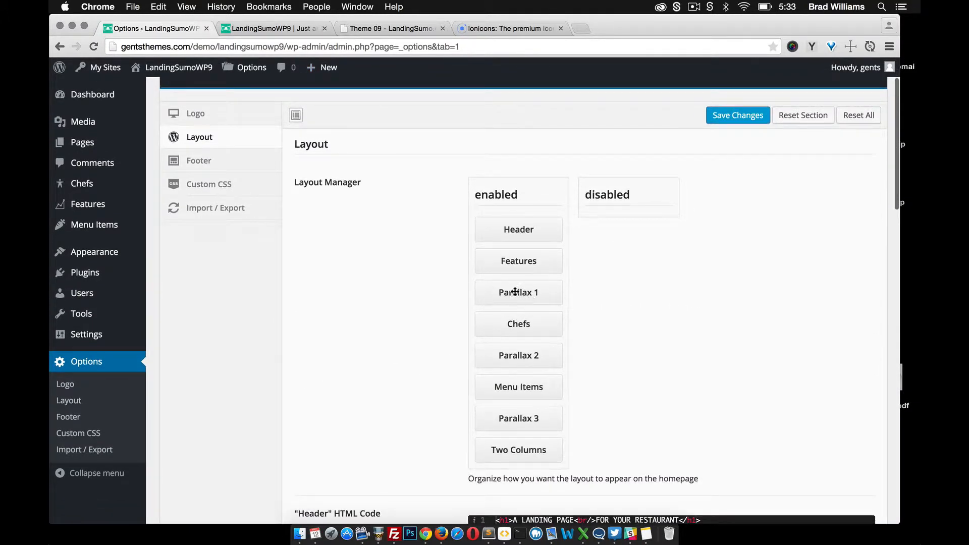
pyautogui.scroll(-15, 393, 346)
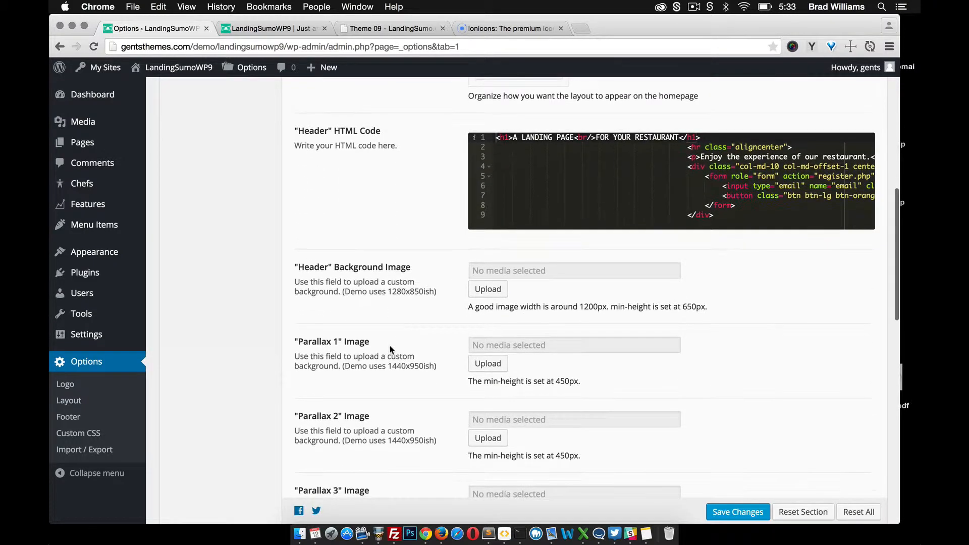
# Examine the Features section and the parallax image below it on the live homepage.
pyautogui.click(283, 31)
pyautogui.scroll(-10, 281, 212)
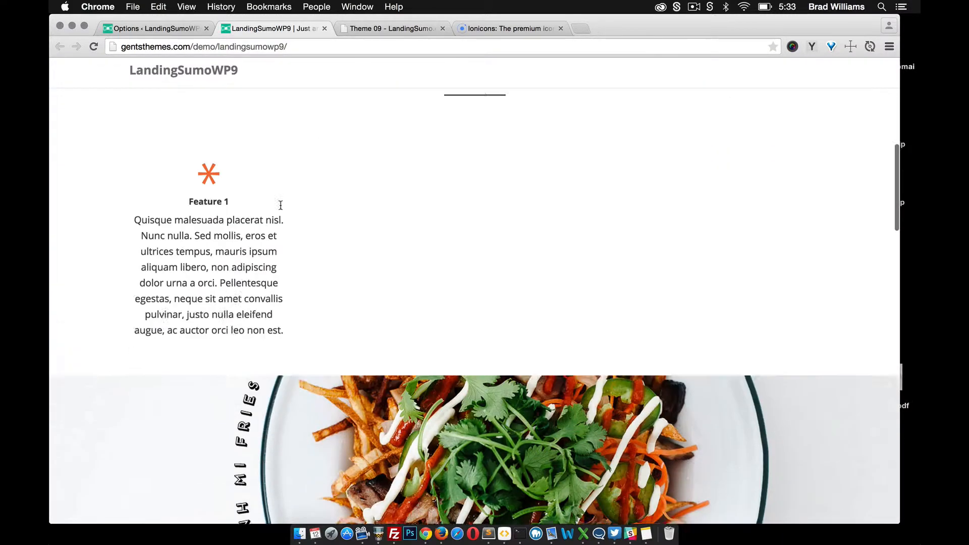
pyautogui.scroll(4, 281, 221)
pyautogui.scroll(-4, 281, 221)
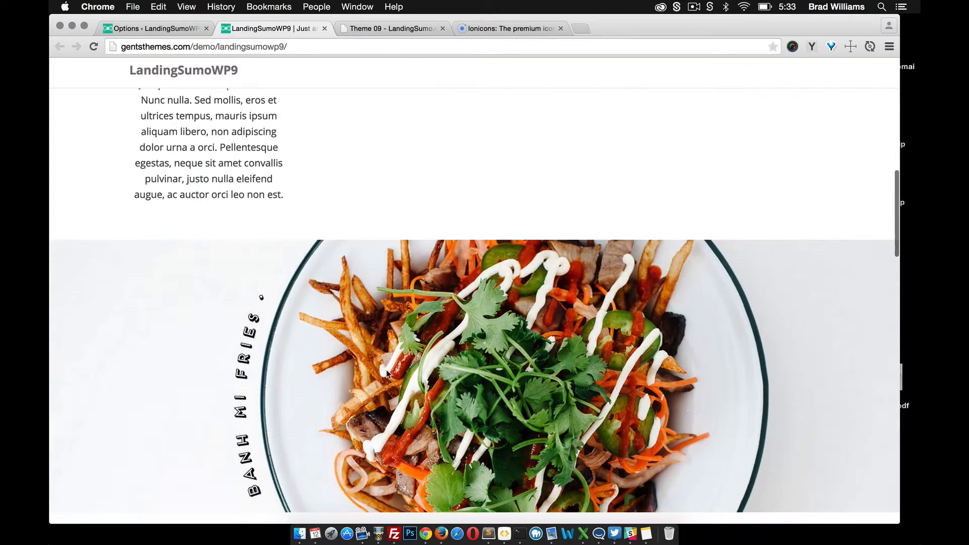
# Back in the Layout options, inspect the media chooser for the "Parallax 1" Image and close it without selecting a file.
pyautogui.click(150, 29)
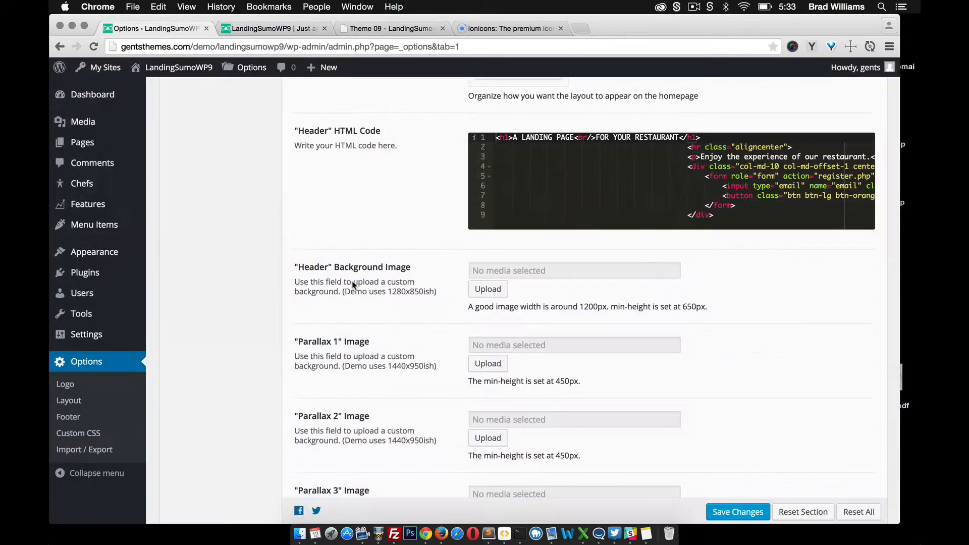
pyautogui.scroll(-1, 409, 364)
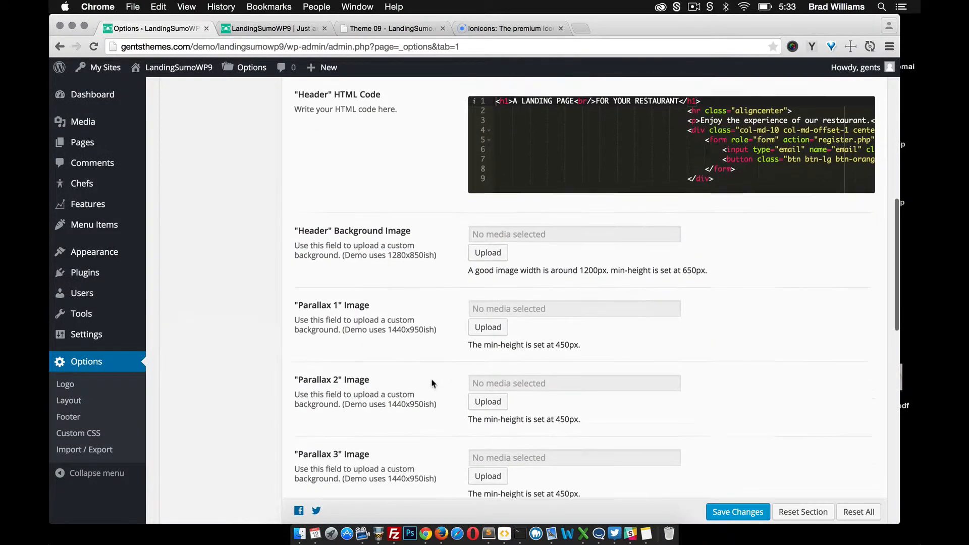
pyautogui.click(488, 327)
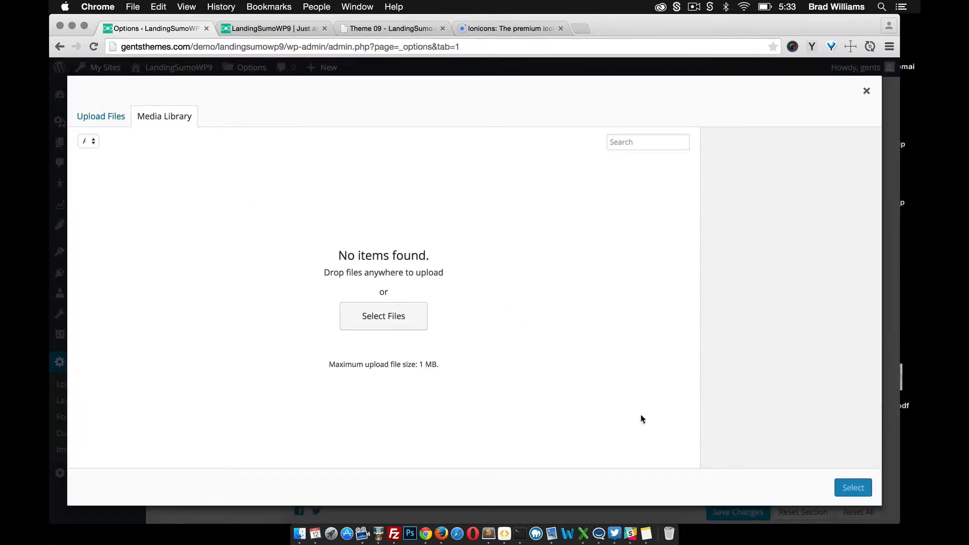
pyautogui.click(866, 91)
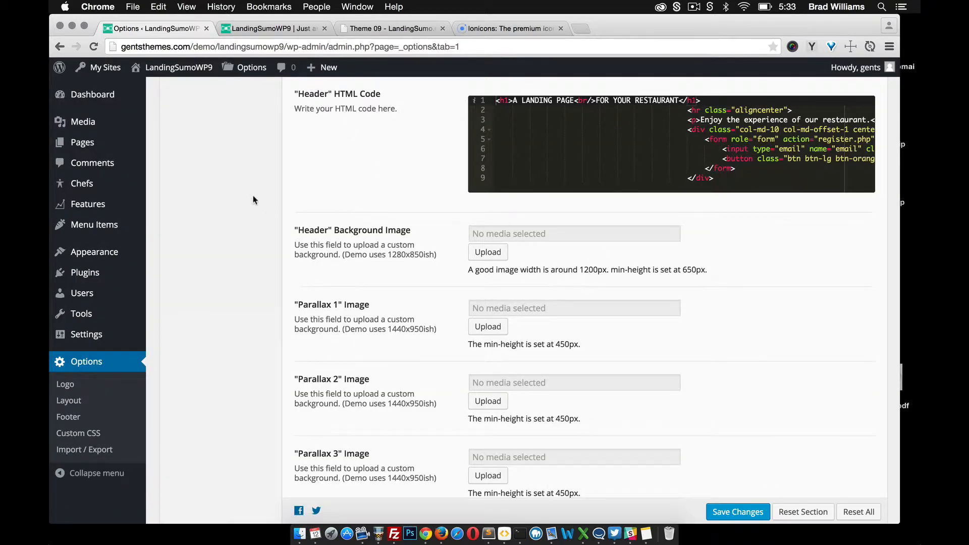
# Examine the "Meet Our Awesome Chefs" section in the Theme 09 demo, switching between the two chef profiles.
pyautogui.scroll(8, 245, 195)
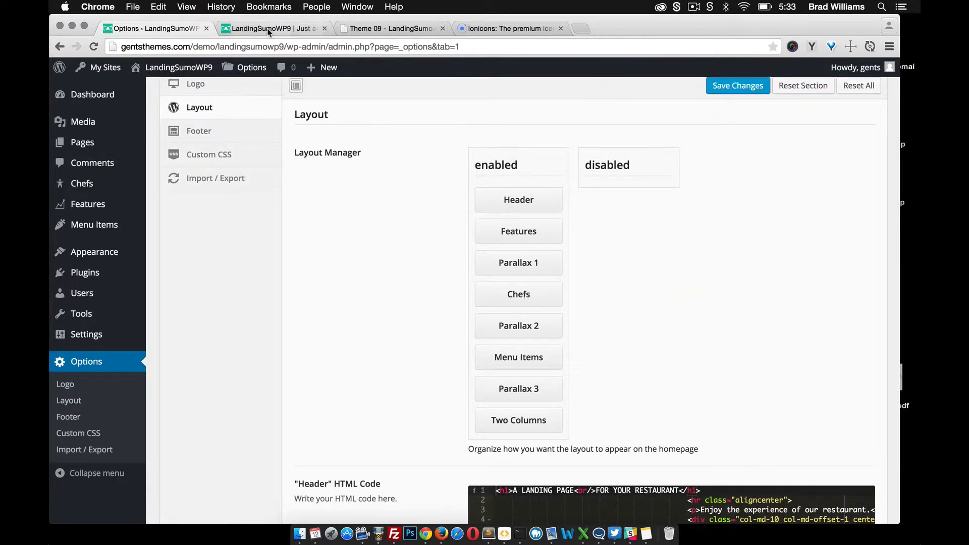
pyautogui.click(382, 28)
pyautogui.scroll(10, 379, 208)
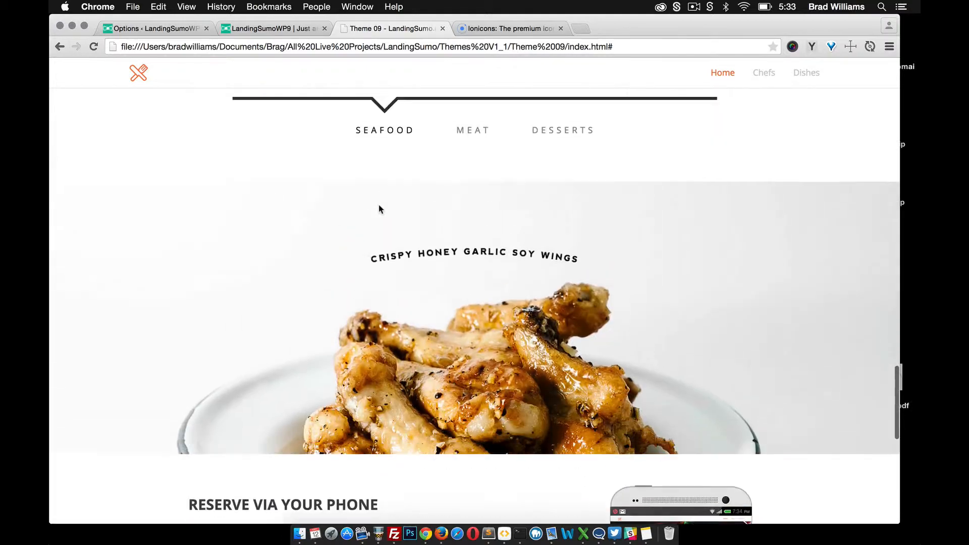
pyautogui.scroll(-2, 380, 209)
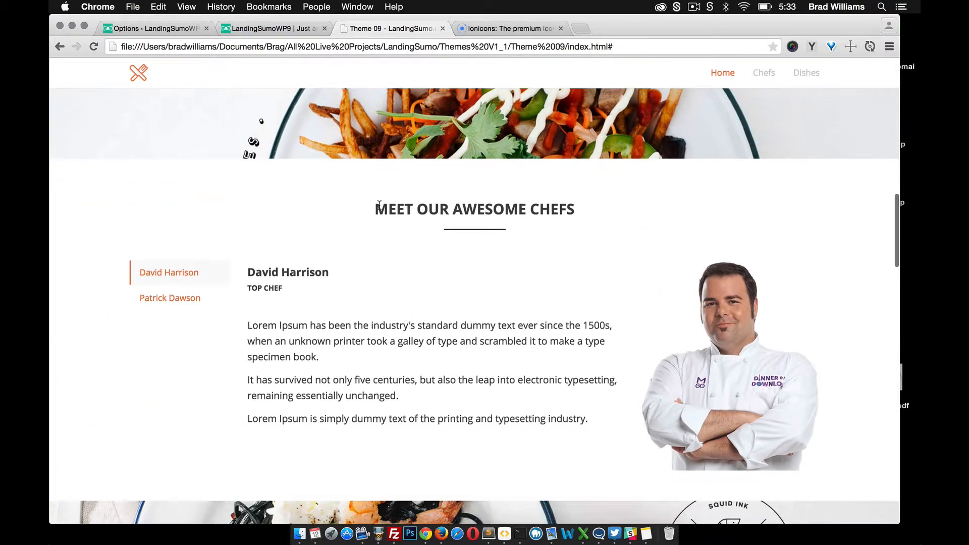
pyautogui.click(169, 298)
pyautogui.click(168, 274)
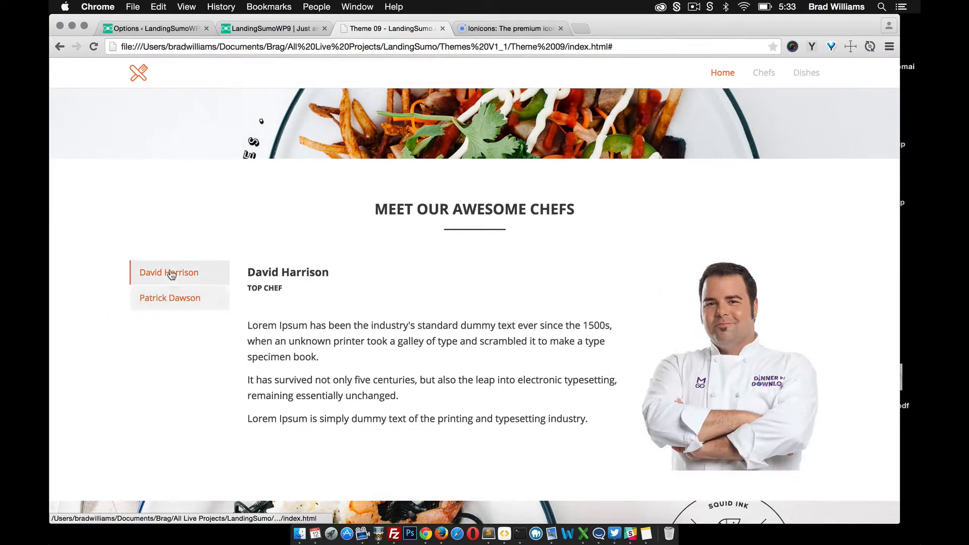
# Compare the name, role, description and photo of the two chef profiles in the Theme 09 demo.
pyautogui.click(171, 297)
pyautogui.click(174, 276)
pyautogui.click(172, 297)
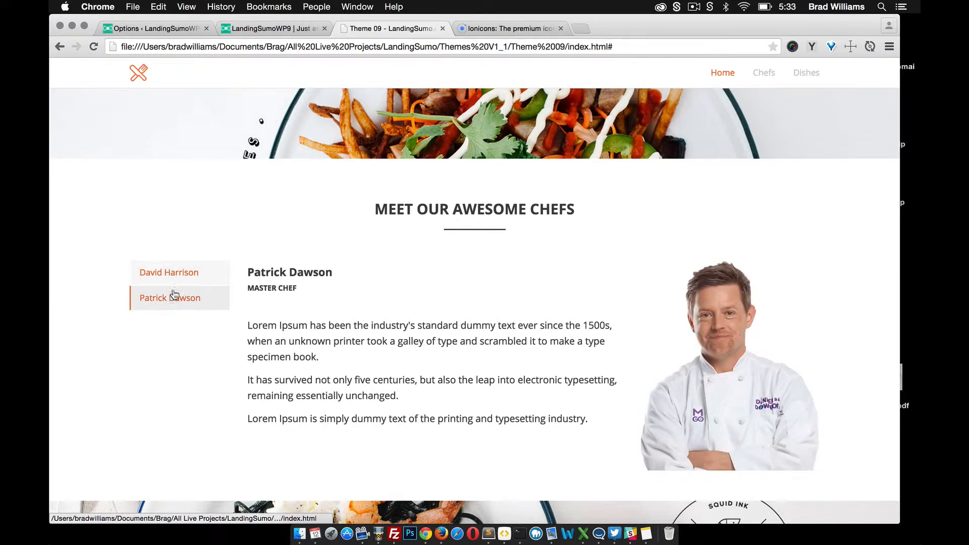
pyautogui.click(175, 277)
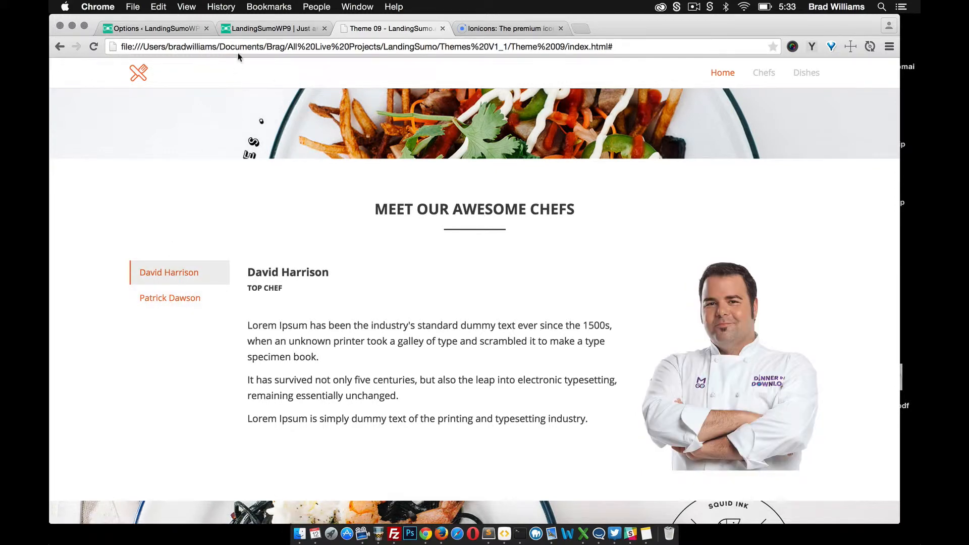
# Start a new Chefs entry in the WordPress admin, entering the chef's full name and the title "CEO Chef".
pyautogui.click(203, 33)
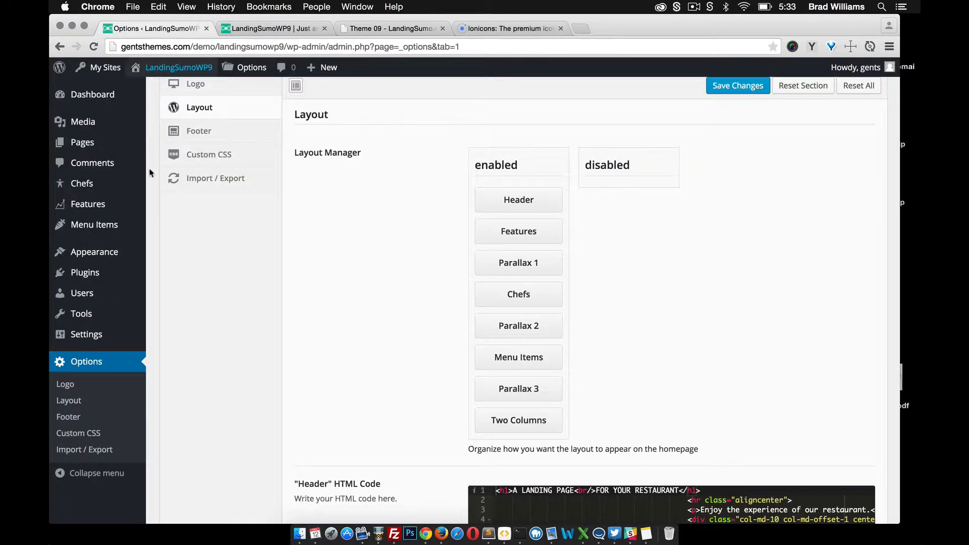
pyautogui.moveTo(89, 184)
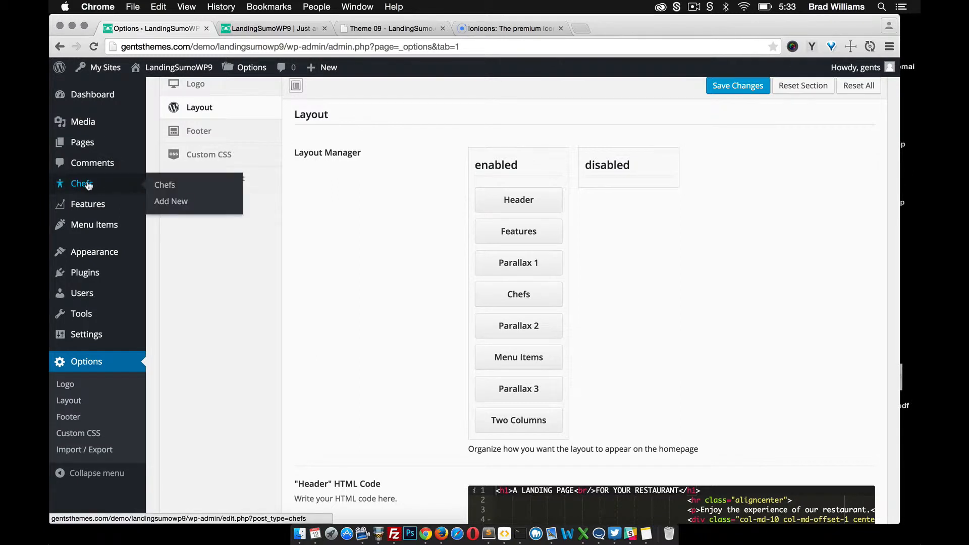
pyautogui.click(174, 201)
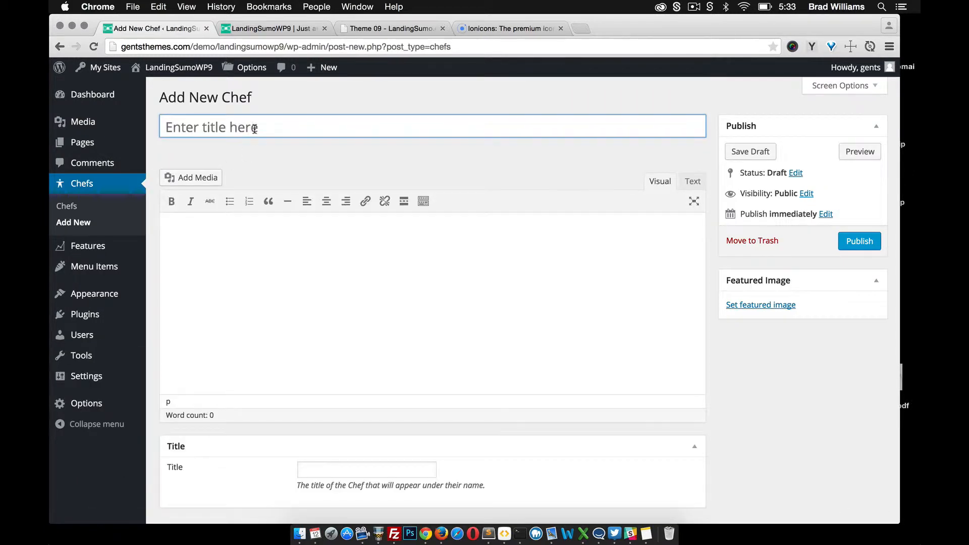
pyautogui.click(254, 129)
pyautogui.write('Bob Smith')
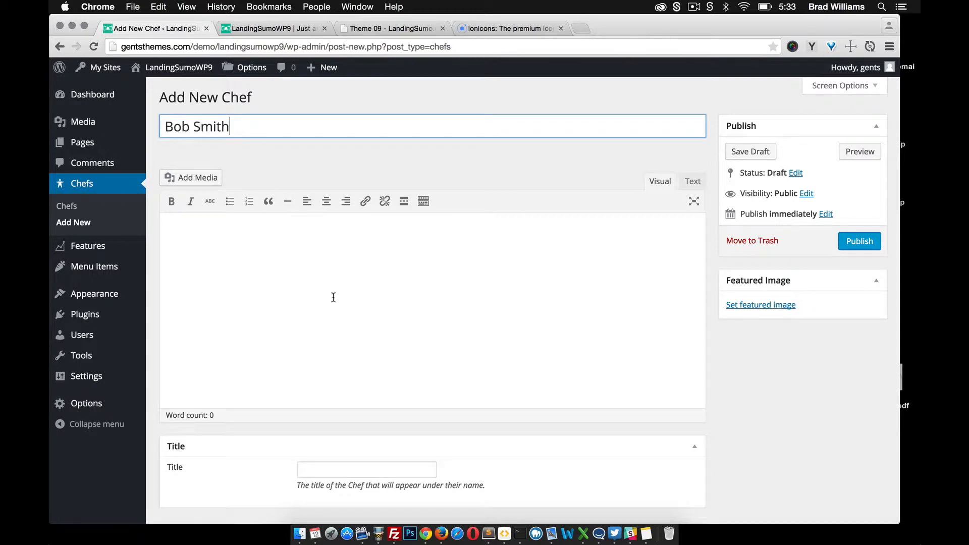
pyautogui.scroll(-2, 341, 413)
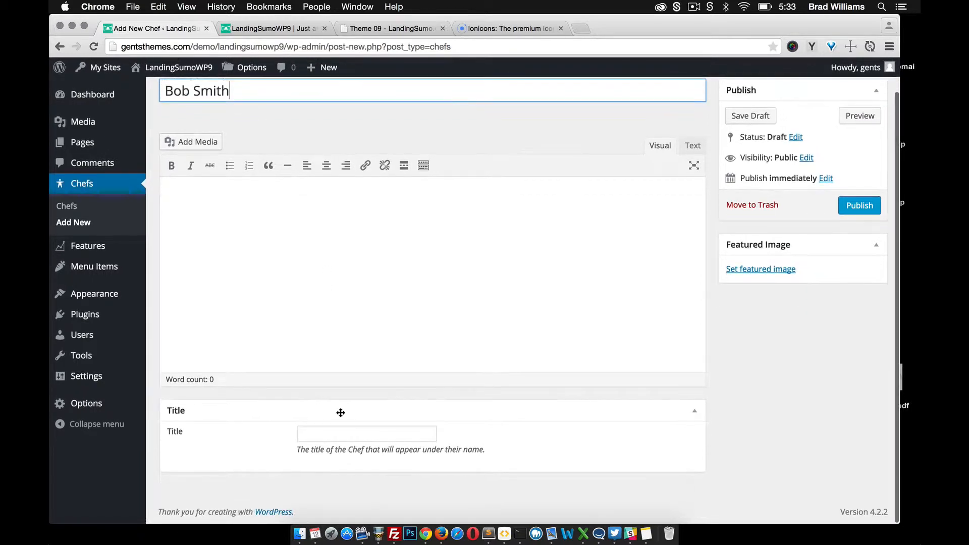
pyautogui.click(320, 434)
pyautogui.write('CEO')
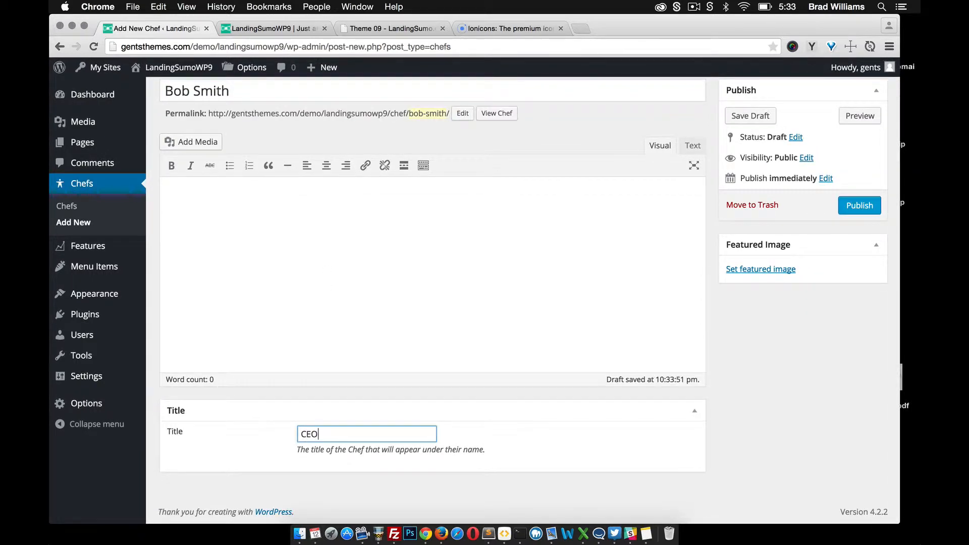
pyautogui.write('CE')
# Fill the new chef's description with two paragraphs of generated lorem ipsum placeholder text.
pyautogui.click(314, 290)
pyautogui.click(812, 47)
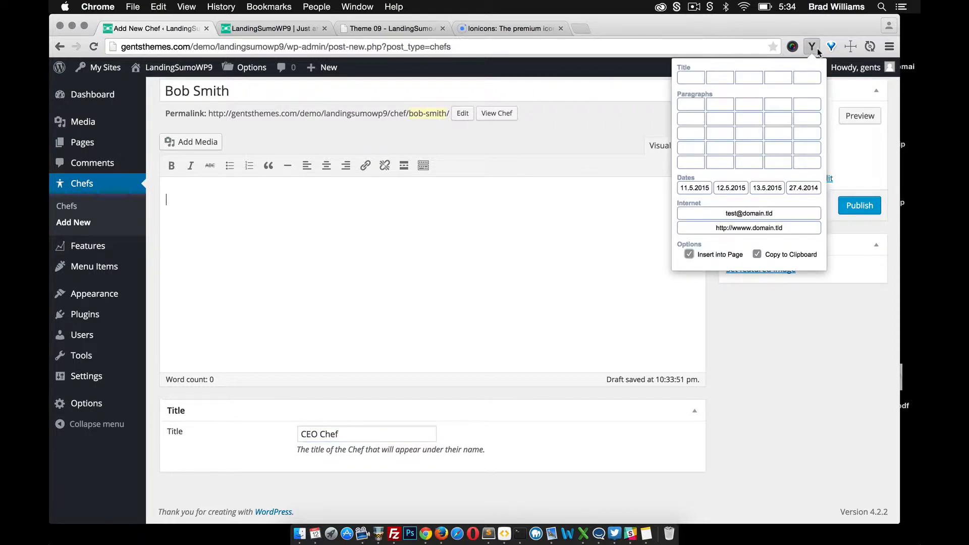
pyautogui.click(806, 119)
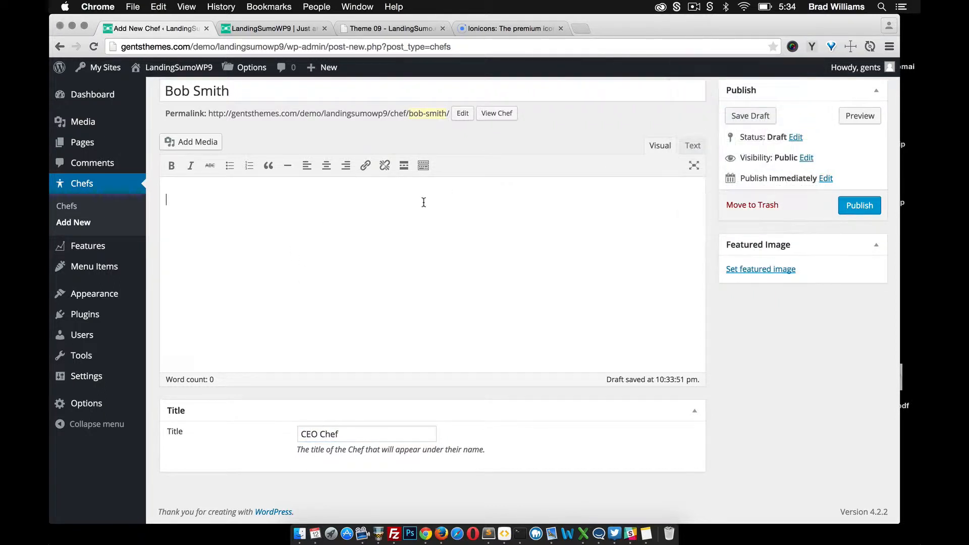
pyautogui.press('super+v')
pyautogui.scroll(2, 337, 235)
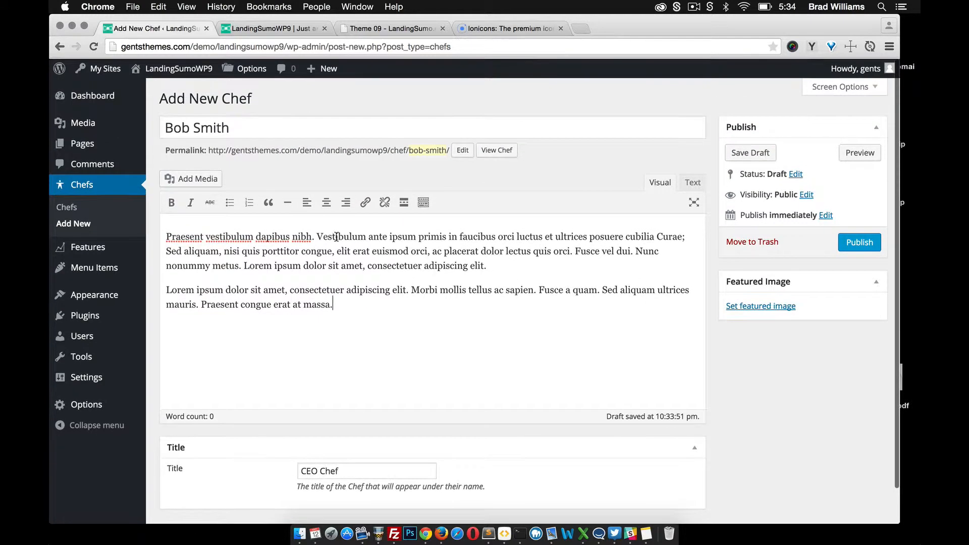
# Set chef01.png from the Media Library as the chef's featured image and publish the entry.
pyautogui.click(762, 303)
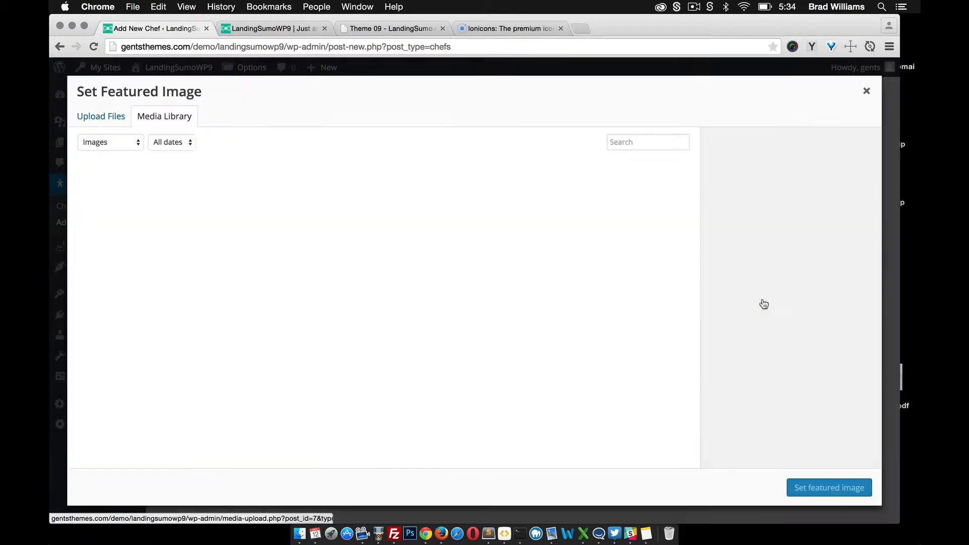
pyautogui.click(101, 117)
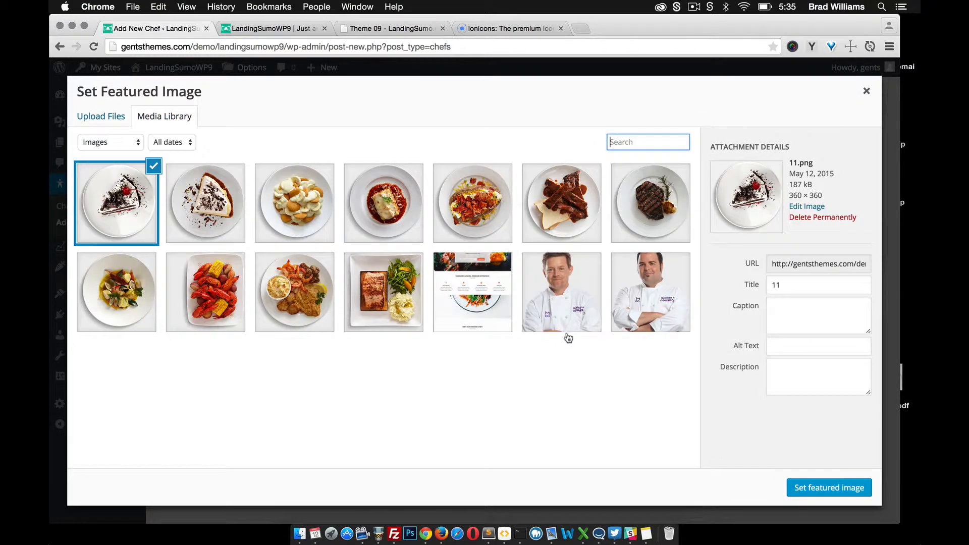
pyautogui.click(613, 318)
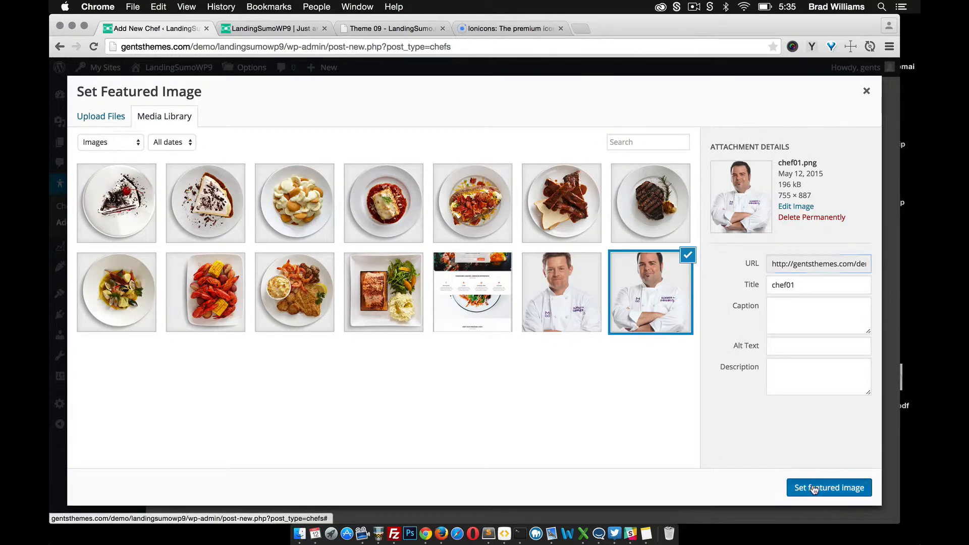
pyautogui.click(807, 487)
pyautogui.click(859, 240)
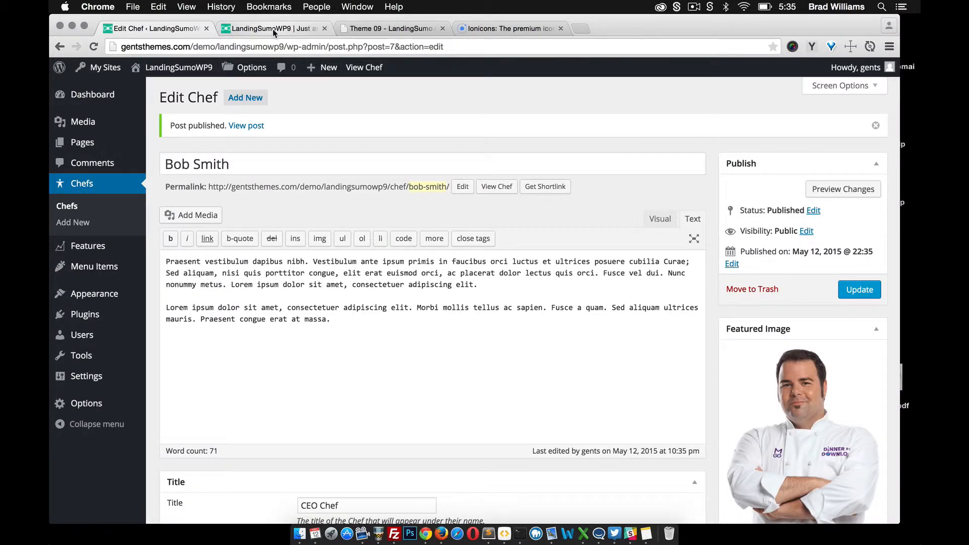
# Reload the live LandingSumoWP9 homepage and examine the new chef profile under "Meet Our Awesome Chefs".
pyautogui.click(273, 29)
pyautogui.click(94, 46)
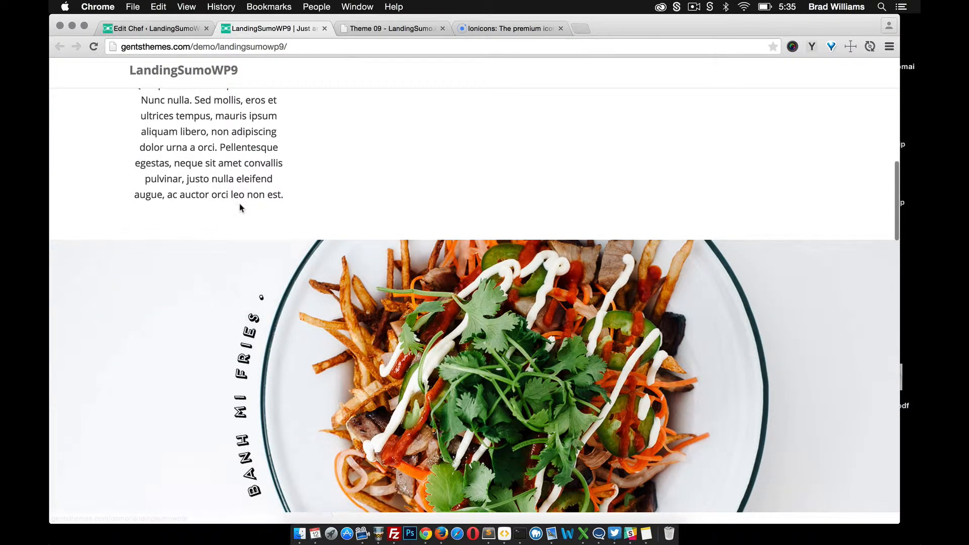
pyautogui.scroll(-8, 240, 204)
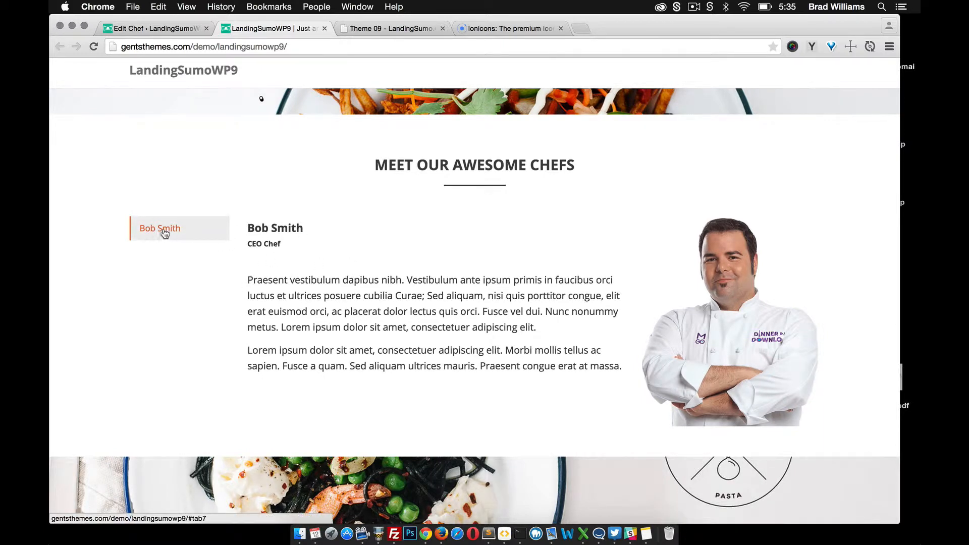
pyautogui.scroll(-2, 632, 352)
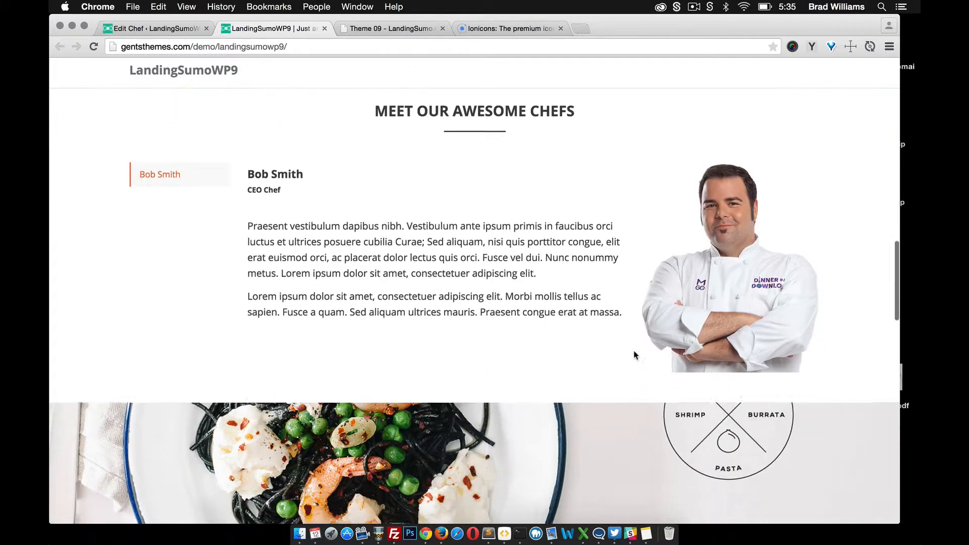
pyautogui.scroll(1, 633, 352)
# Create a second chef entry with the chef's full name, the same two-paragraph placeholder description and the title "Chef Title".
pyautogui.click(171, 34)
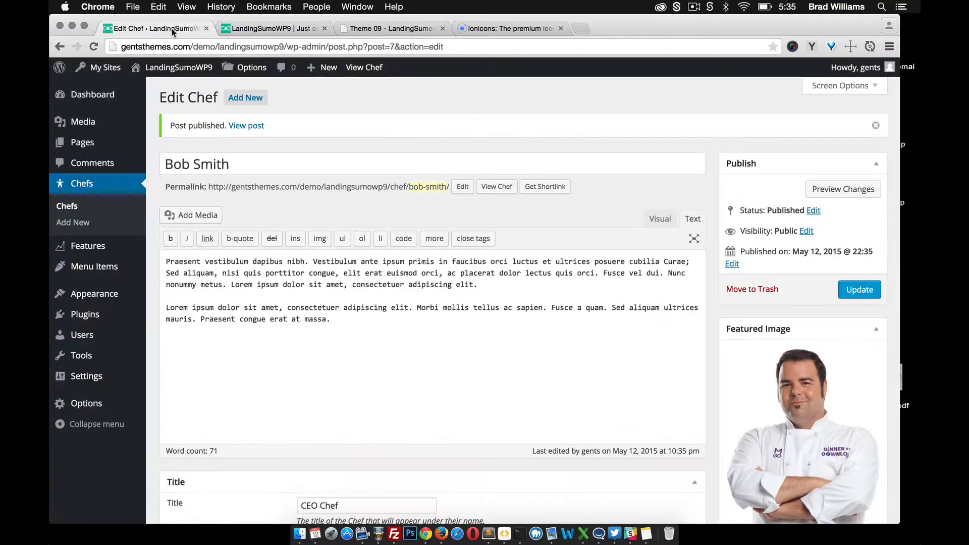
pyautogui.click(87, 222)
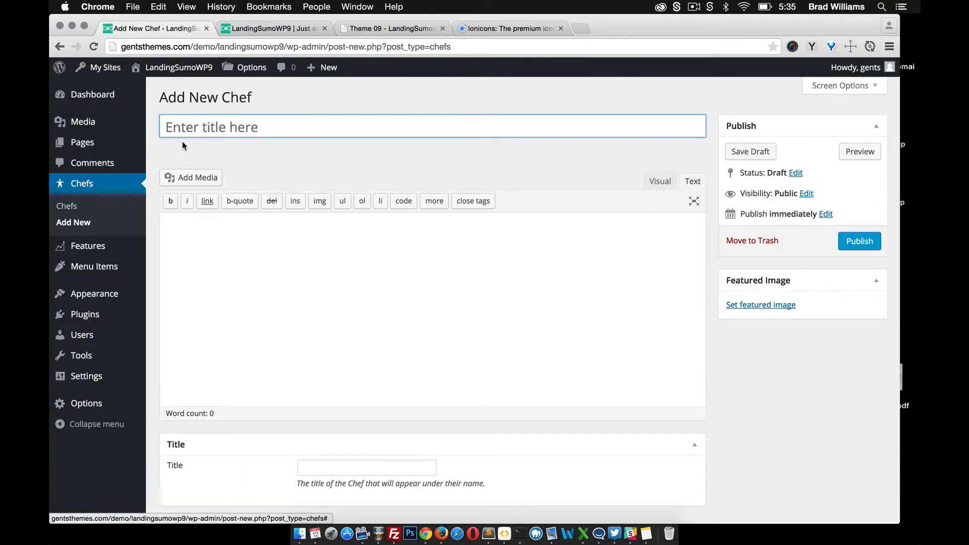
pyautogui.write('James Smith')
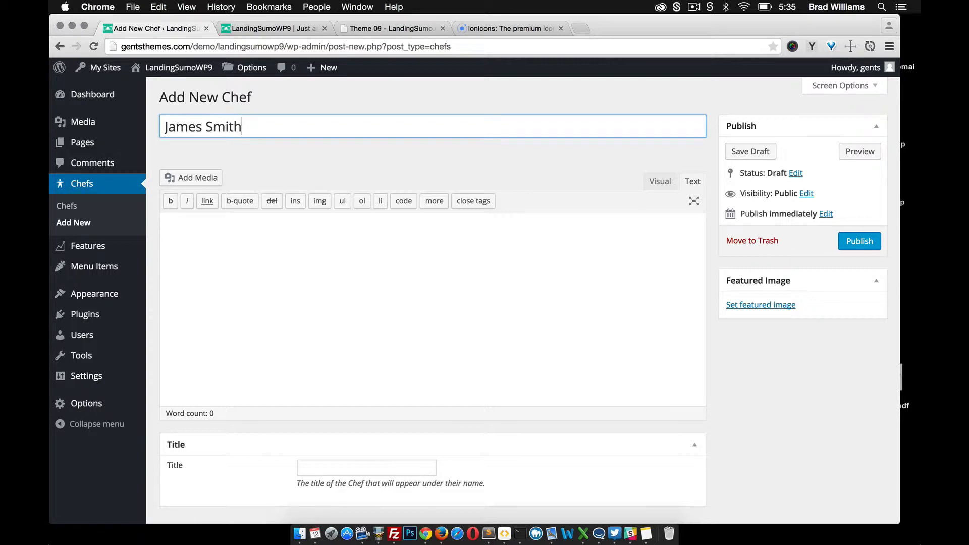
pyautogui.click(195, 276)
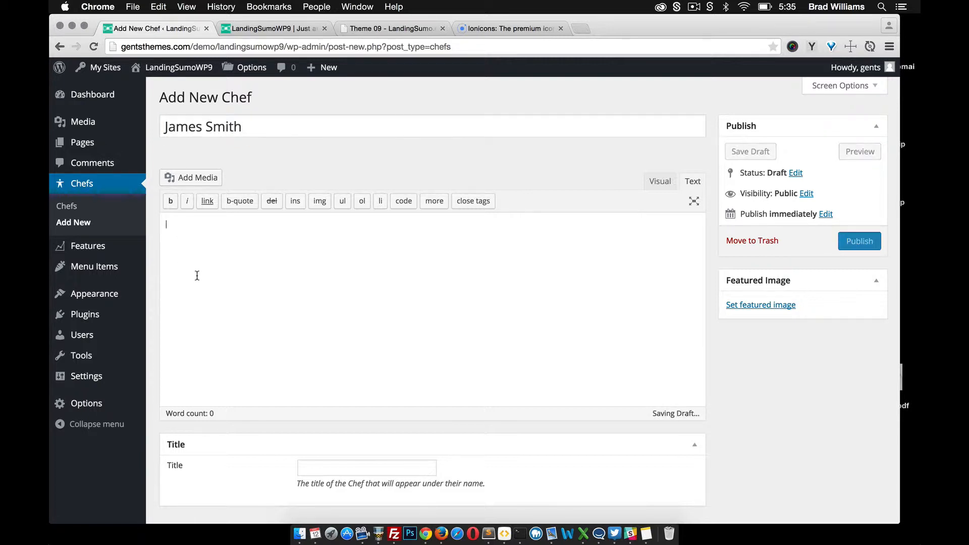
pyautogui.write('Praesent vestibulum dapibus nibh. Vestibulum ante ipsum primis in faucibus orci luctus et ultrices posuere cubilia Curae; Sed aliquam, nisi quis porttitor congue, elit erat euismod orci, ac placerat dolor lectus quis orci. Fusce vel dui. Nunc nonummy metus. Lorem ipsum dolor sit amet, consectetuer adipiscing elit.  Lorem ipsum dolor sit amet, consectetuer adipiscing elit. Morbi mollis tellus ac sapien. Fusce a quam. Sed aliquam ultrices mauris. Praesent congue erat at massa.')
pyautogui.scroll(-1, 343, 361)
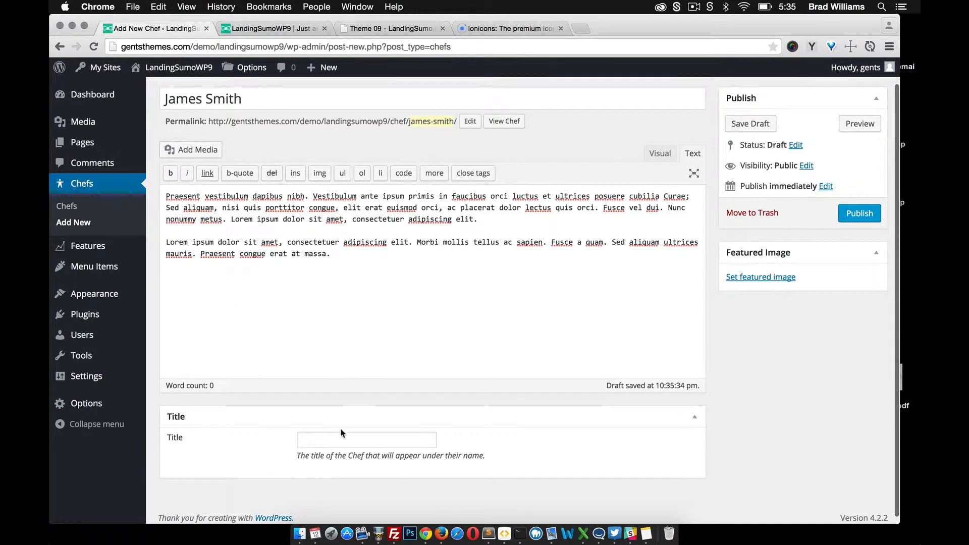
pyautogui.click(338, 438)
pyautogui.write('Chef Title')
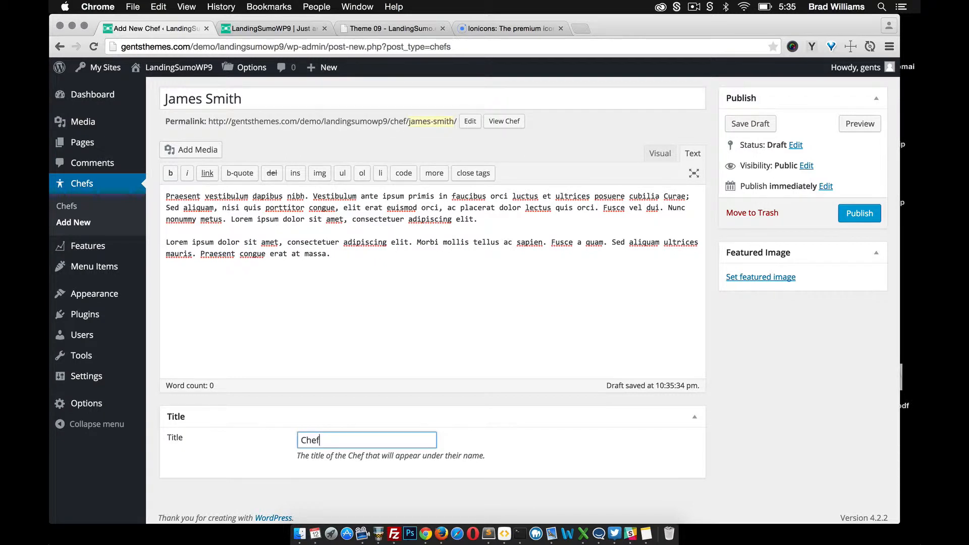
# Set the other chef portrait from the Media Library as the second chef's featured image and publish the entry.
pyautogui.click(776, 276)
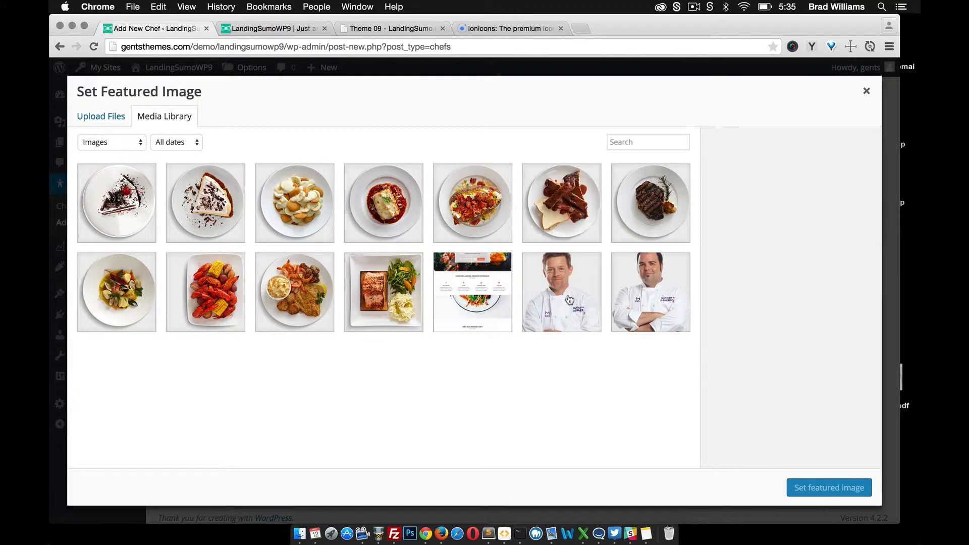
pyautogui.click(569, 299)
pyautogui.click(829, 487)
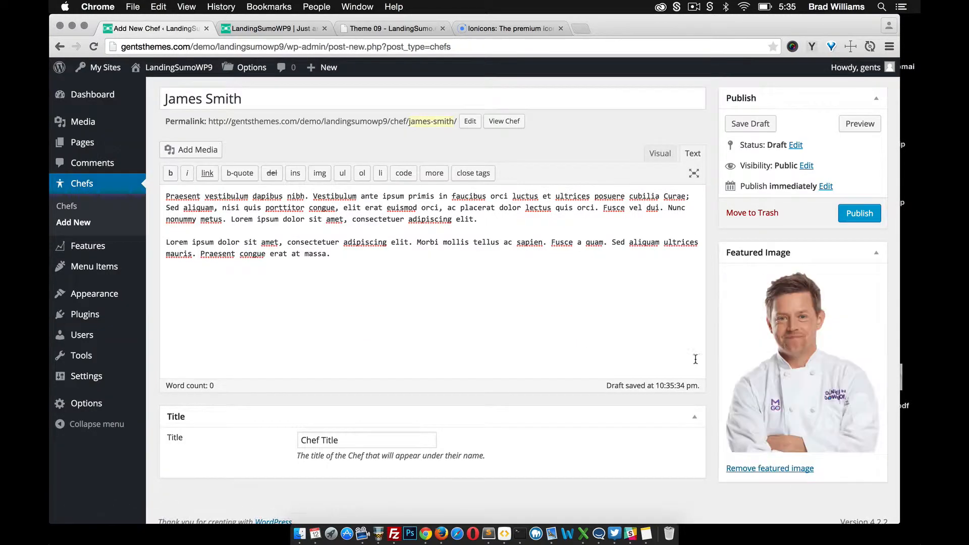
pyautogui.click(852, 214)
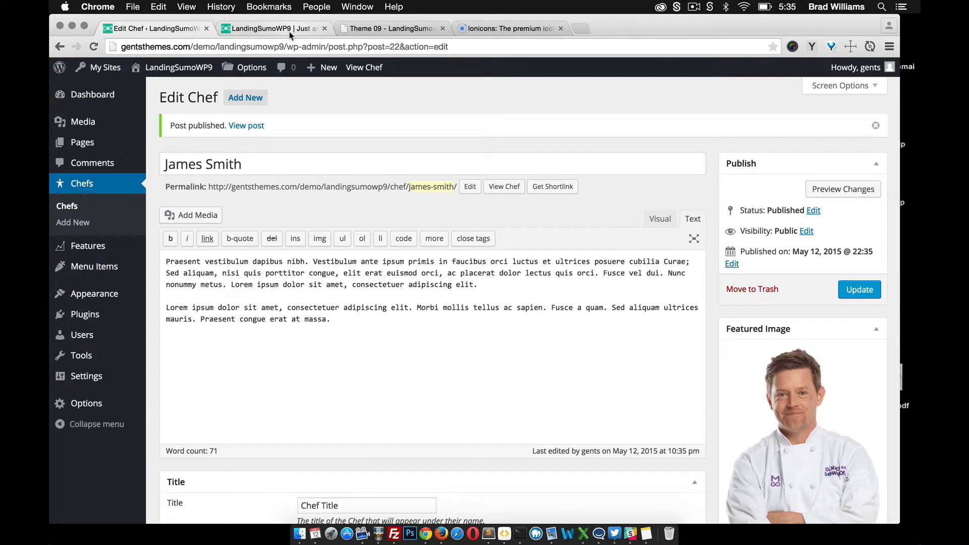
# Reload the live homepage and examine the "Meet Our Awesome Chefs" section, switching between the two published chefs.
pyautogui.click(290, 31)
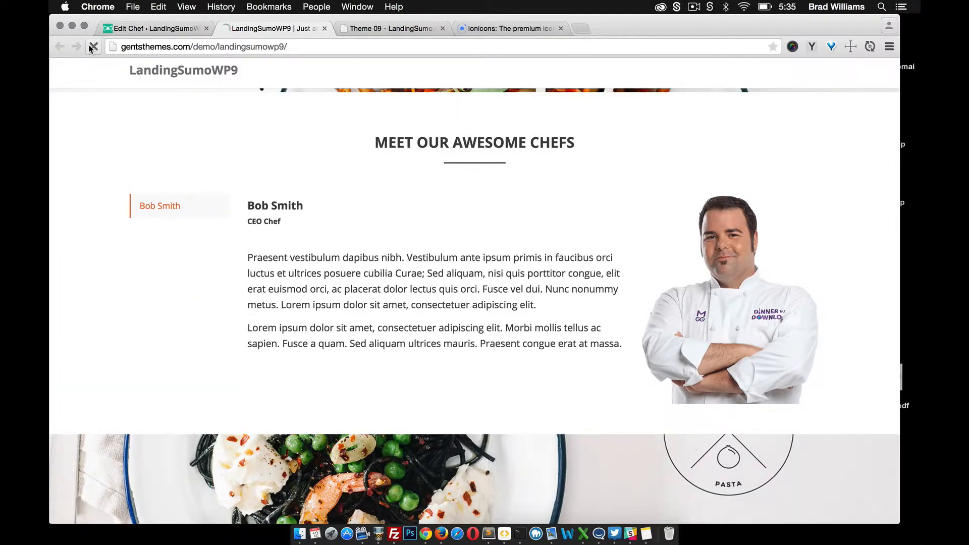
pyautogui.click(172, 228)
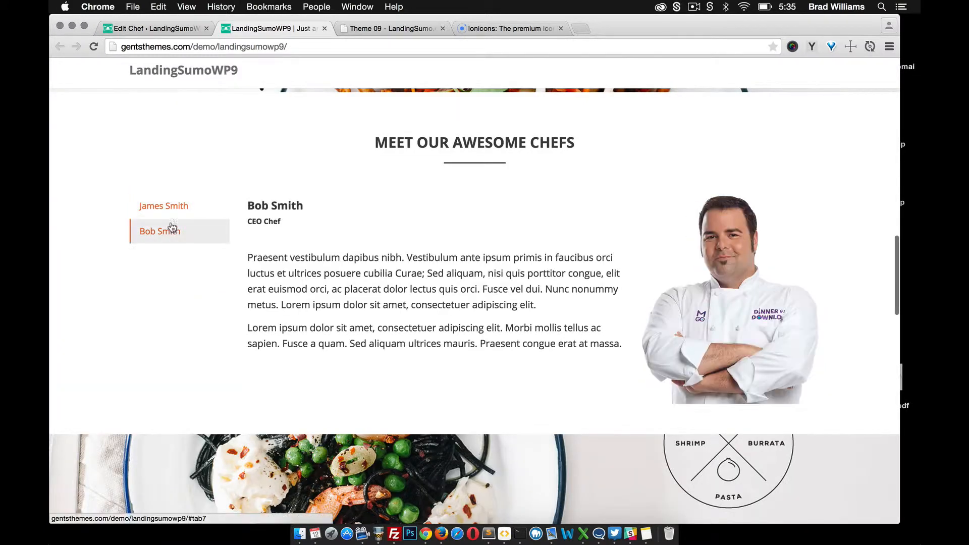
pyautogui.click(174, 207)
pyautogui.click(172, 230)
pyautogui.click(174, 207)
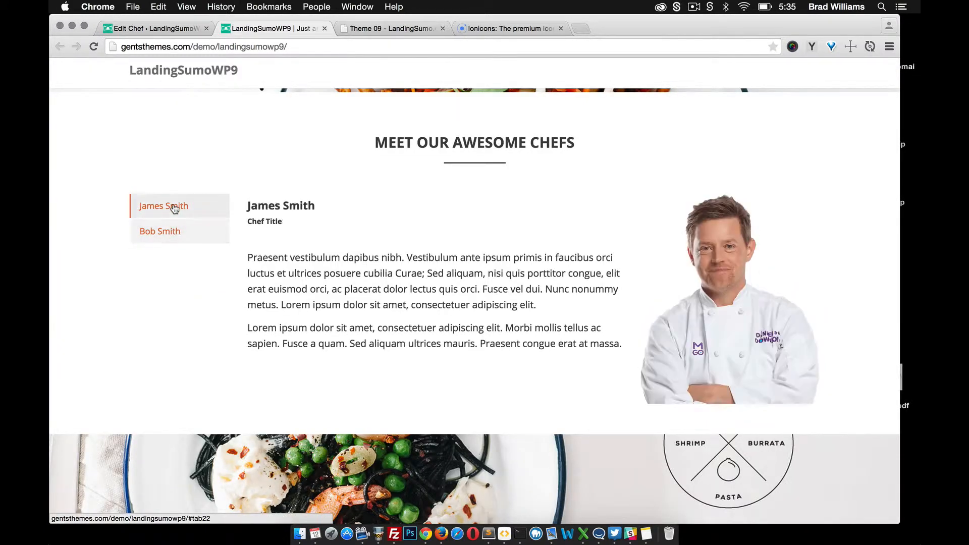
pyautogui.click(173, 231)
pyautogui.click(174, 216)
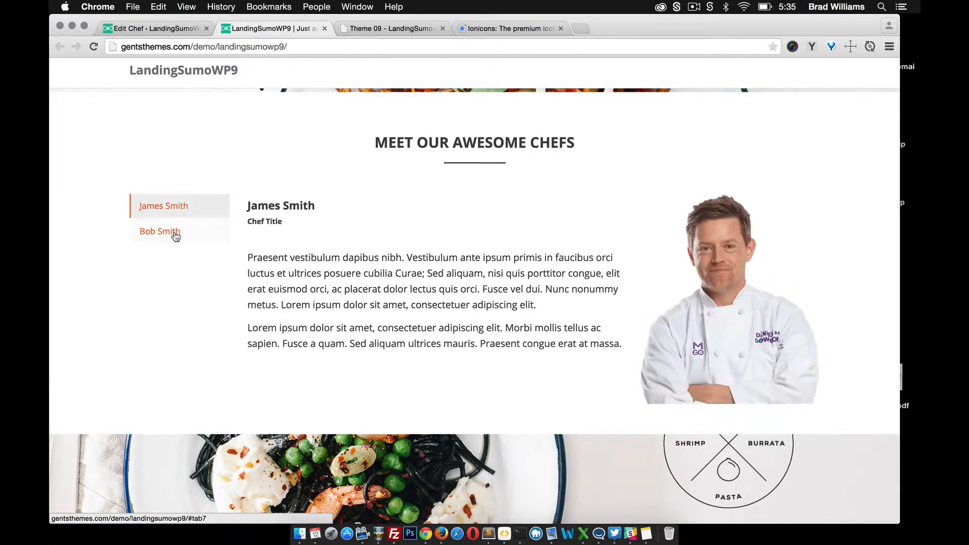
pyautogui.click(175, 235)
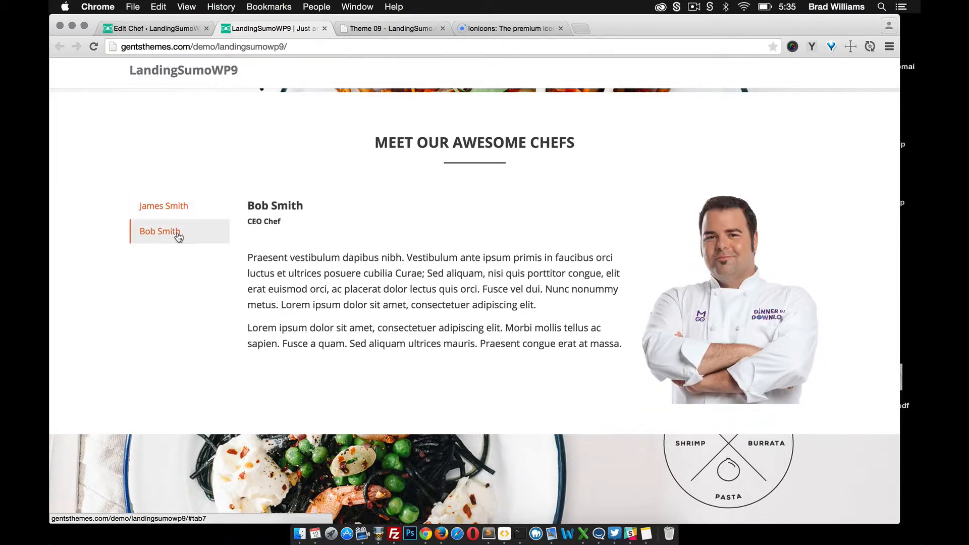
pyautogui.click(198, 212)
# Replace the second chef's two-paragraph description with one short generated placeholder paragraph and update the chef entry.
pyautogui.click(177, 28)
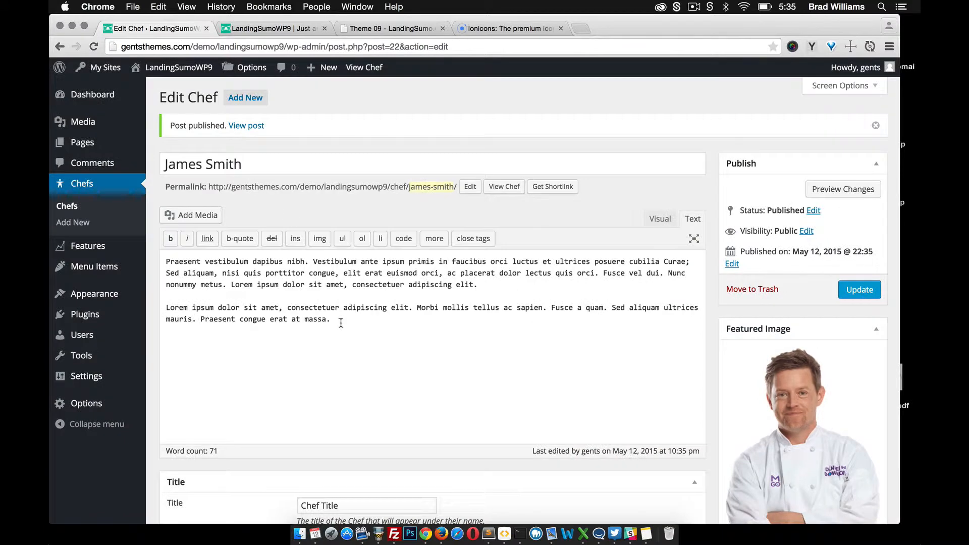
pyautogui.moveTo(341, 323); pyautogui.dragTo(164, 255)
pyautogui.press('BackSpace')
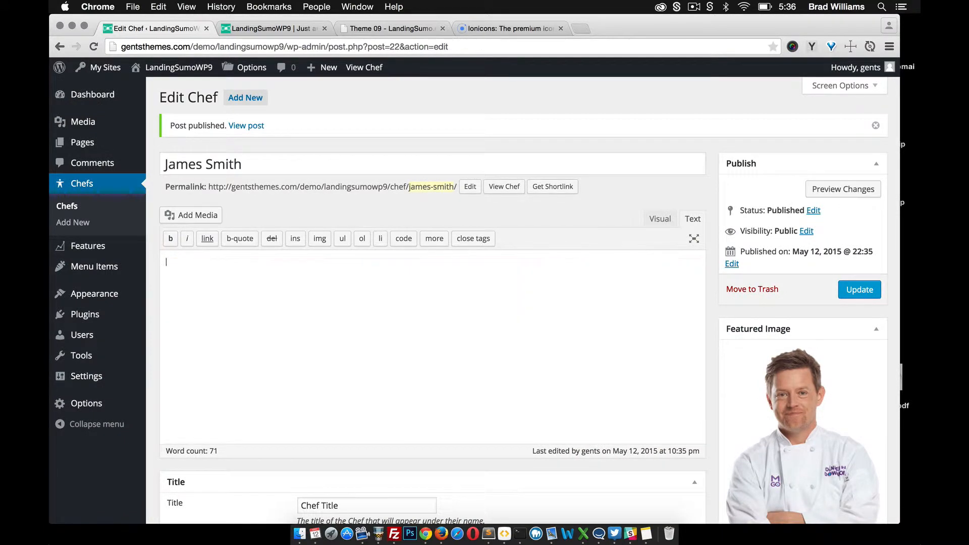
pyautogui.click(812, 46)
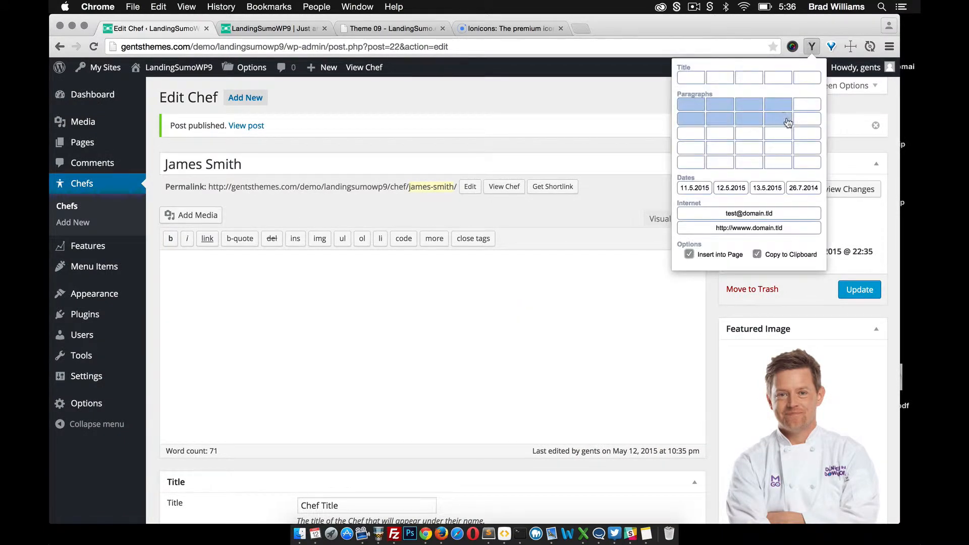
pyautogui.click(783, 113)
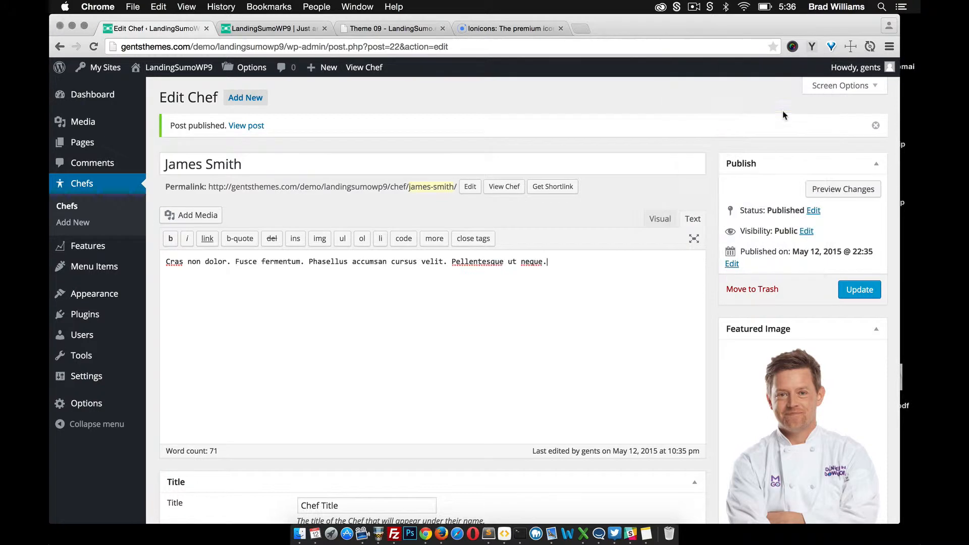
pyautogui.click(860, 289)
# Reload the live homepage and compare both chefs' descriptions by switching between them in the "Meet Our Awesome Chefs" section.
pyautogui.click(267, 29)
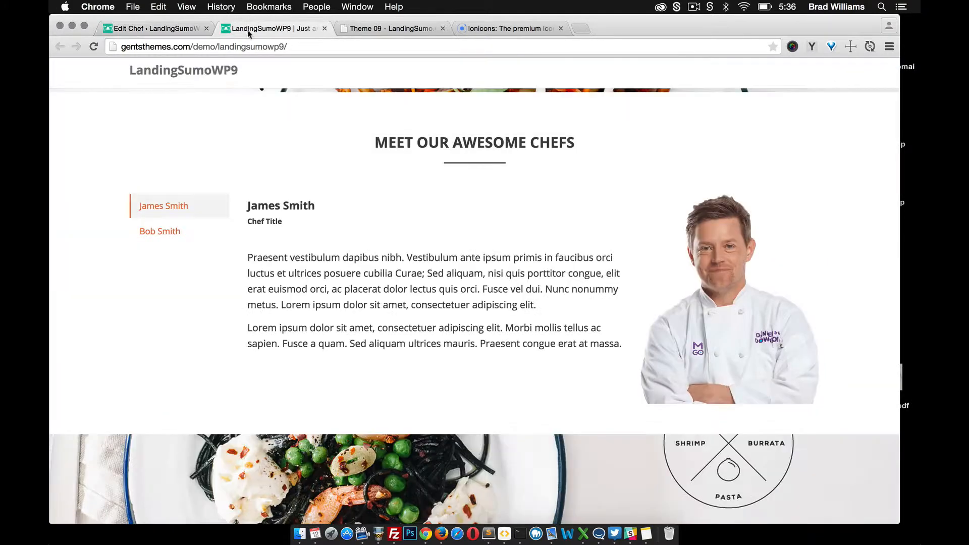
pyautogui.click(91, 47)
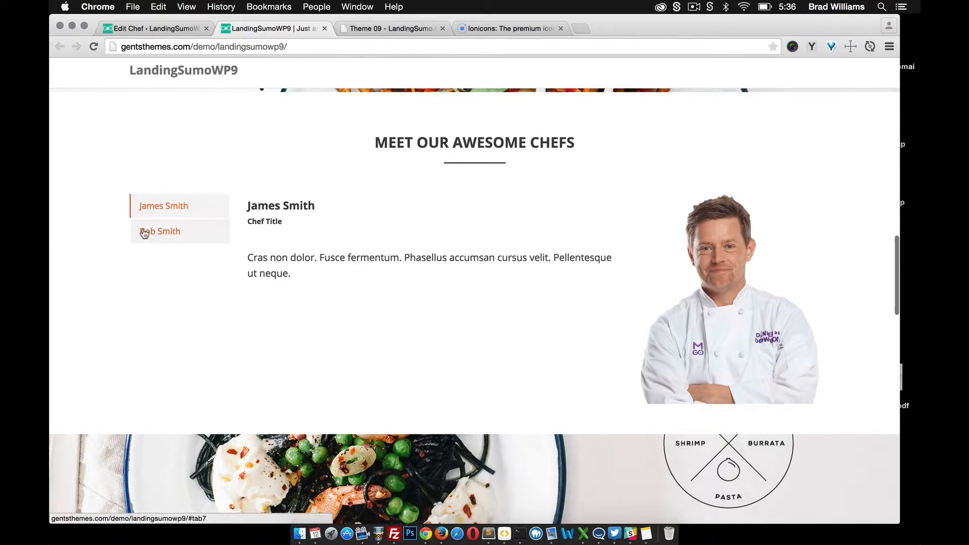
pyautogui.click(145, 232)
pyautogui.click(164, 207)
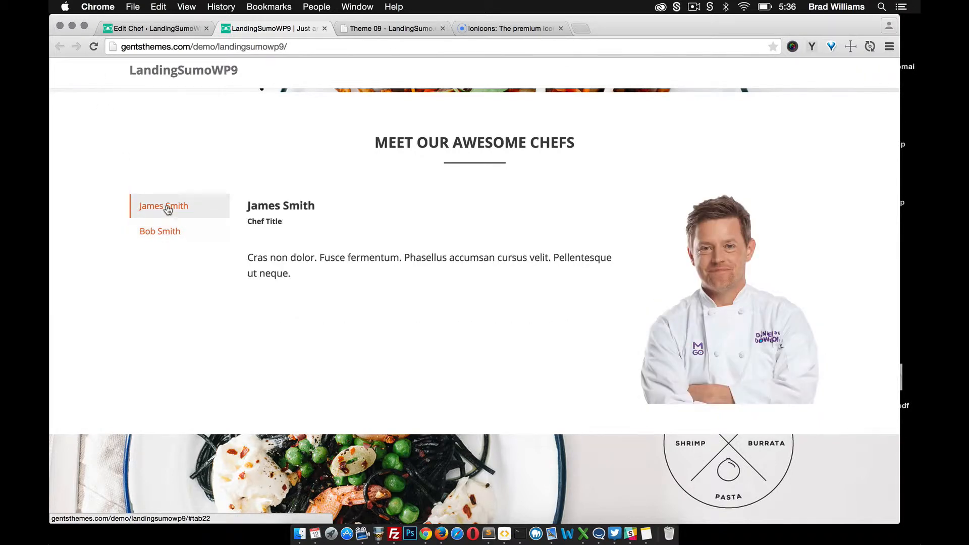
pyautogui.click(168, 238)
pyautogui.scroll(2, 220, 250)
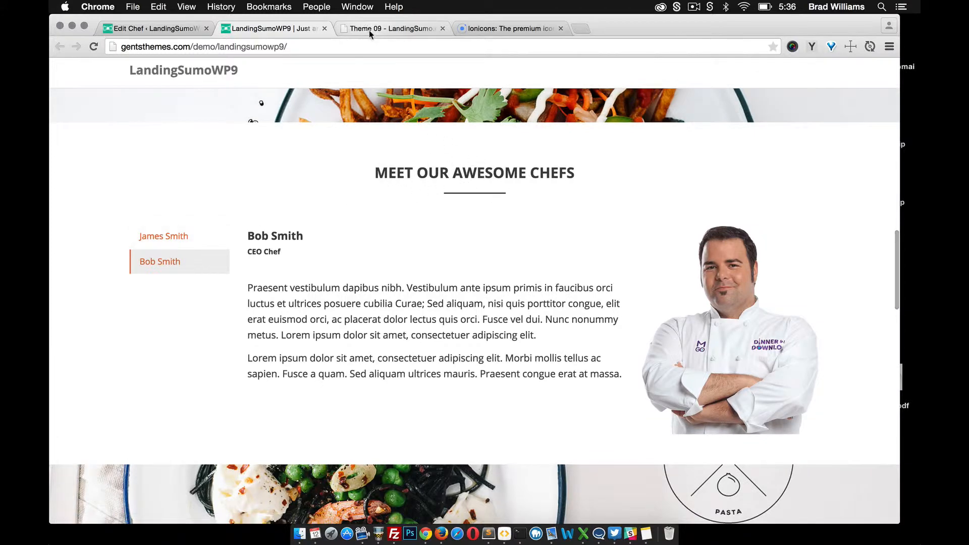
# Examine the theme's Layout options, including the Layout Manager's section order, the parallax image fields and the section header HTML codes.
pyautogui.click(158, 30)
pyautogui.moveTo(103, 402)
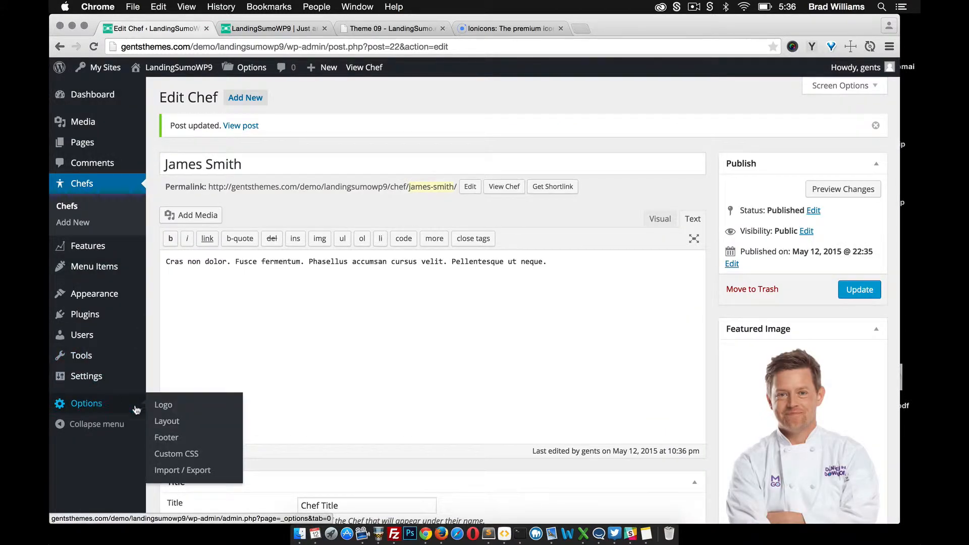
pyautogui.click(166, 421)
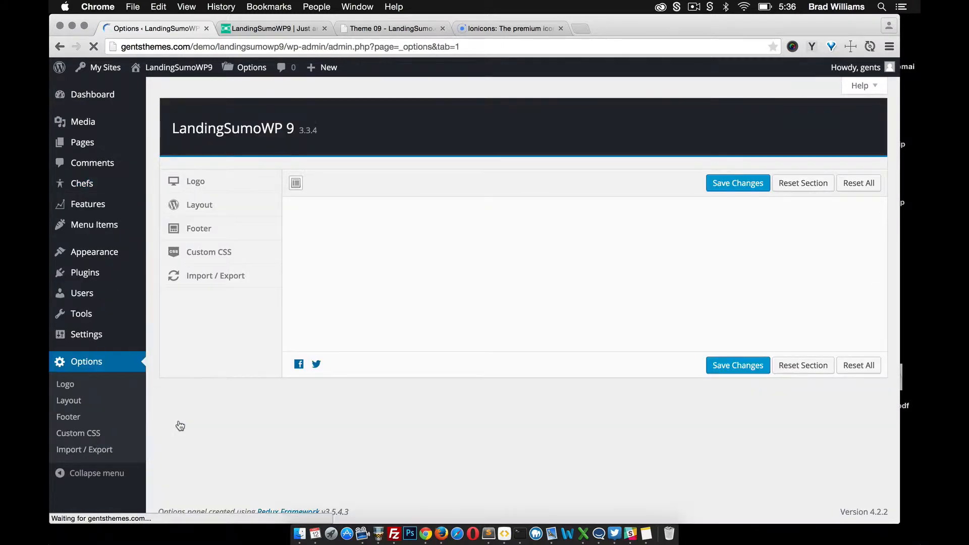
pyautogui.scroll(-10, 305, 383)
pyautogui.scroll(-9, 306, 385)
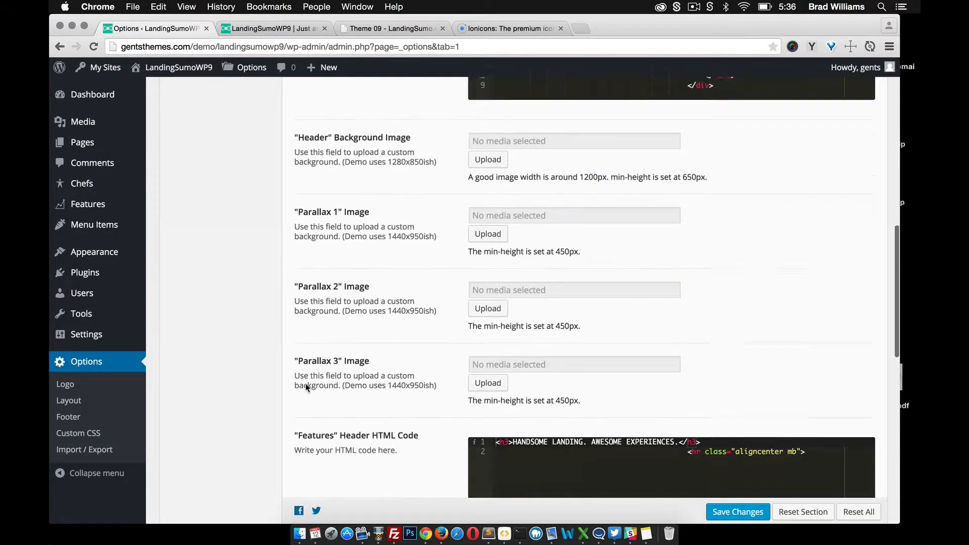
pyautogui.scroll(-3, 305, 387)
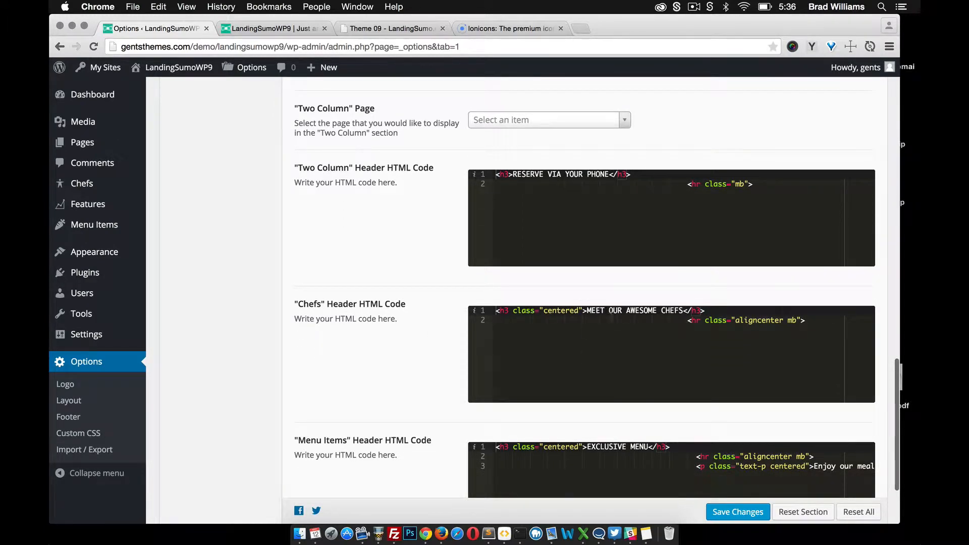
pyautogui.scroll(15, 390, 250)
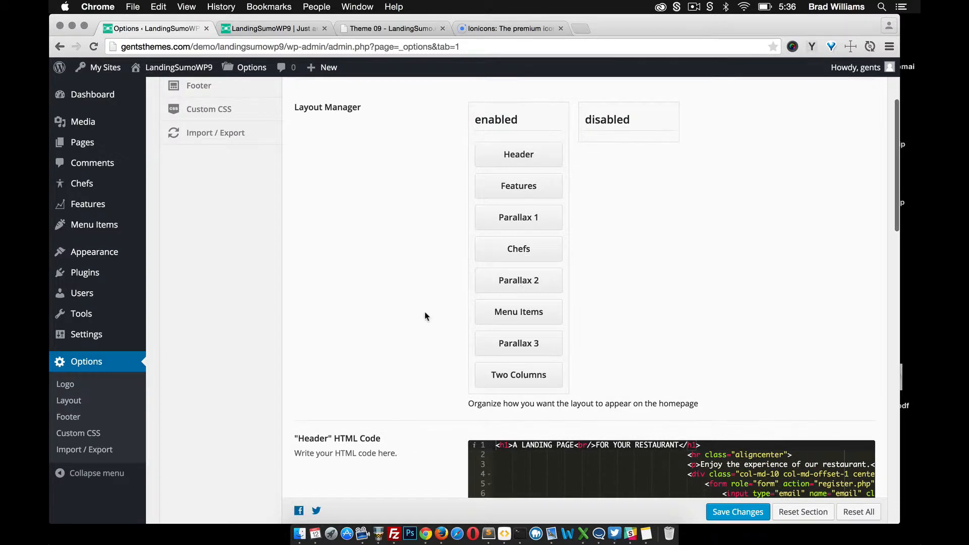
pyautogui.scroll(-10, 425, 316)
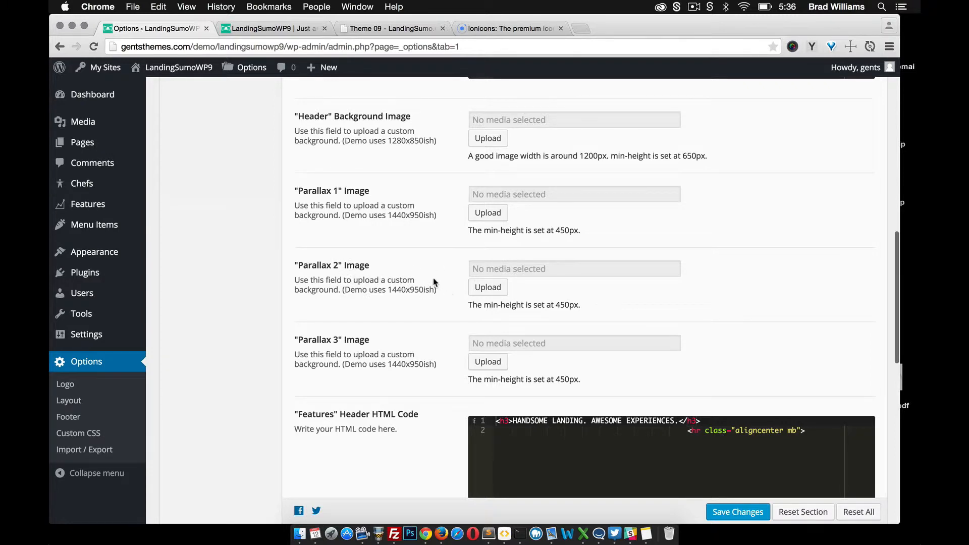
pyautogui.scroll(7, 414, 229)
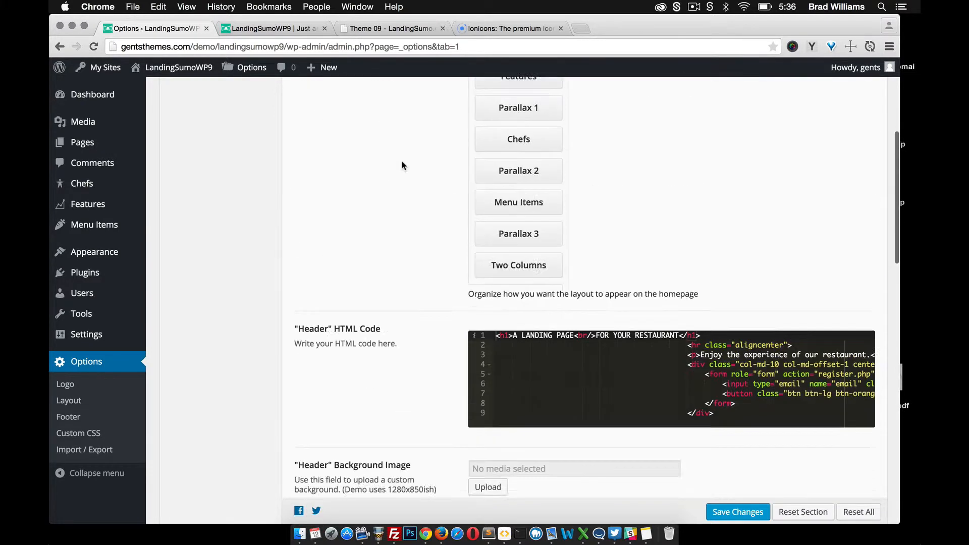
pyautogui.scroll(4, 403, 165)
pyautogui.scroll(-2, 402, 165)
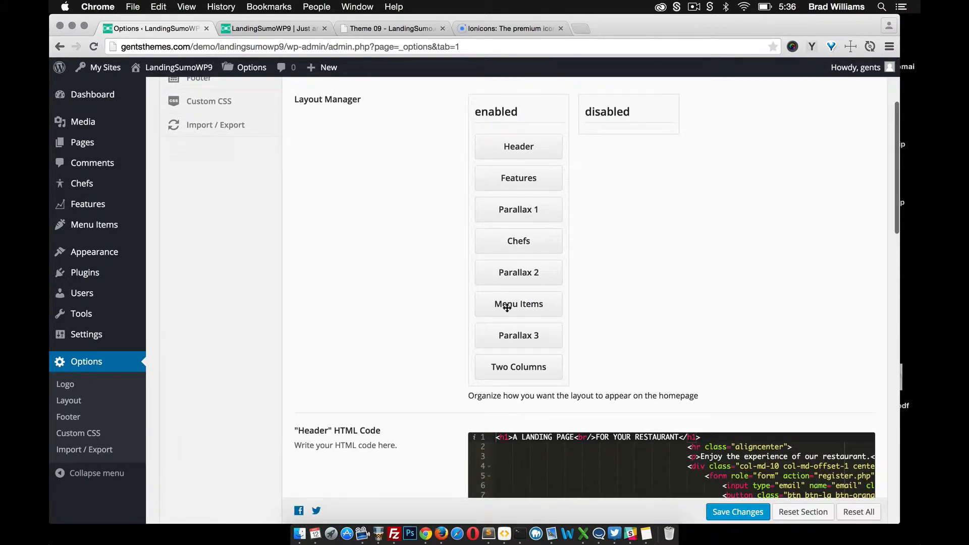
pyautogui.scroll(-5, 423, 316)
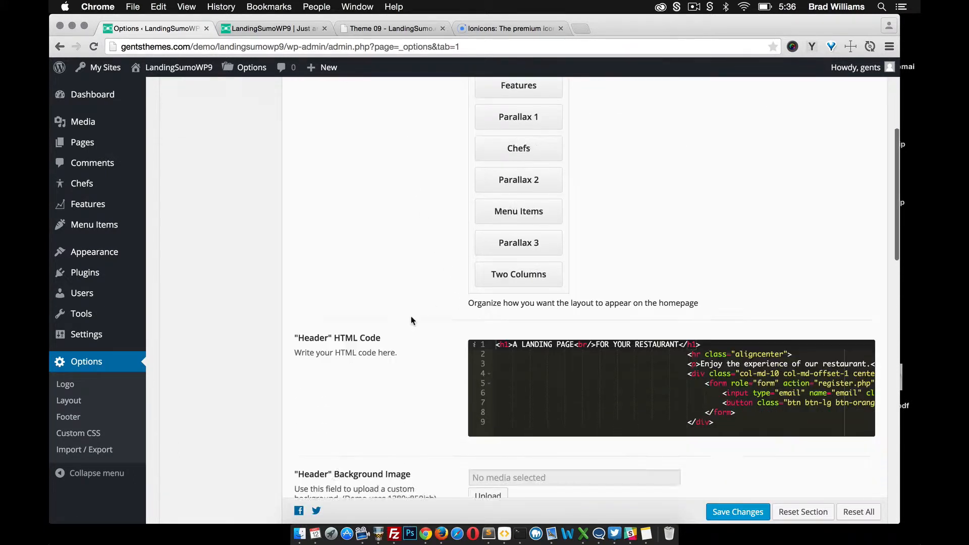
pyautogui.scroll(4, 345, 234)
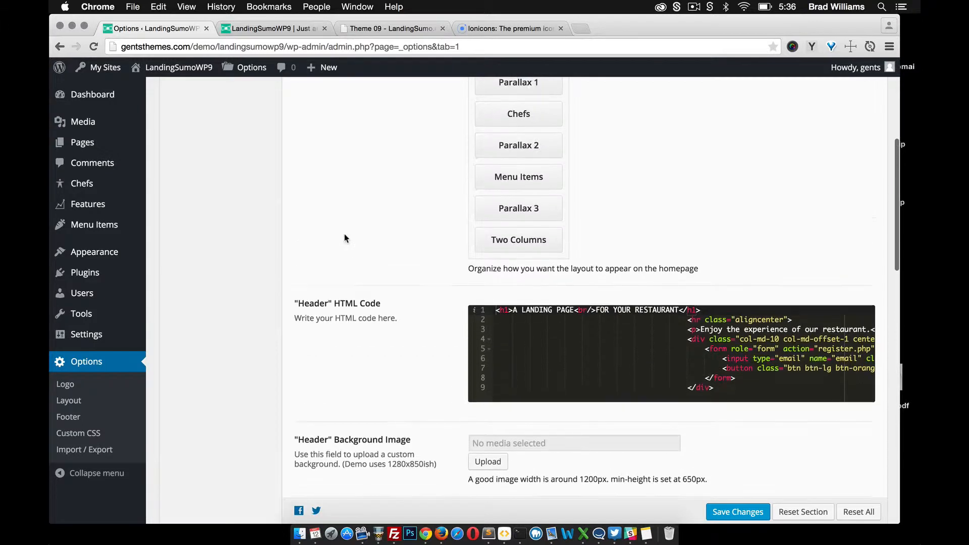
# Start a new menu item and set the cherry-topped cake picture 11.png from the Media Library as its featured image.
pyautogui.moveTo(114, 232)
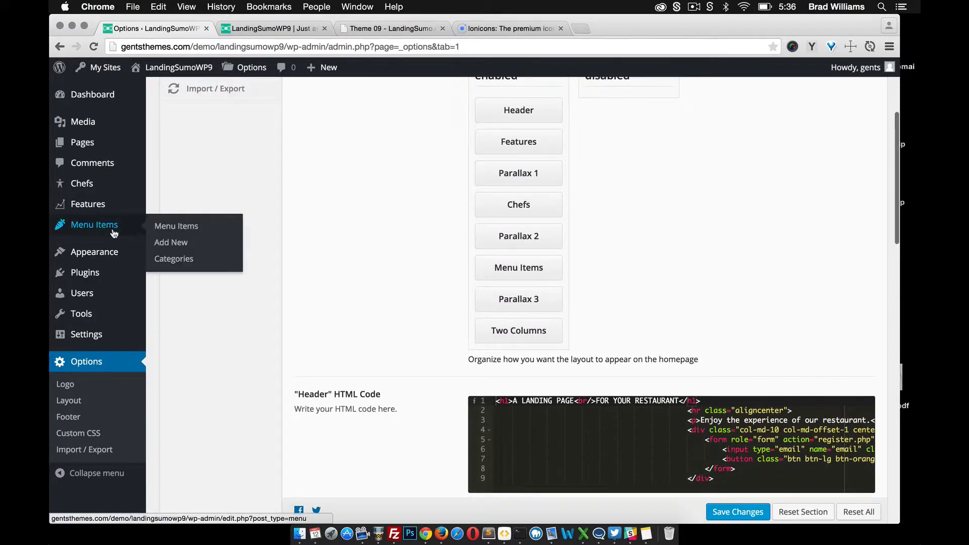
pyautogui.click(161, 243)
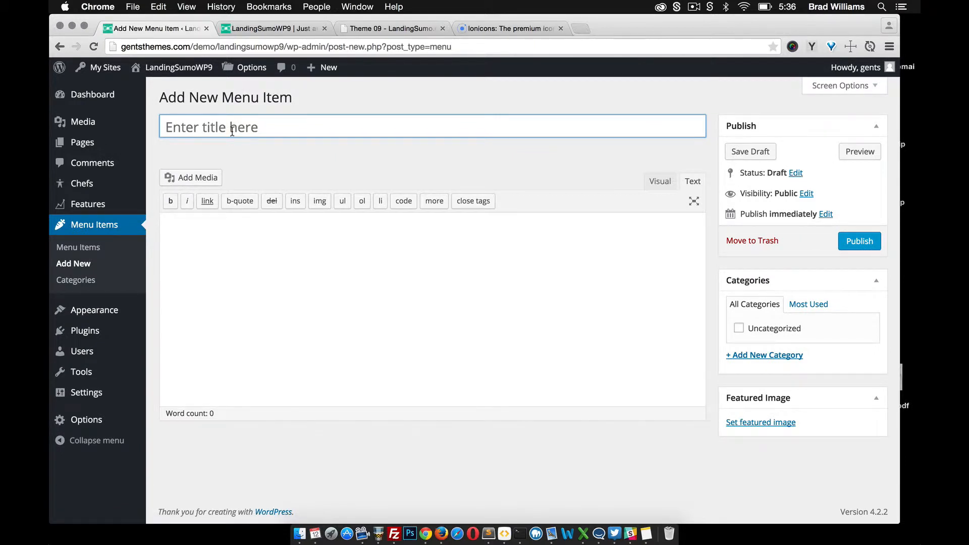
pyautogui.click(231, 131)
pyautogui.click(770, 424)
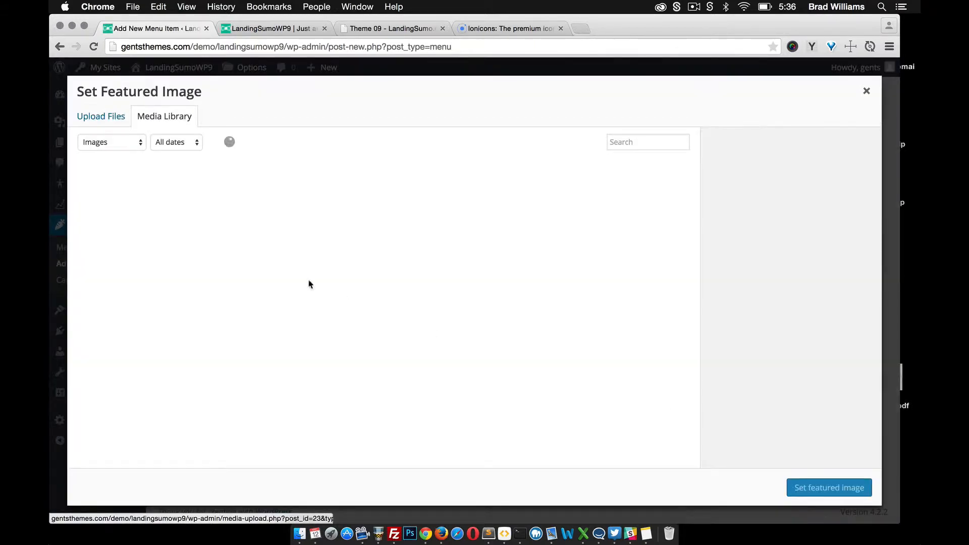
pyautogui.click(126, 214)
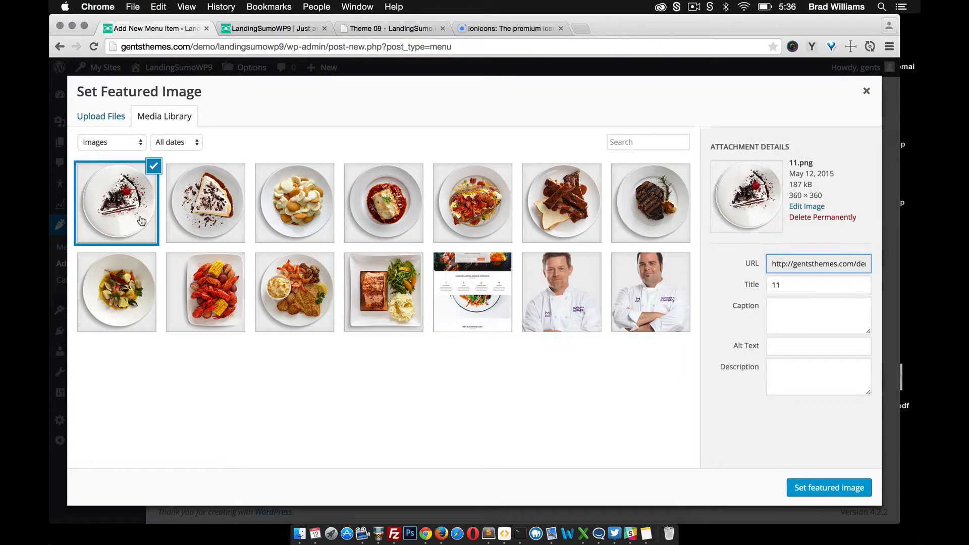
pyautogui.click(823, 488)
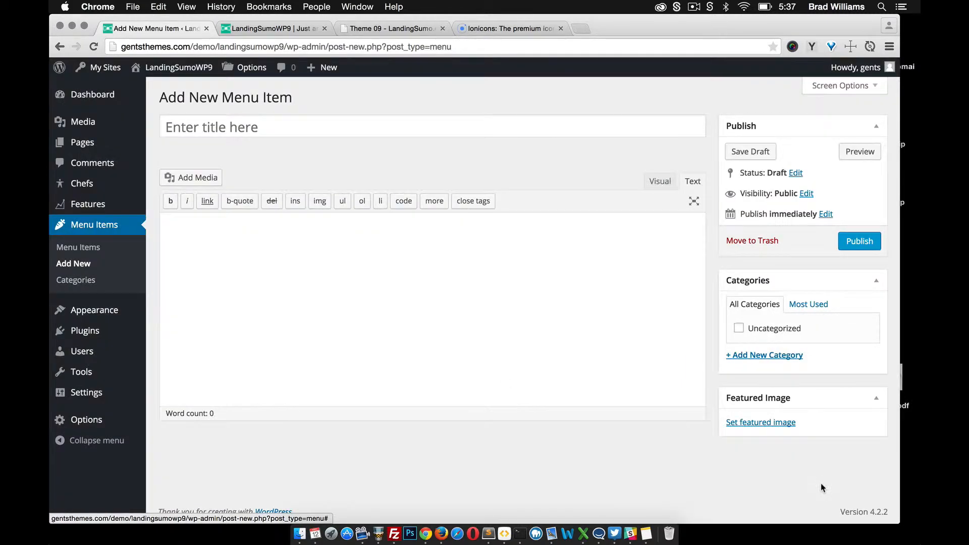
# Title the menu item "Pie" and fill its description with one generated placeholder paragraph.
pyautogui.click(238, 132)
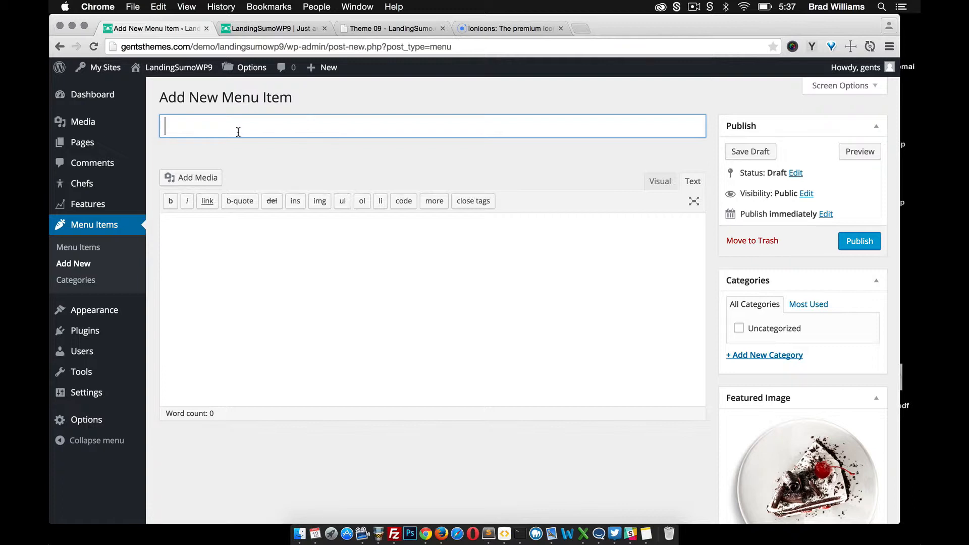
pyautogui.click(291, 249)
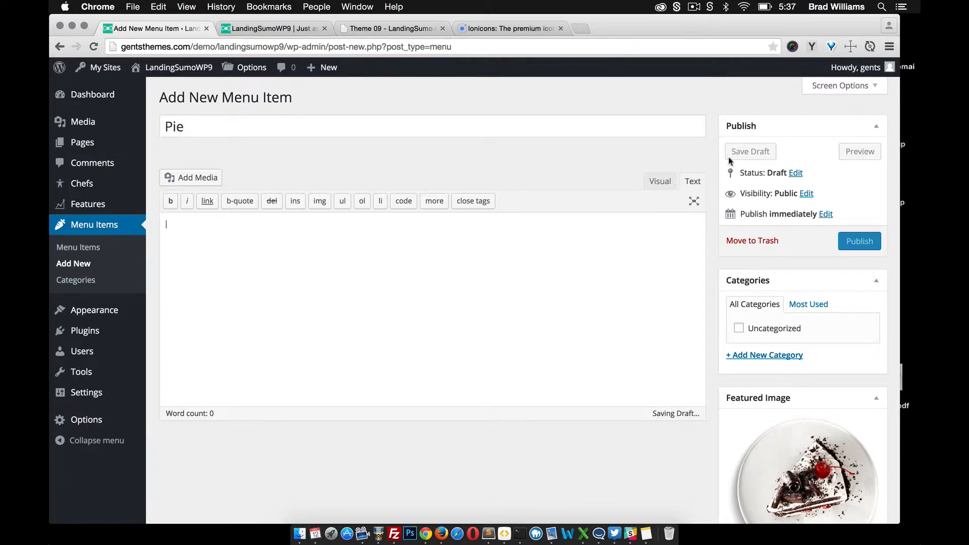
pyautogui.click(811, 46)
pyautogui.click(786, 105)
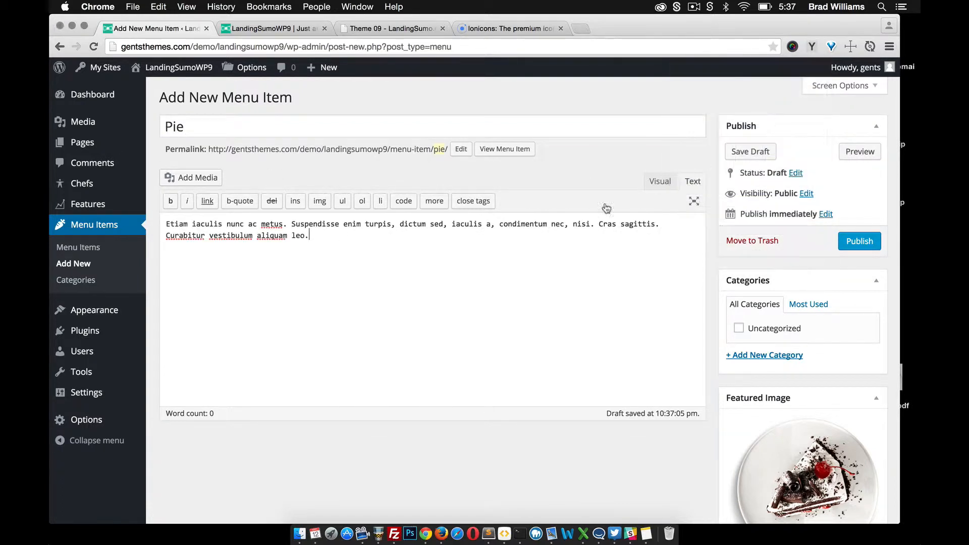
# Create the category "Dessert" for the Pie menu item and publish the item.
pyautogui.click(761, 355)
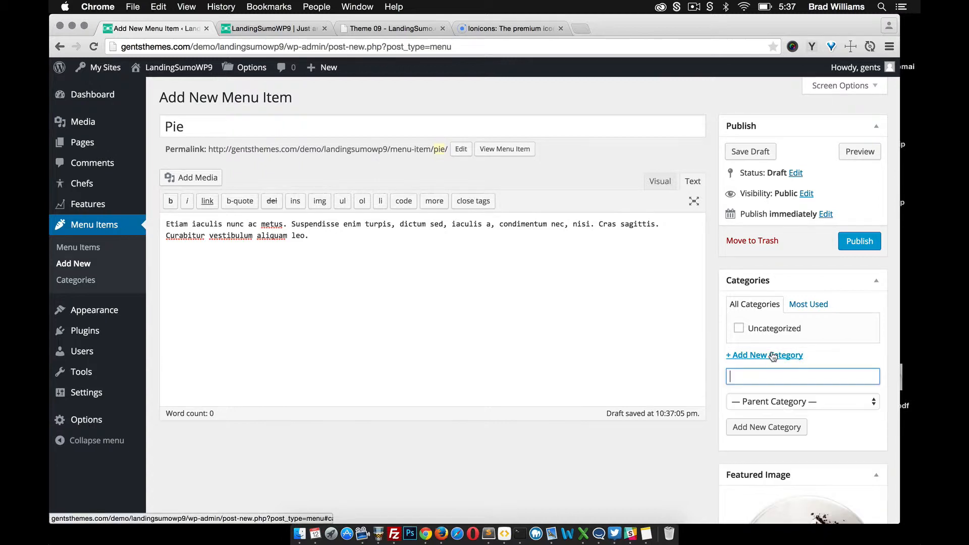
pyautogui.write('Dessert')
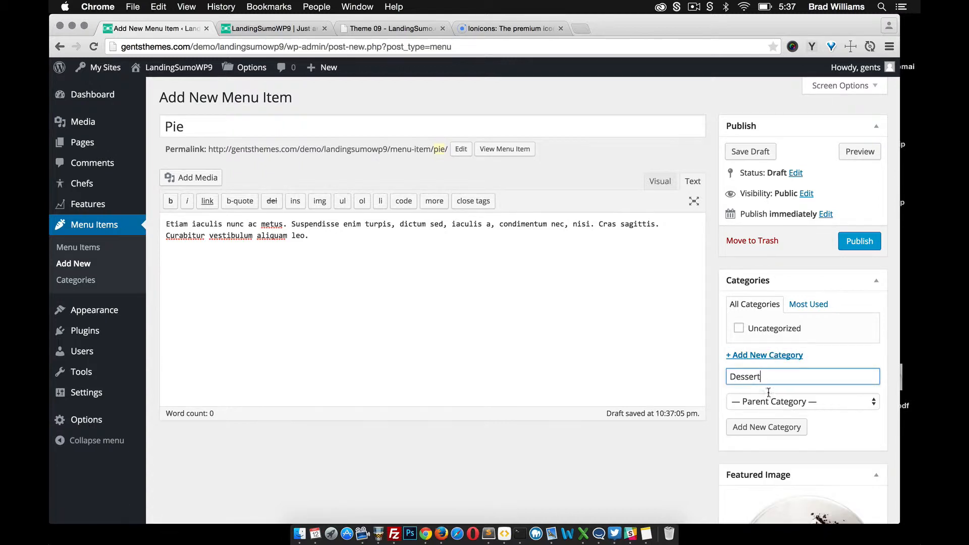
pyautogui.click(783, 428)
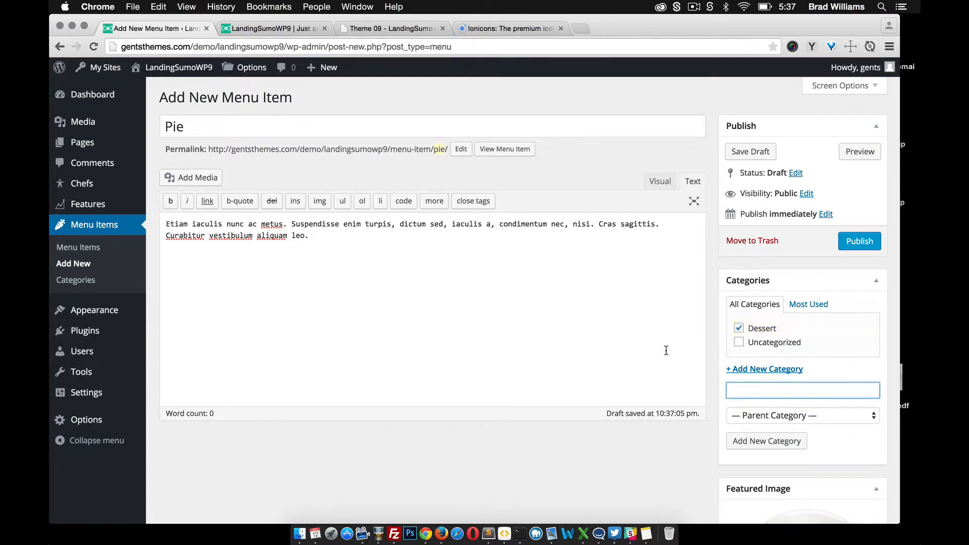
pyautogui.click(859, 240)
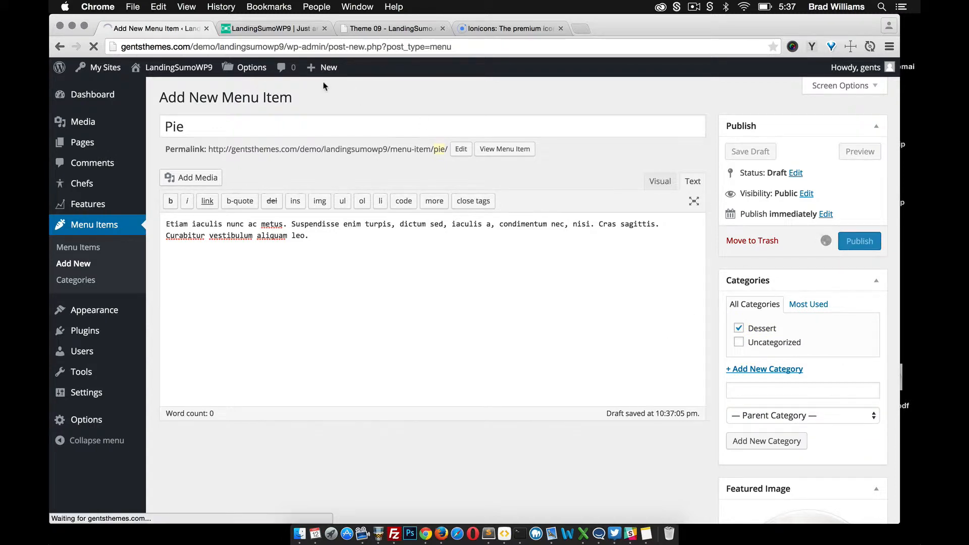
# Reload the live homepage, examine the "Exclusive Menu" section and open the Pie item's description.
pyautogui.click(287, 28)
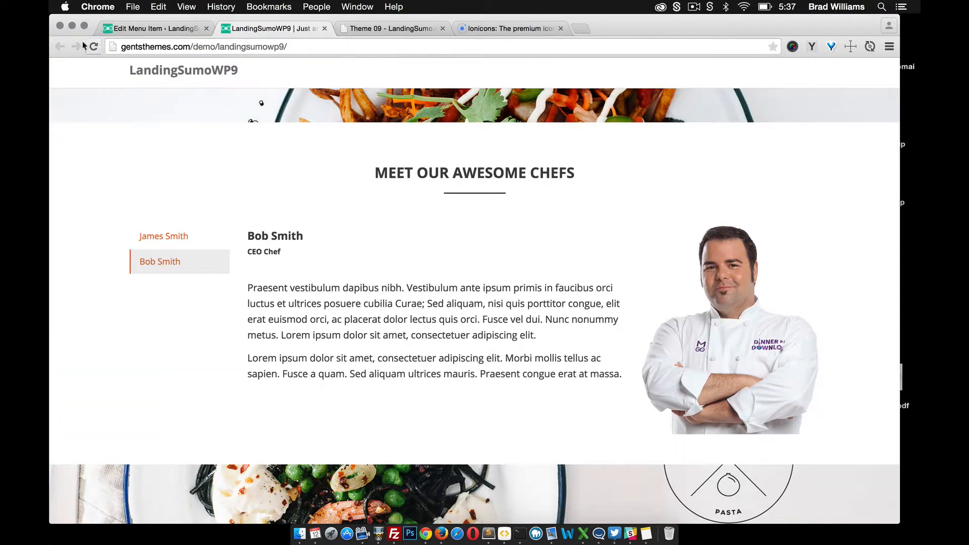
pyautogui.click(94, 46)
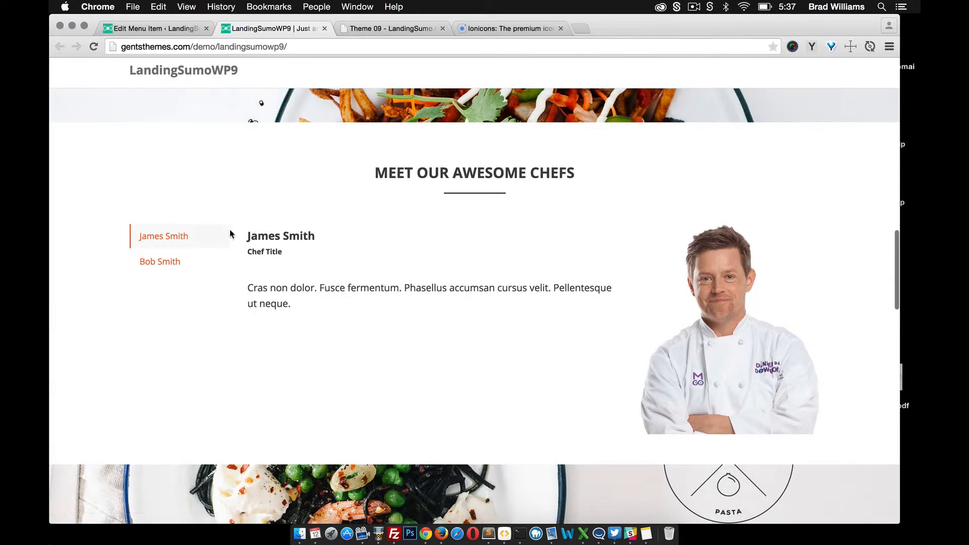
pyautogui.scroll(-6, 229, 229)
pyautogui.scroll(-7, 230, 233)
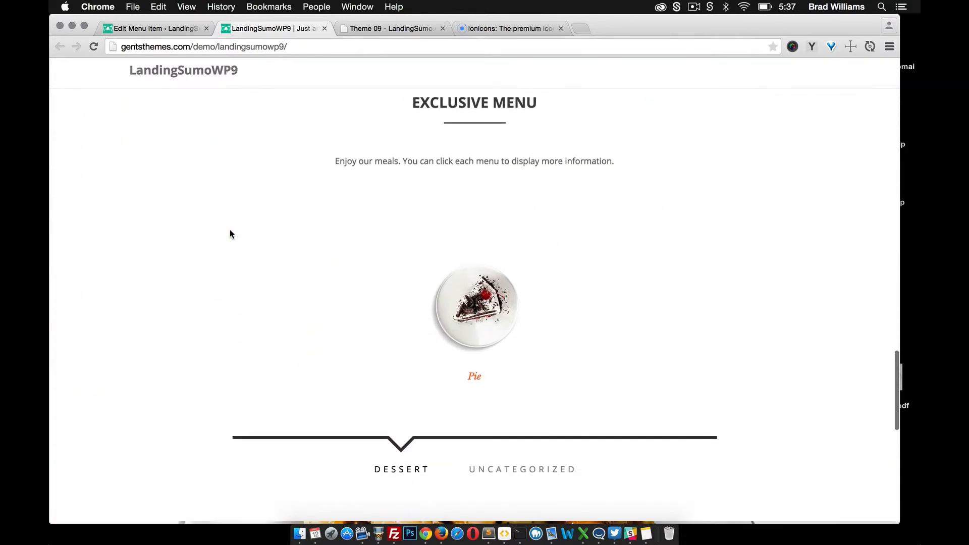
pyautogui.scroll(1, 468, 240)
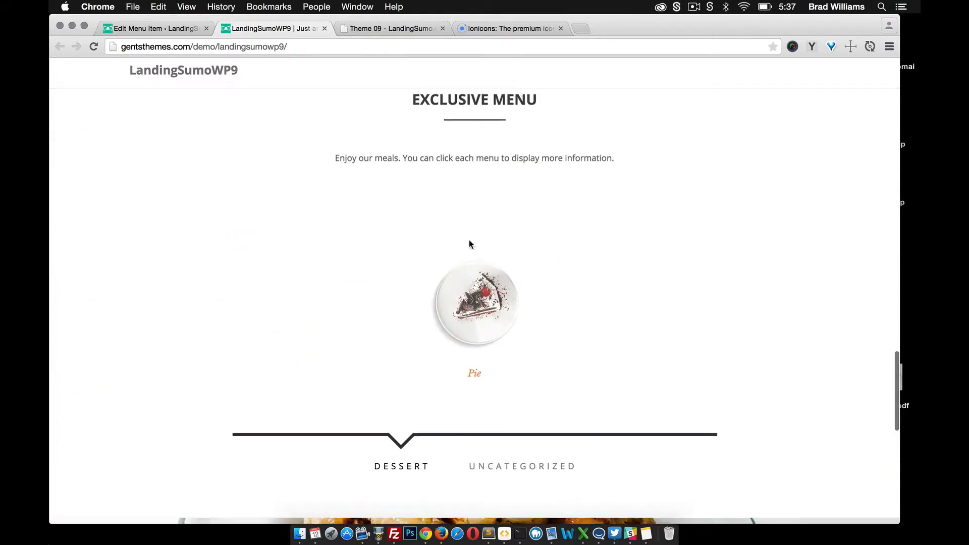
pyautogui.click(467, 310)
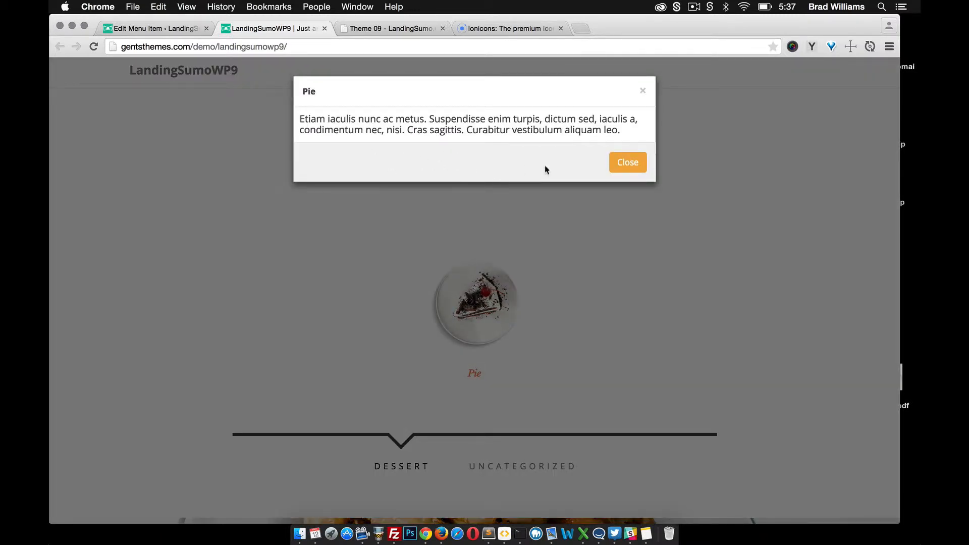
# Close the Pie description and view the Uncategorized category in the "Exclusive Menu" section.
pyautogui.click(627, 163)
pyautogui.scroll(1, 493, 425)
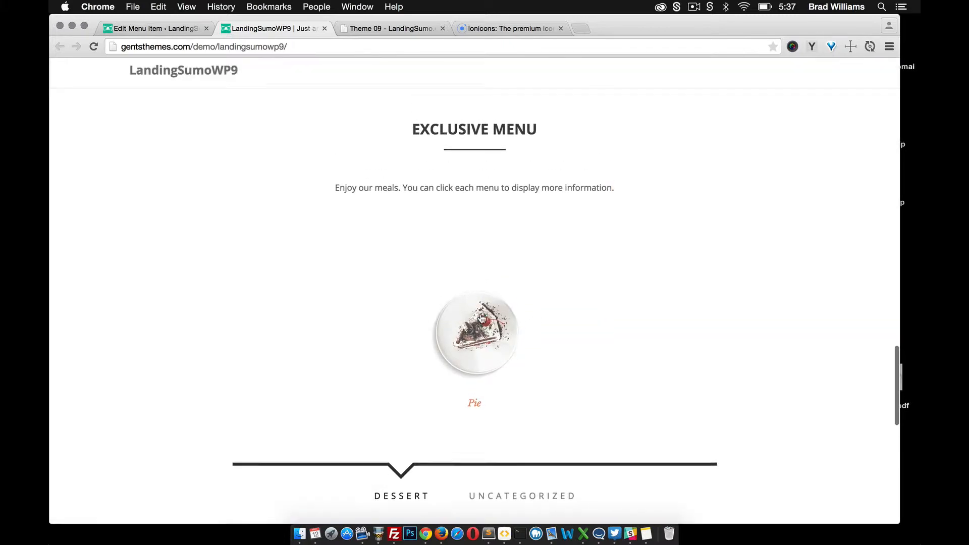
pyautogui.scroll(-2, 493, 426)
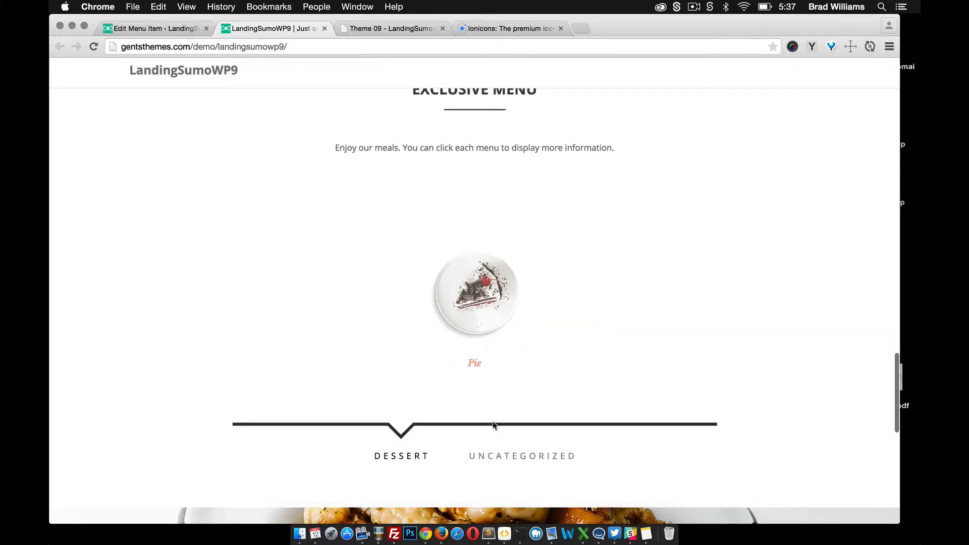
pyautogui.click(515, 457)
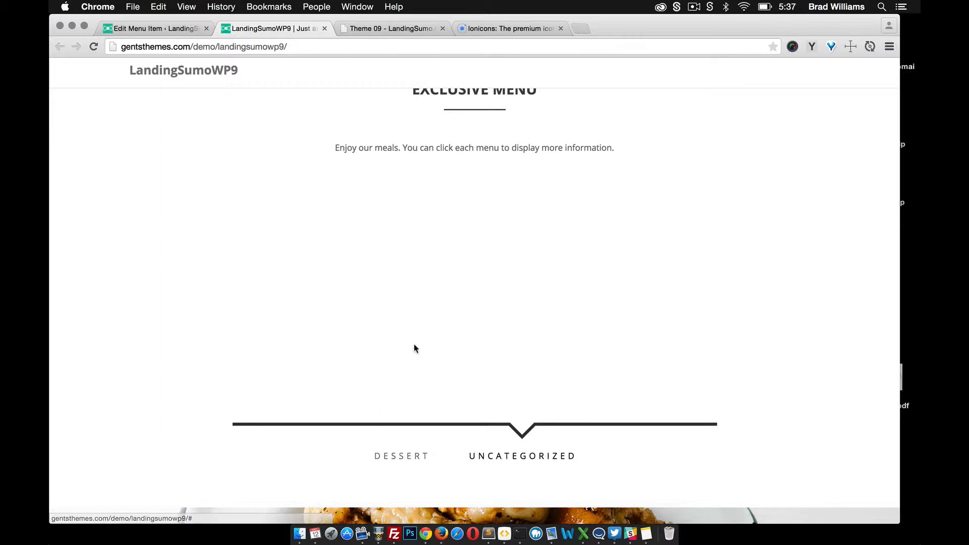
pyautogui.scroll(1, 413, 353)
pyautogui.scroll(1, 380, 316)
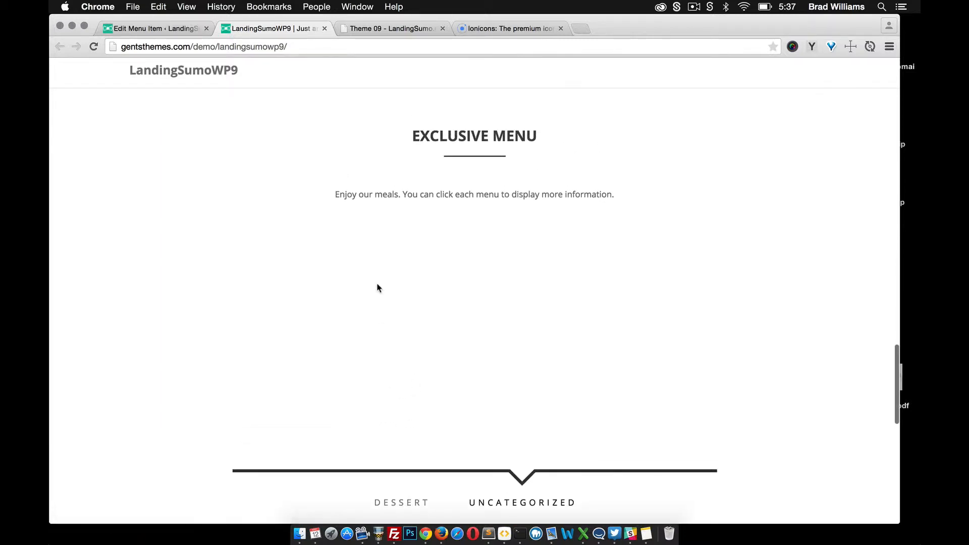
# In the WordPress admin, rename the menu items' Uncategorized category to "Meat" with the slug "meat".
pyautogui.click(168, 30)
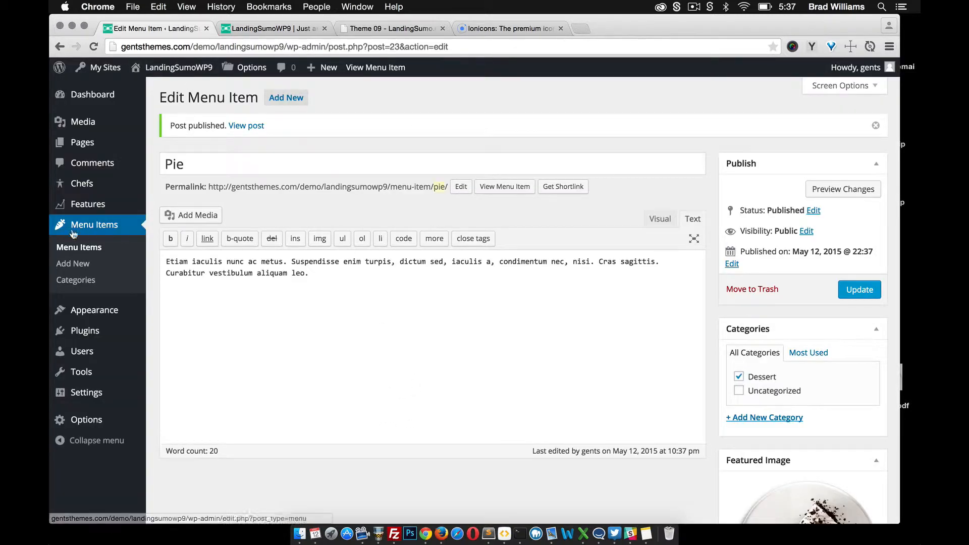
pyautogui.click(77, 281)
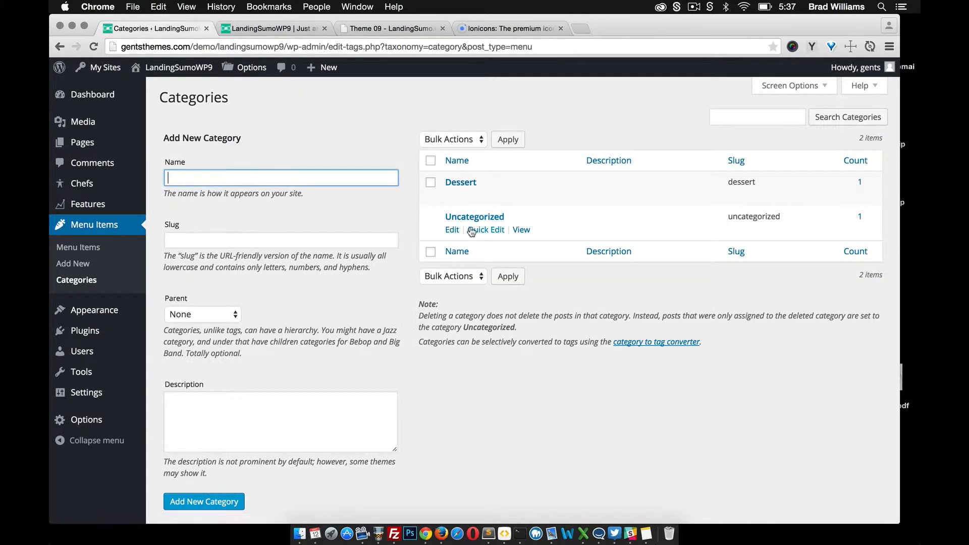
pyautogui.click(477, 230)
pyautogui.moveTo(530, 237); pyautogui.dragTo(459, 237)
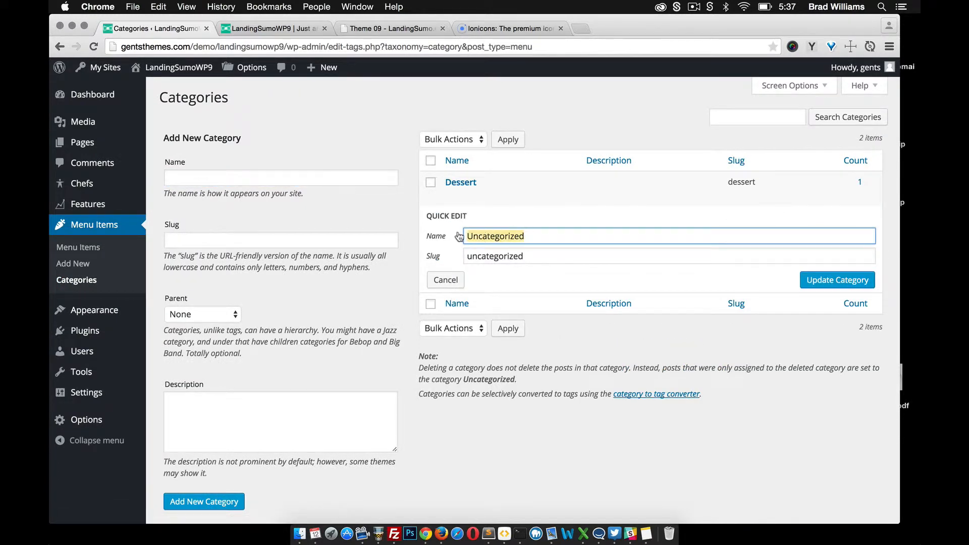
pyautogui.write('Meat')
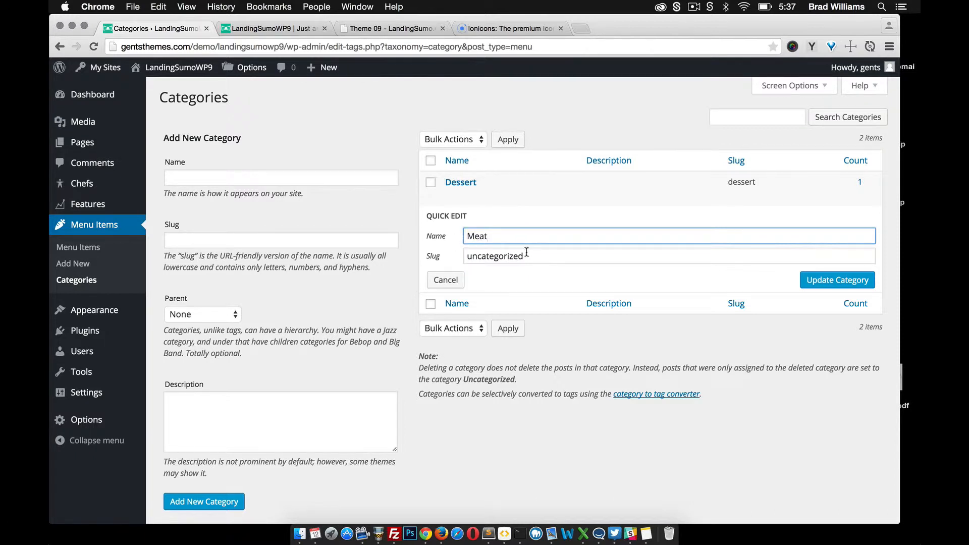
pyautogui.moveTo(526, 253); pyautogui.dragTo(422, 254)
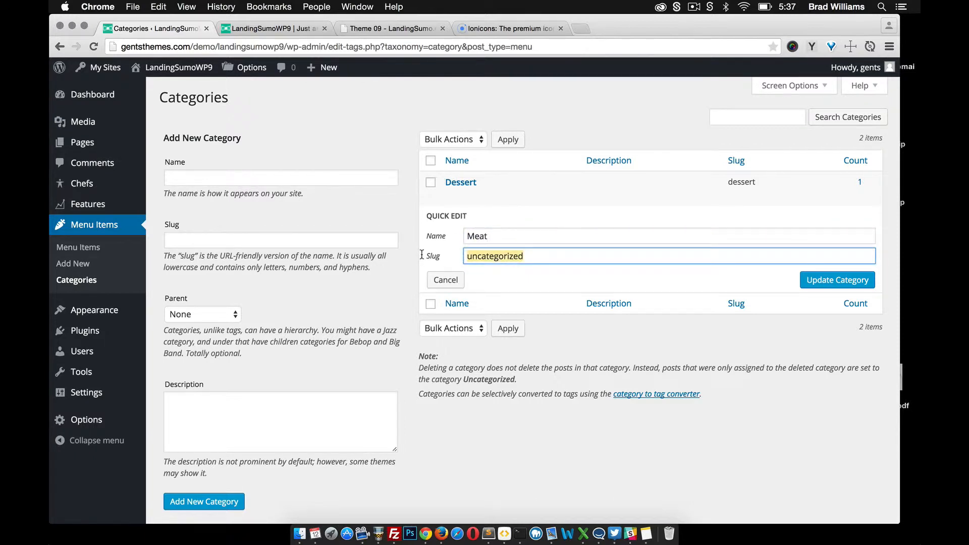
pyautogui.write('meat')
pyautogui.click(826, 277)
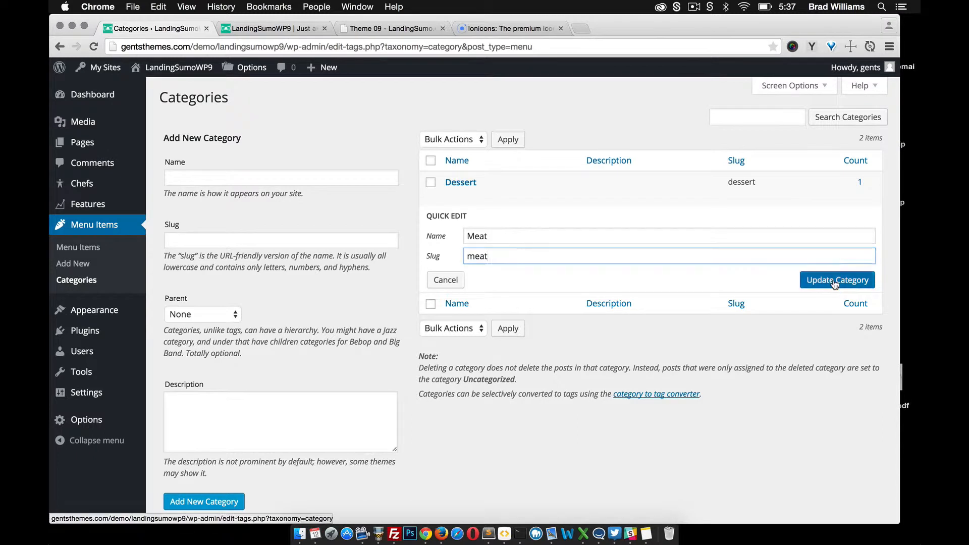
# Start a new menu item and set the grilled steak picture 5.png from the Media Library as its featured image.
pyautogui.click(80, 263)
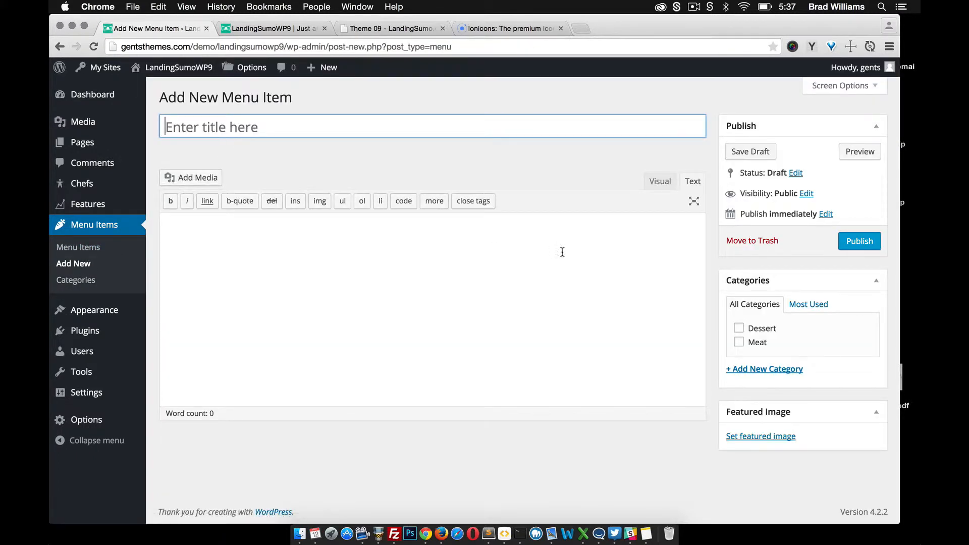
pyautogui.click(766, 442)
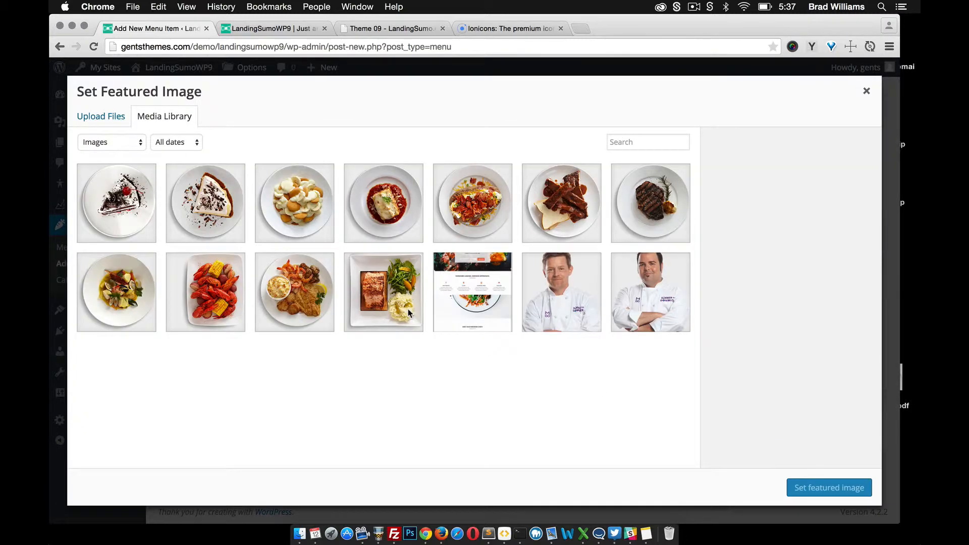
pyautogui.click(648, 210)
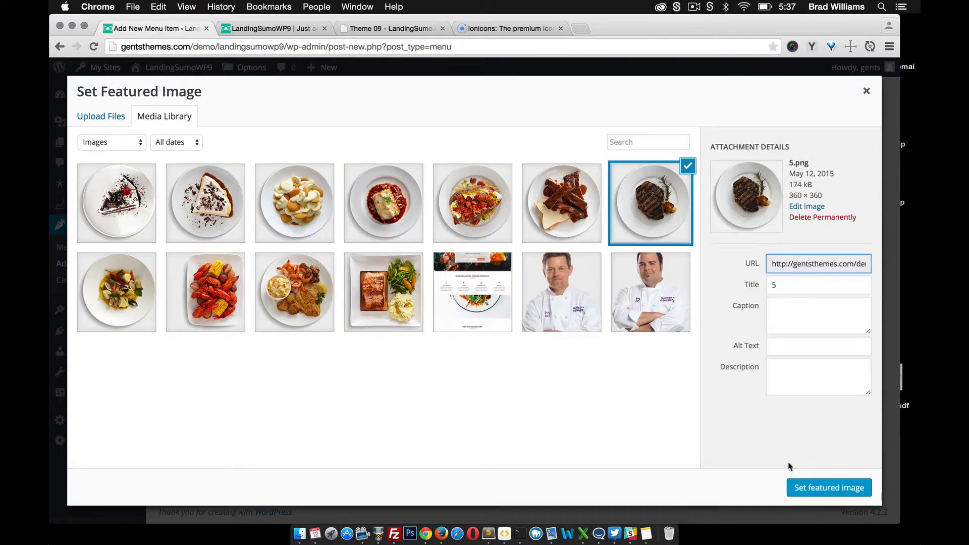
pyautogui.click(830, 487)
# Title the menu item "Steak", fill its description with two generated placeholder paragraphs and publish it in the Meat category.
pyautogui.click(246, 129)
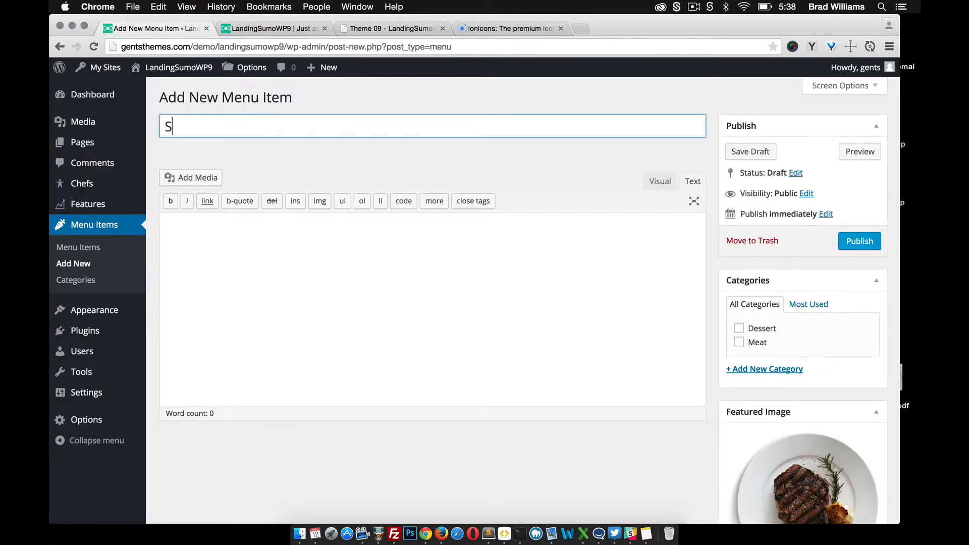
pyautogui.click(269, 273)
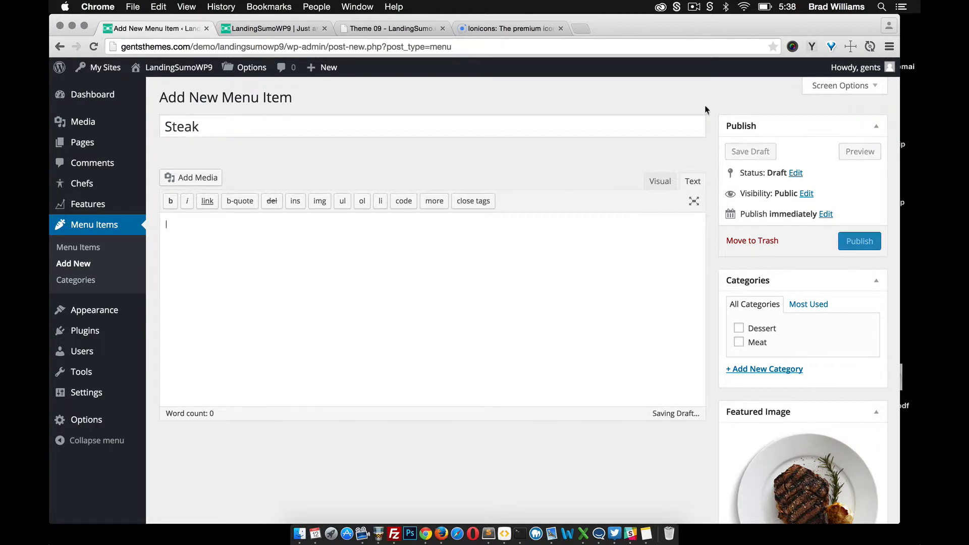
pyautogui.click(812, 46)
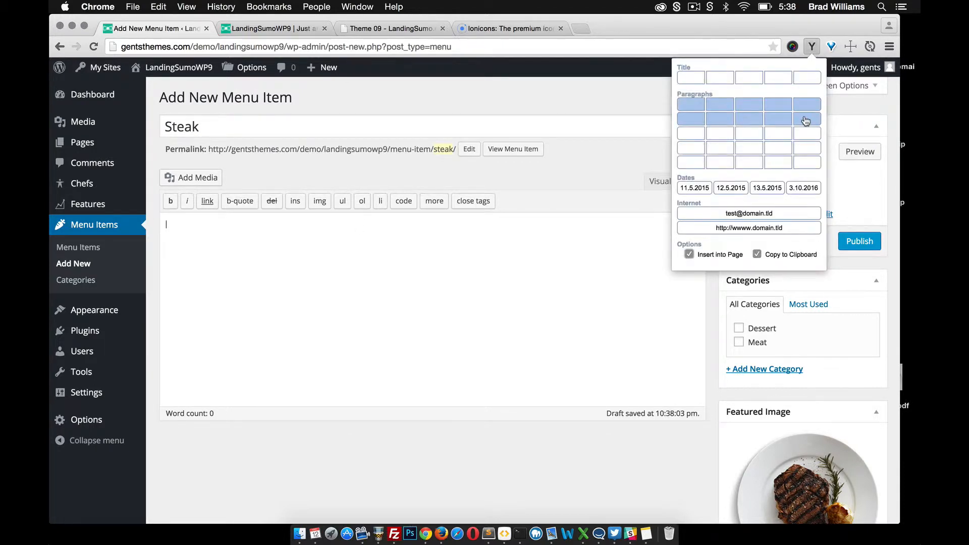
pyautogui.click(806, 120)
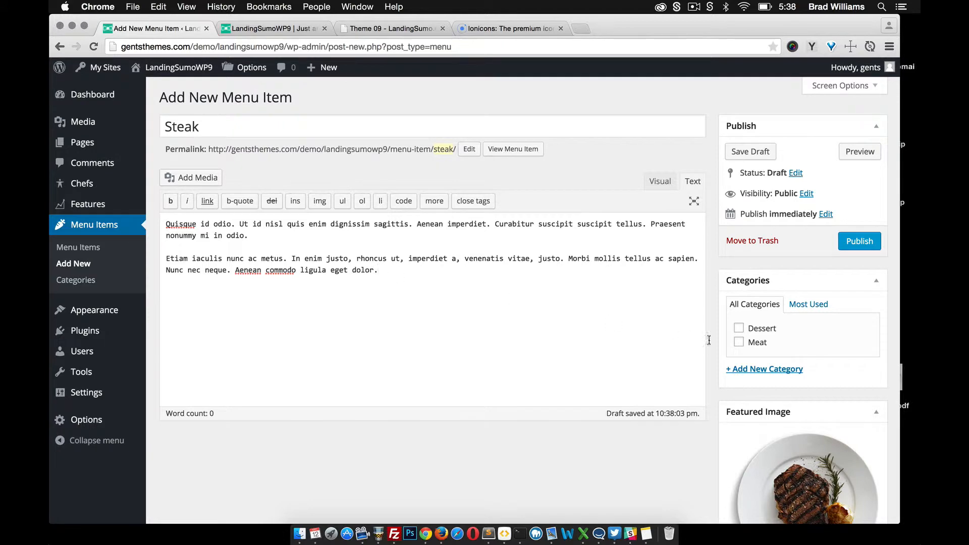
pyautogui.click(858, 241)
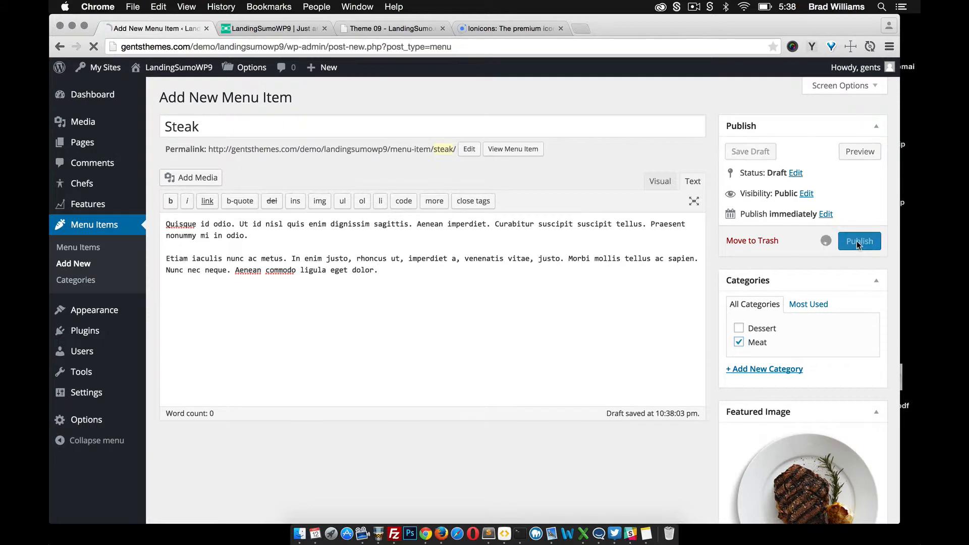
# Reload the live homepage, compare the Dessert and Meat categories of the "Exclusive Menu" and view the Steak item's description.
pyautogui.click(258, 29)
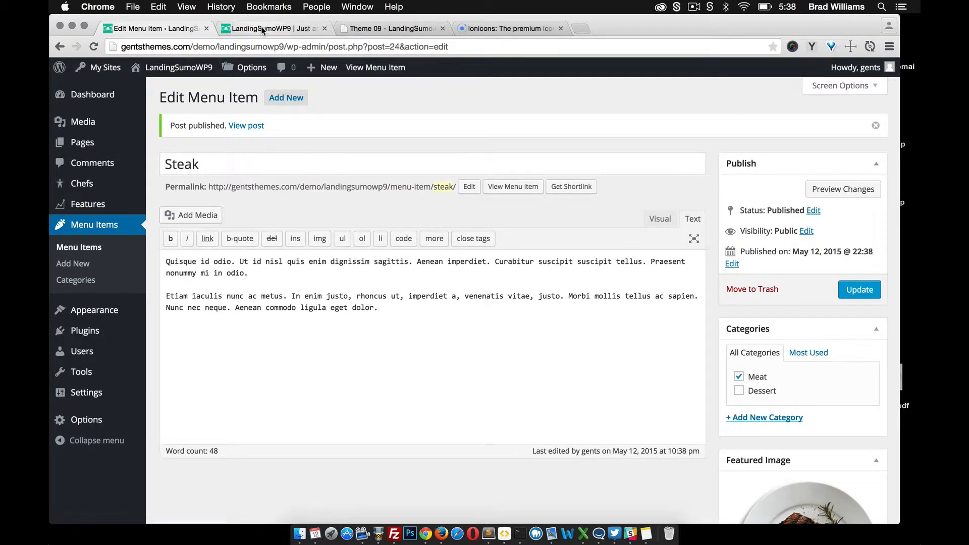
pyautogui.click(95, 46)
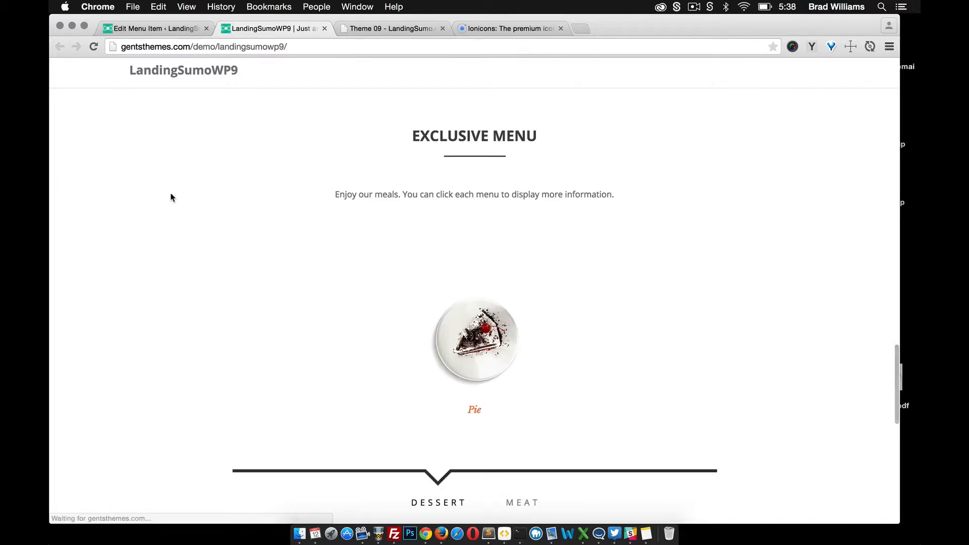
pyautogui.scroll(-3, 190, 243)
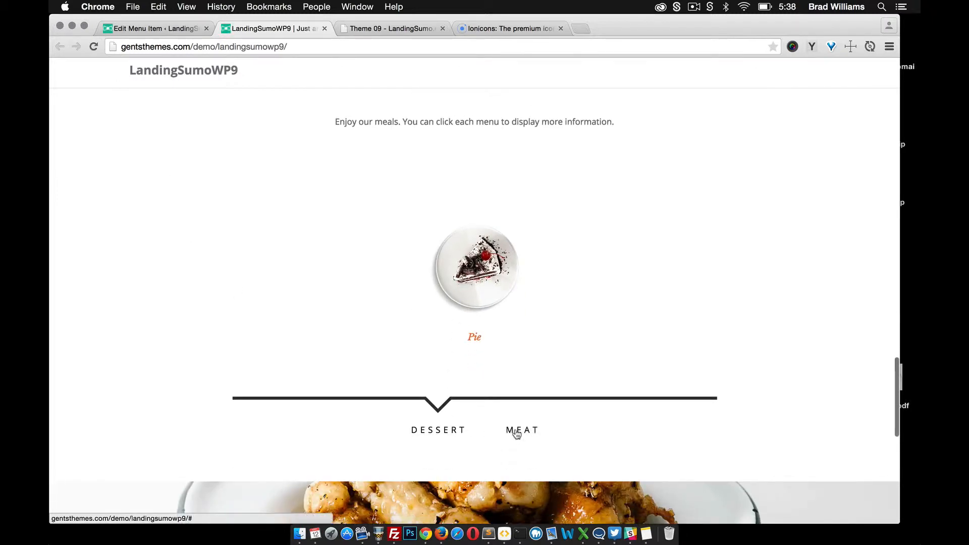
pyautogui.click(516, 432)
pyautogui.click(437, 429)
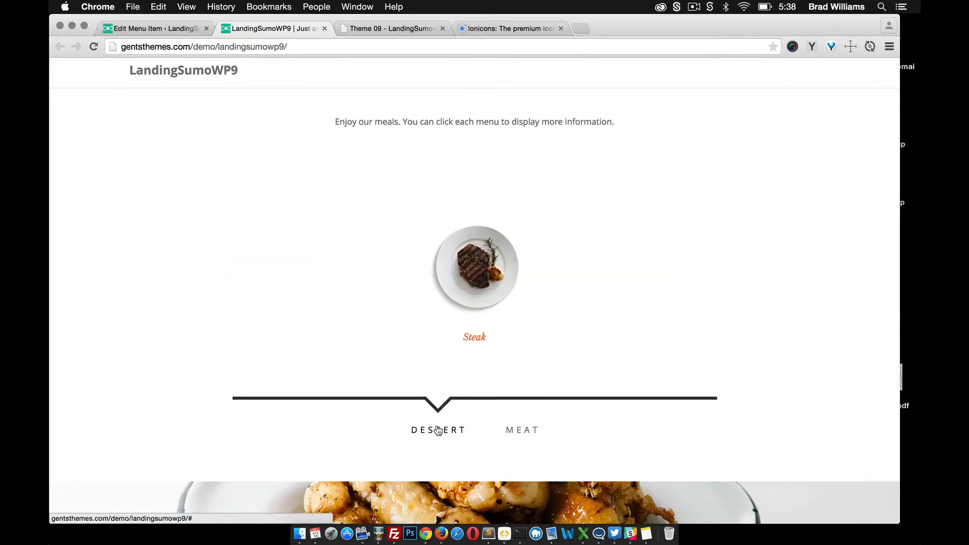
pyautogui.click(527, 437)
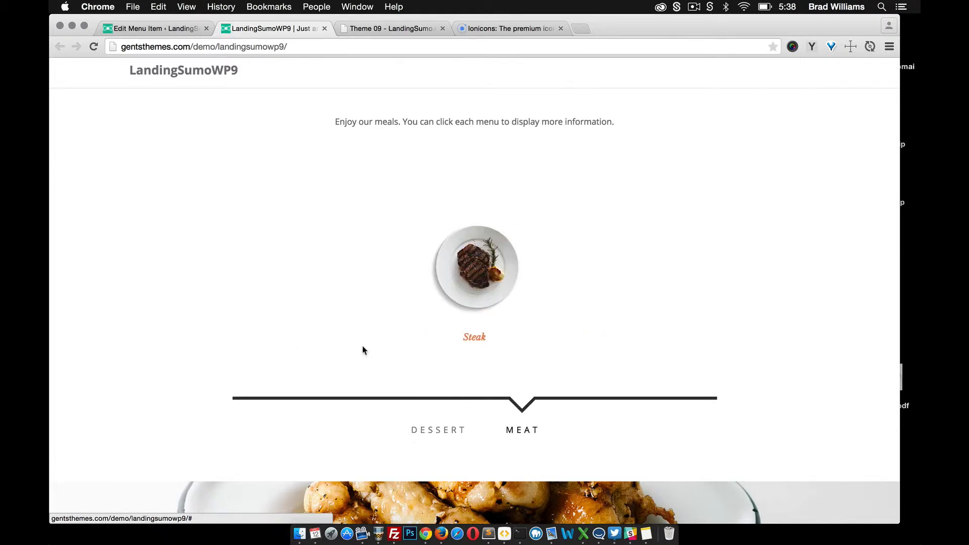
pyautogui.scroll(2, 363, 346)
pyautogui.click(427, 457)
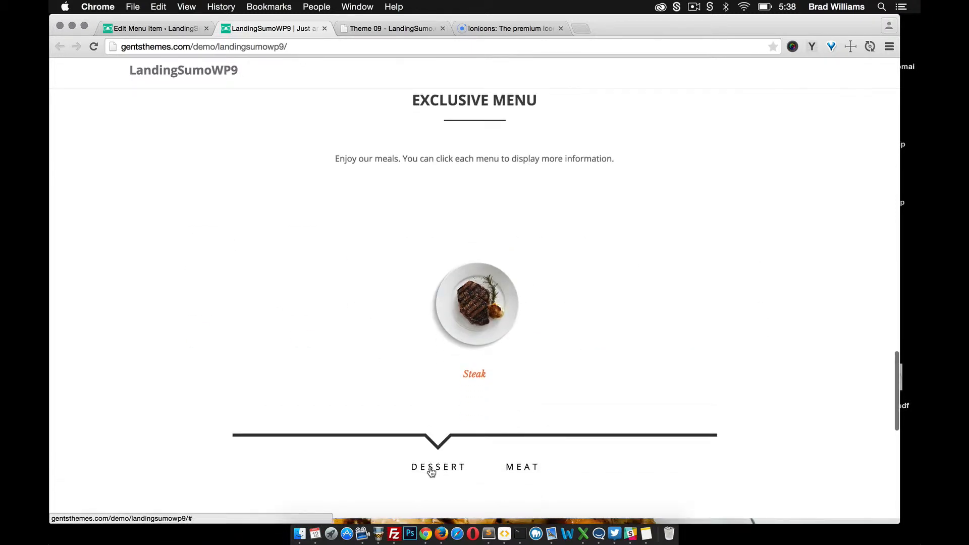
pyautogui.click(511, 465)
pyautogui.click(467, 316)
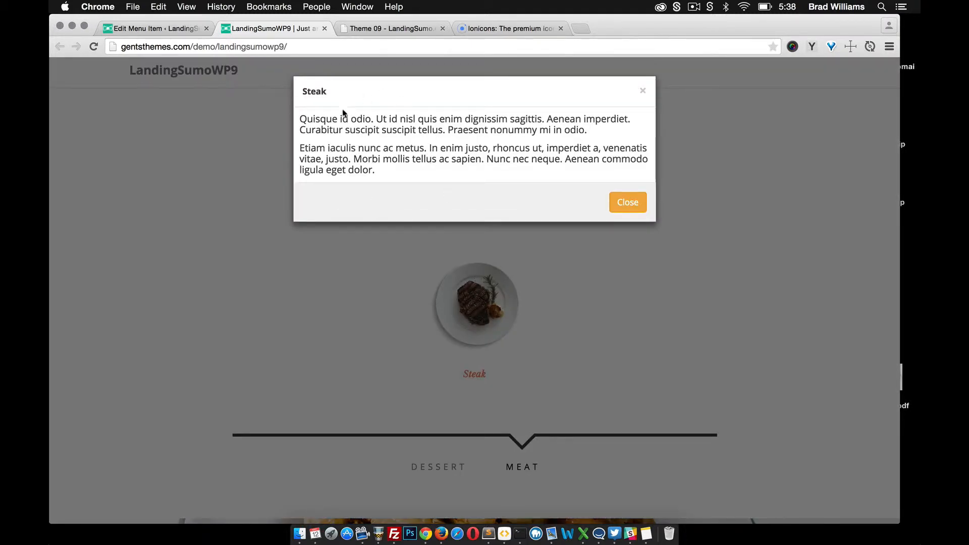
pyautogui.click(628, 202)
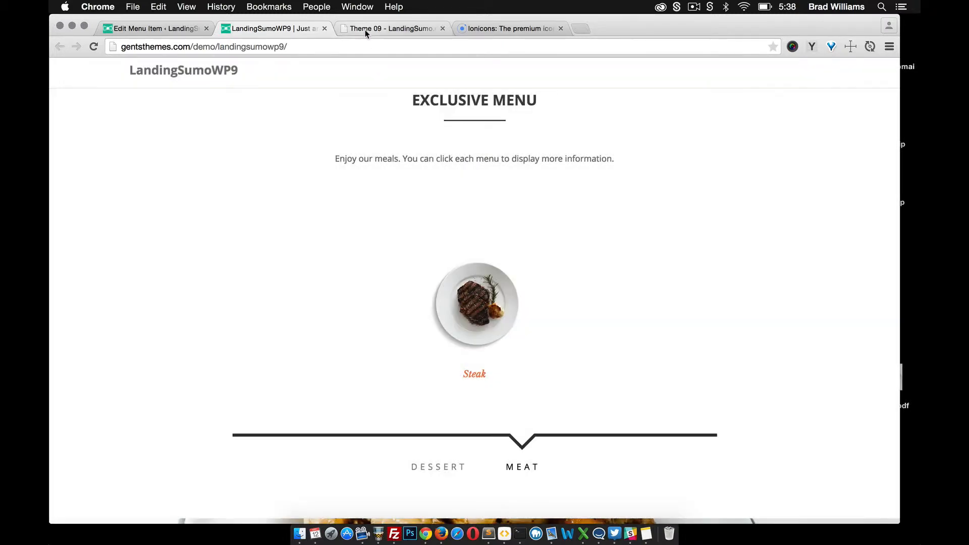
# Insert the "Crispy Honey Garlic Soy Wings" picture from the Media Library above the Steak item's description text and update the item.
pyautogui.click(152, 28)
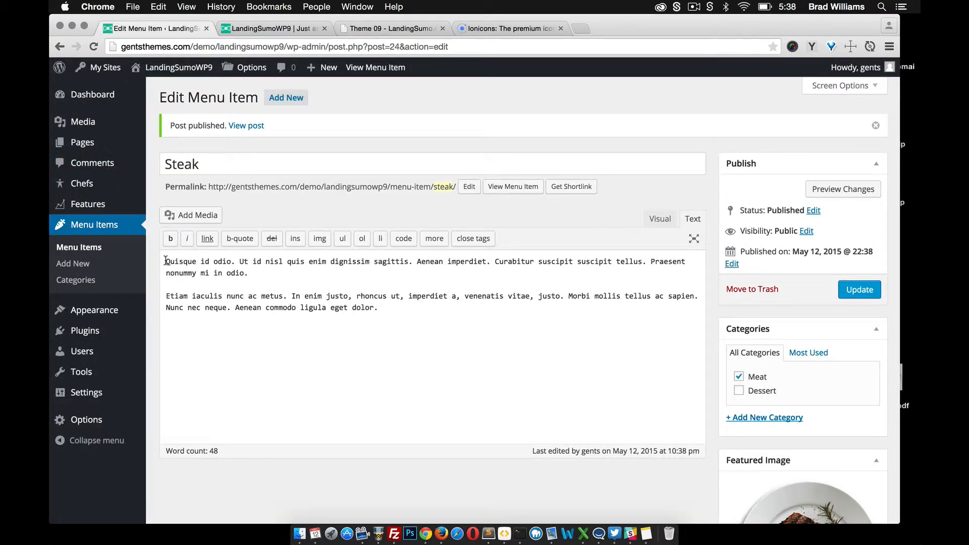
pyautogui.click(660, 218)
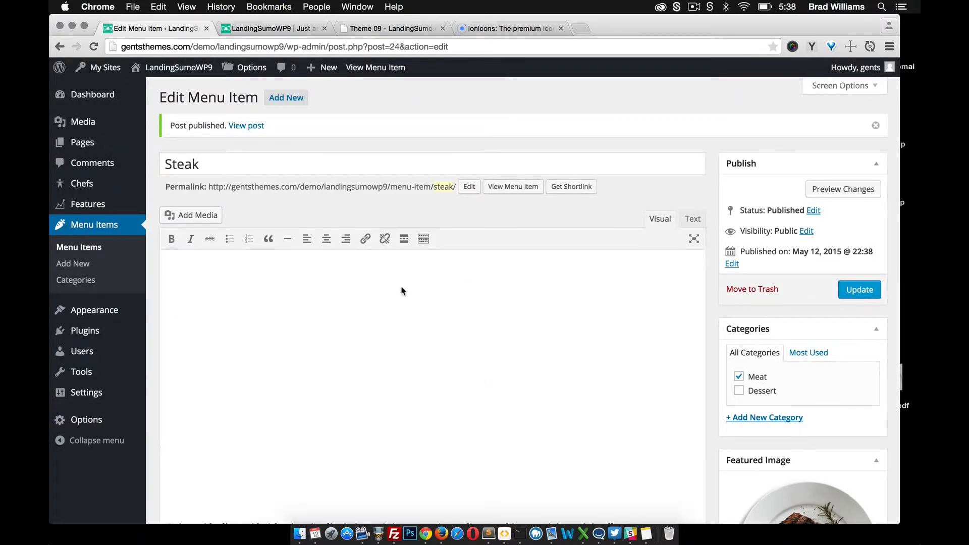
pyautogui.click(167, 275)
pyautogui.press('Return')
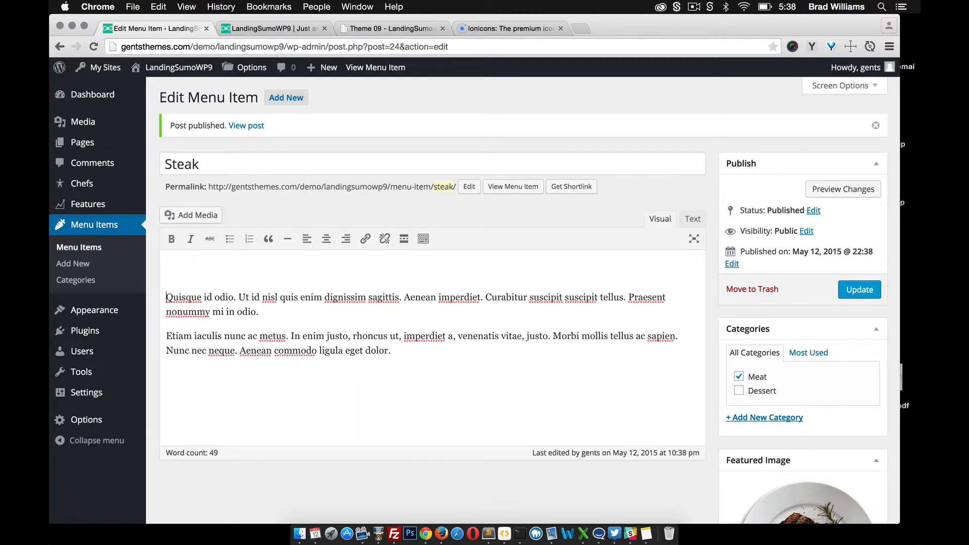
pyautogui.click(191, 214)
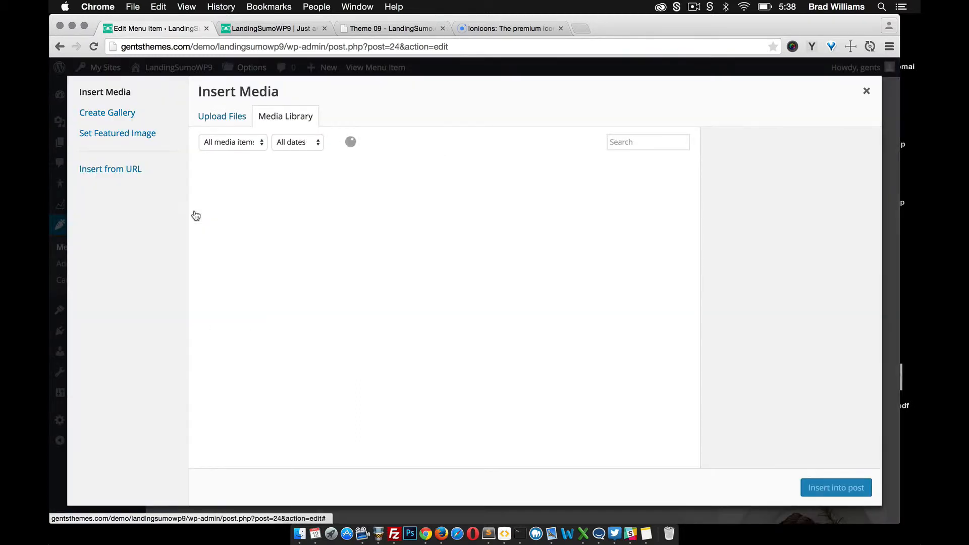
pyautogui.click(836, 487)
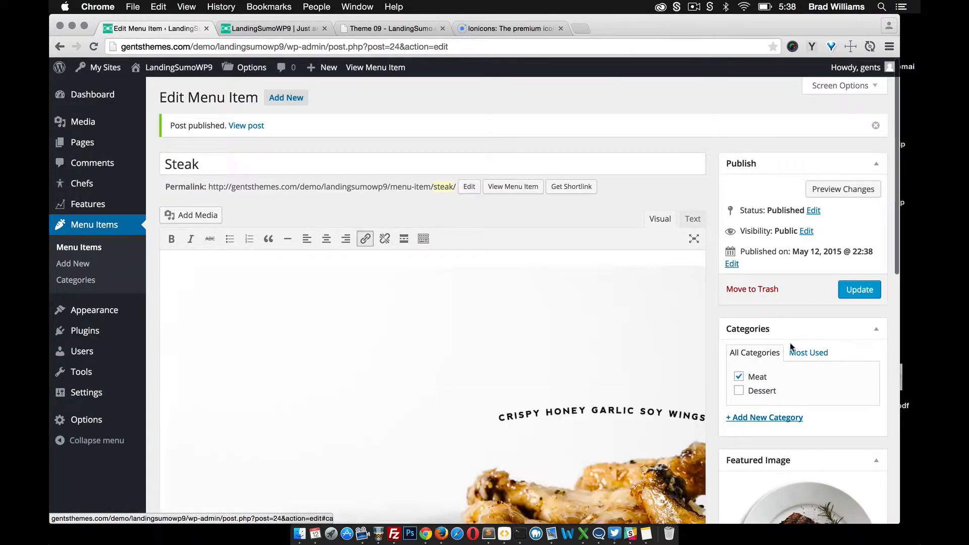
pyautogui.click(853, 300)
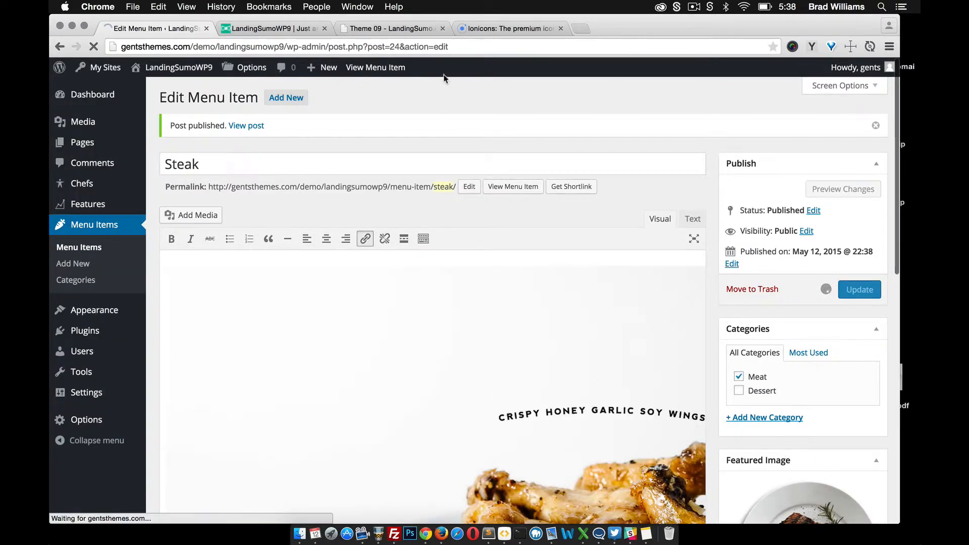
# Reload the live homepage and open the Steak item's description in the Meat category to examine the inserted picture.
pyautogui.click(275, 29)
pyautogui.click(94, 46)
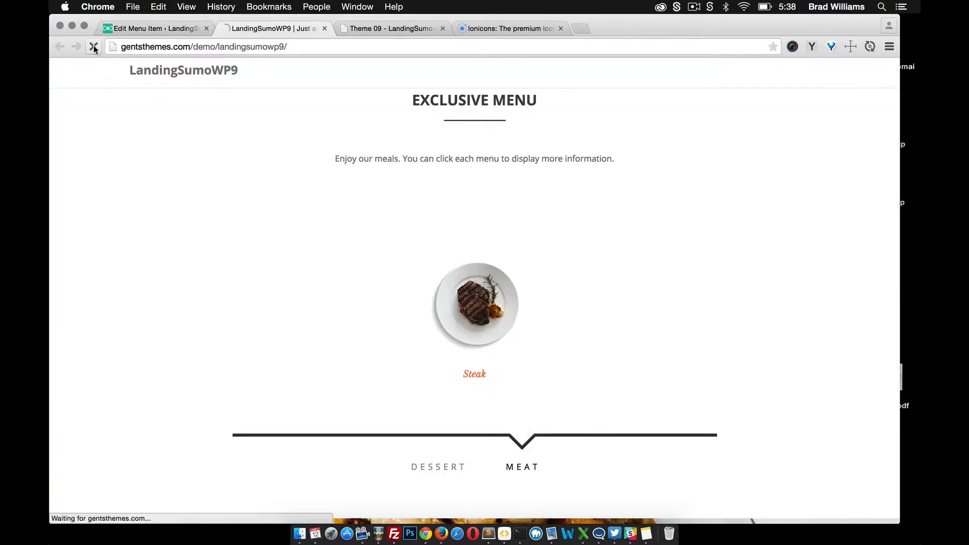
pyautogui.click(516, 467)
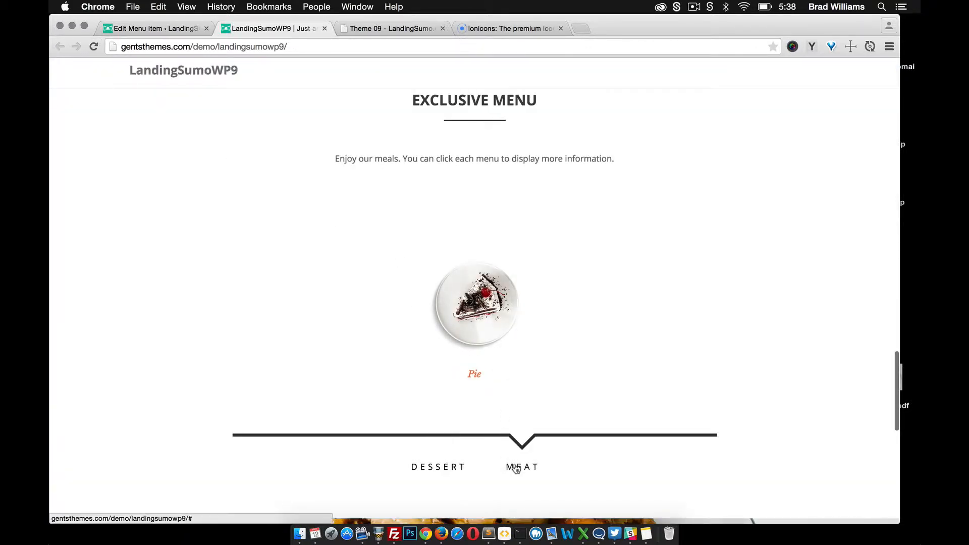
pyautogui.click(454, 301)
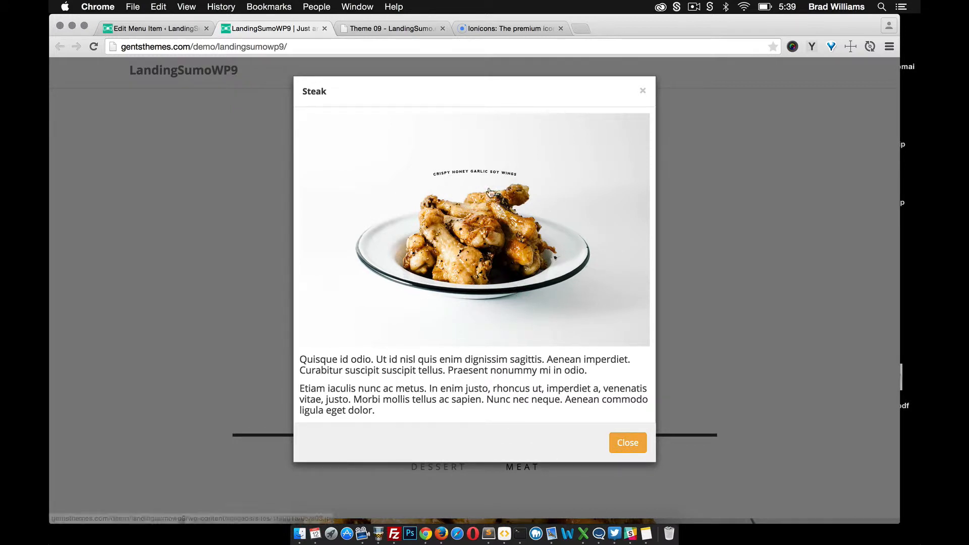
# Close the Steak description and compare the live homepage's Dessert category with the Meat and Desserts categories of the Theme 09 demo.
pyautogui.click(627, 443)
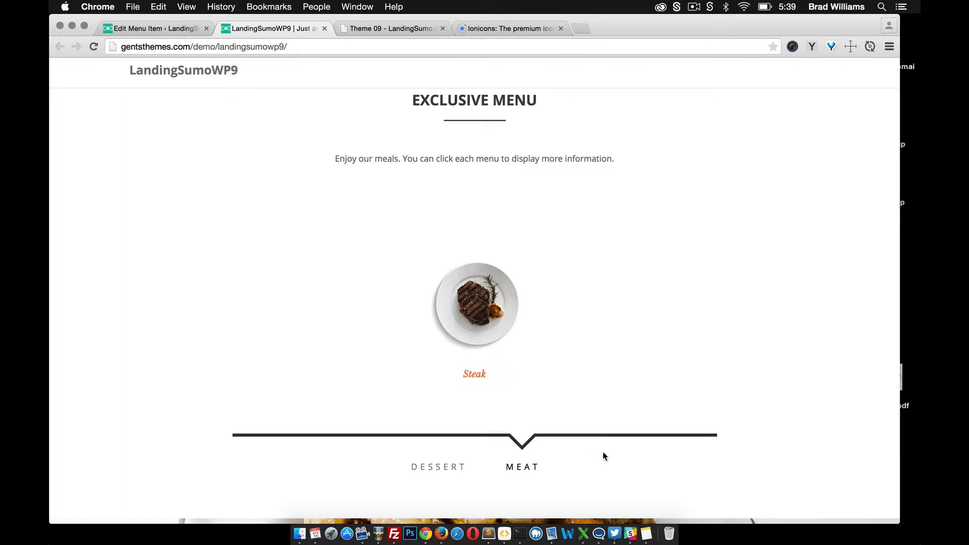
pyautogui.click(431, 463)
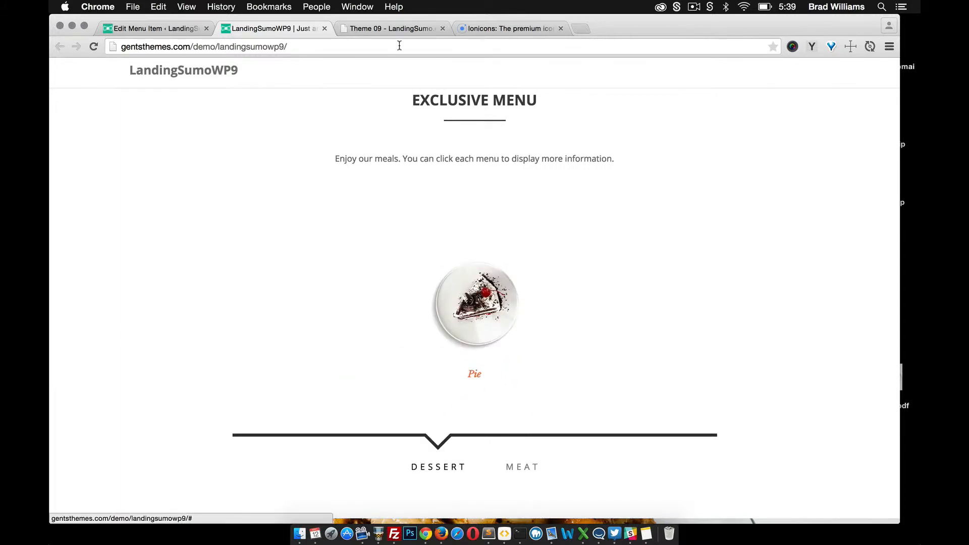
pyautogui.click(398, 29)
pyautogui.scroll(-10, 419, 216)
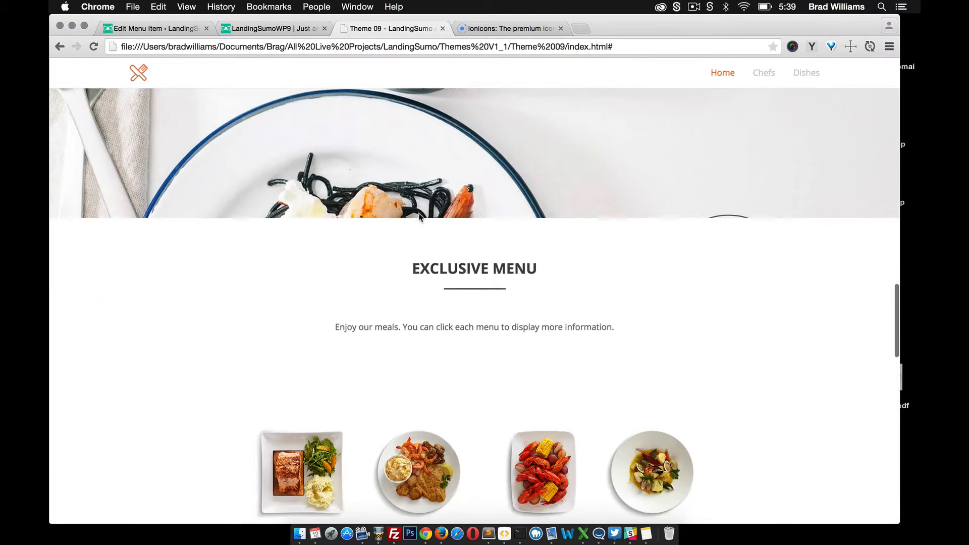
pyautogui.scroll(-5, 419, 217)
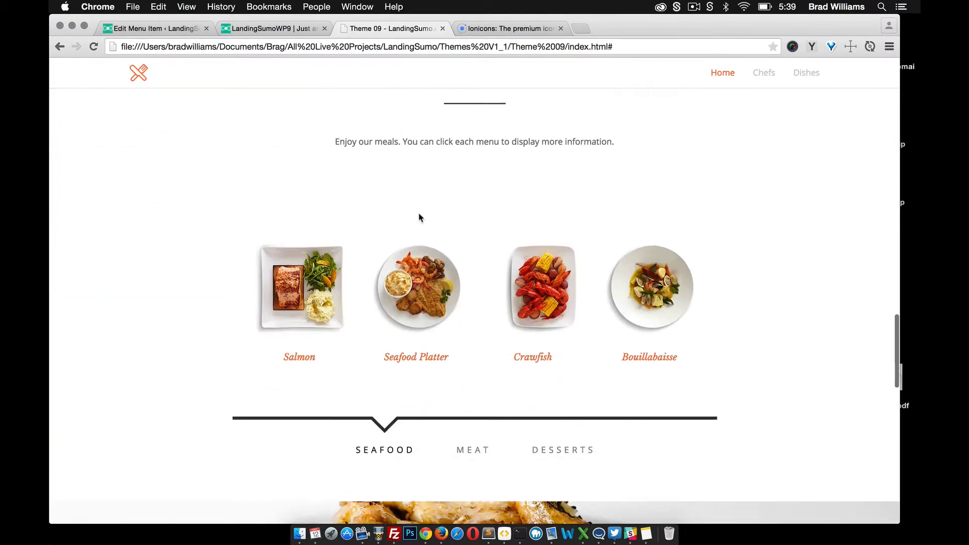
pyautogui.click(464, 447)
pyautogui.click(545, 447)
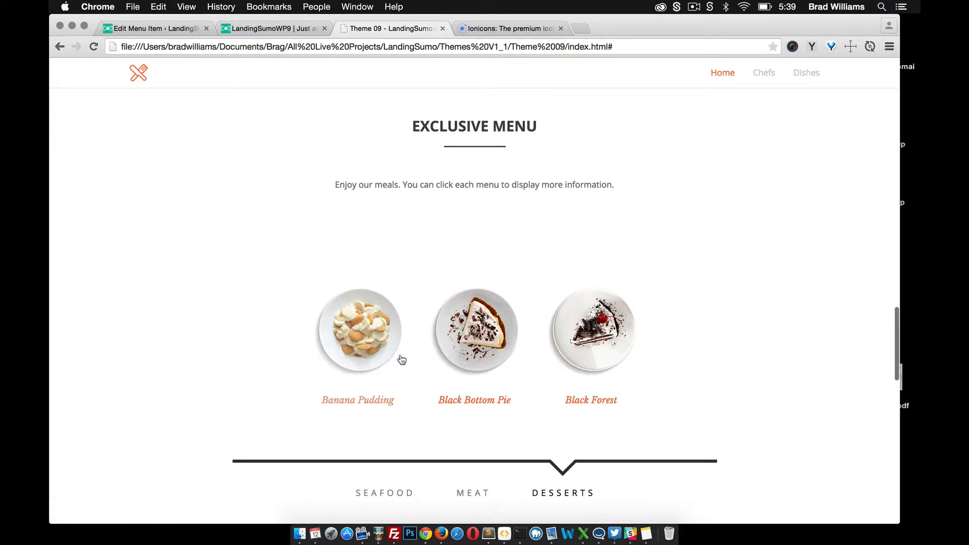
pyautogui.scroll(2, 326, 180)
pyautogui.click(256, 31)
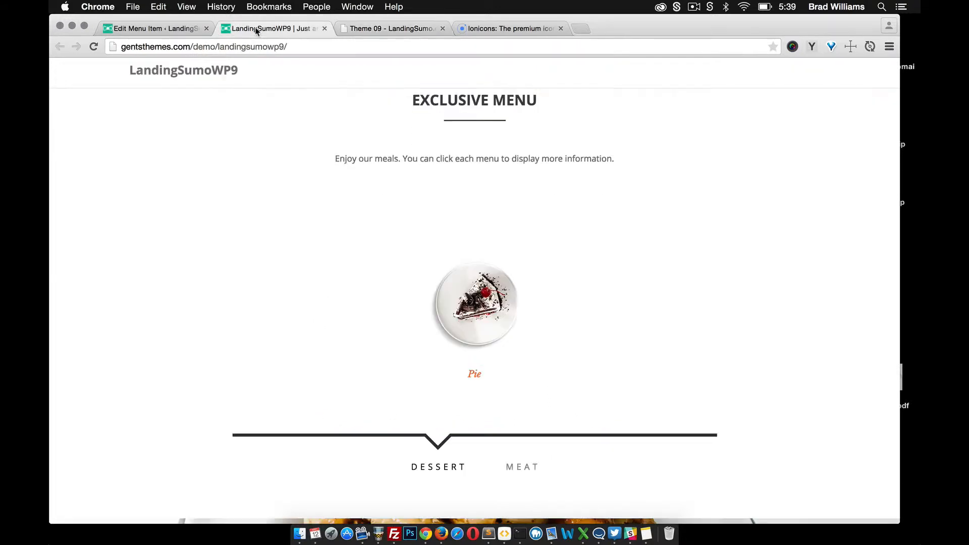
# Open the theme's Layout options and review the Layout Manager section order and the header HTML fields down to "Menu Items".
pyautogui.click(174, 28)
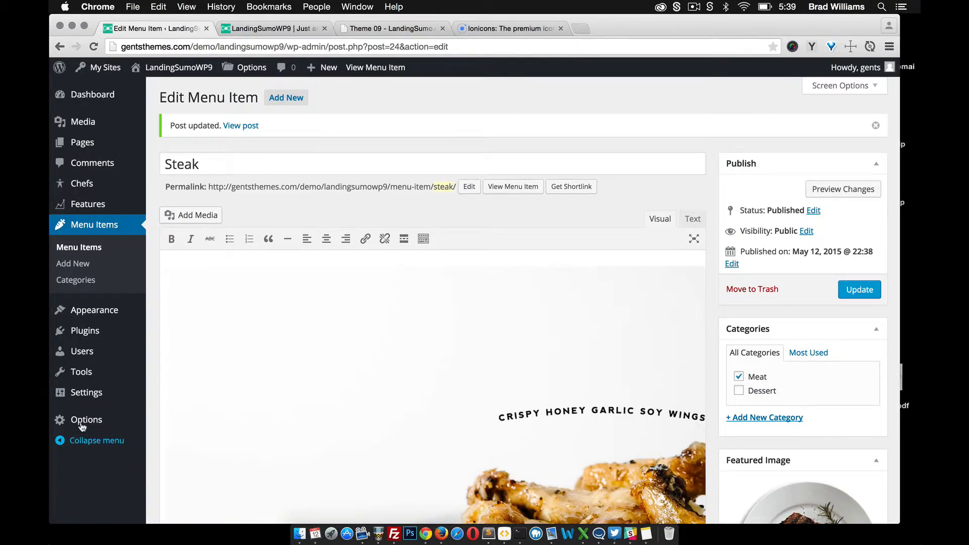
pyautogui.moveTo(88, 418)
pyautogui.click(197, 444)
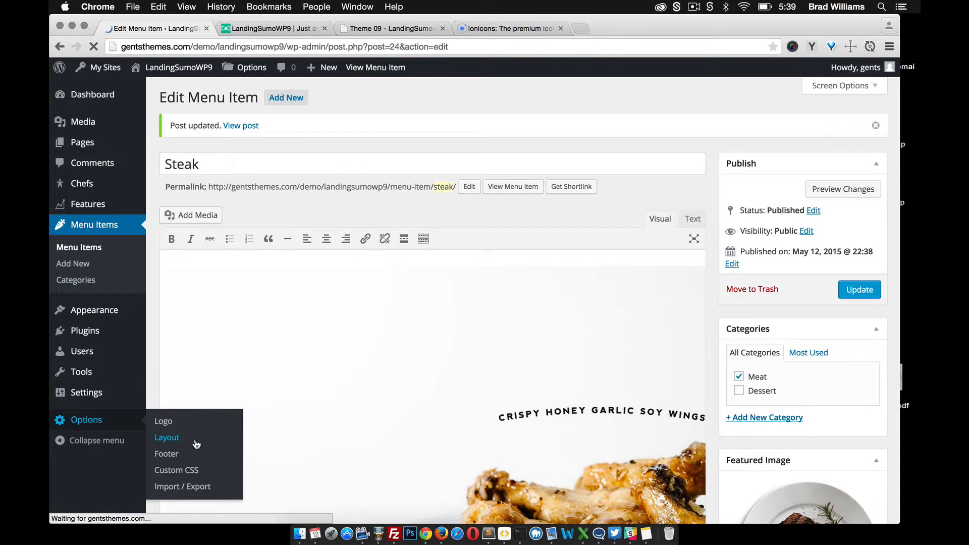
pyautogui.scroll(-7, 338, 405)
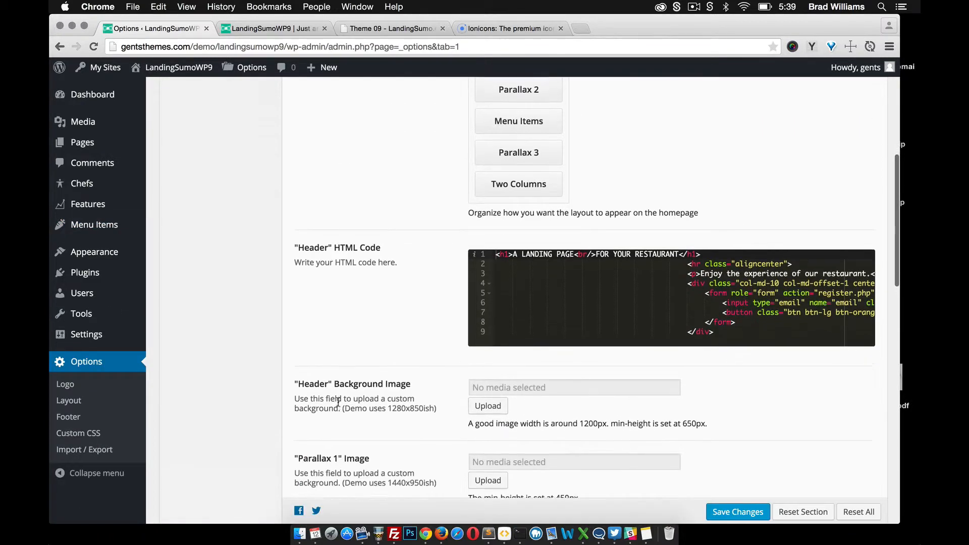
pyautogui.scroll(-10, 338, 403)
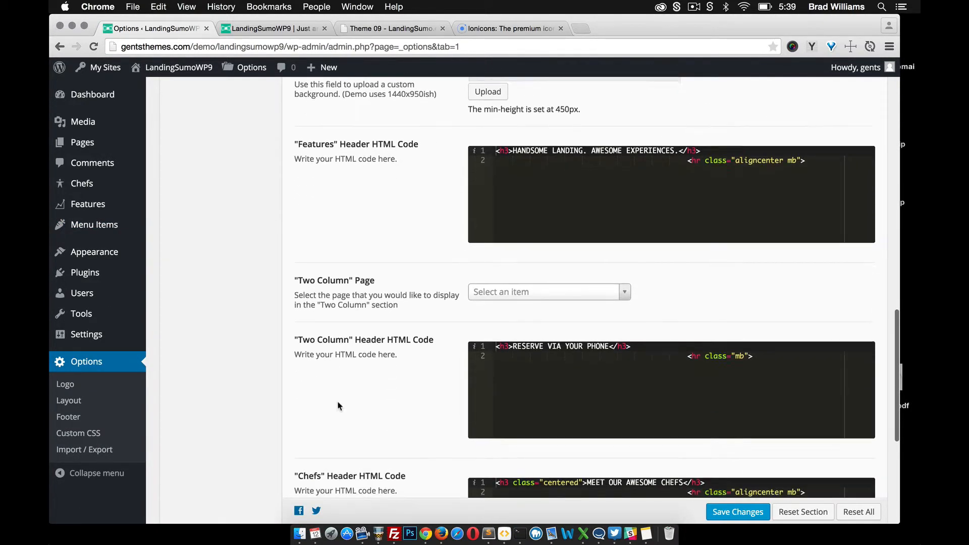
pyautogui.scroll(-7, 338, 404)
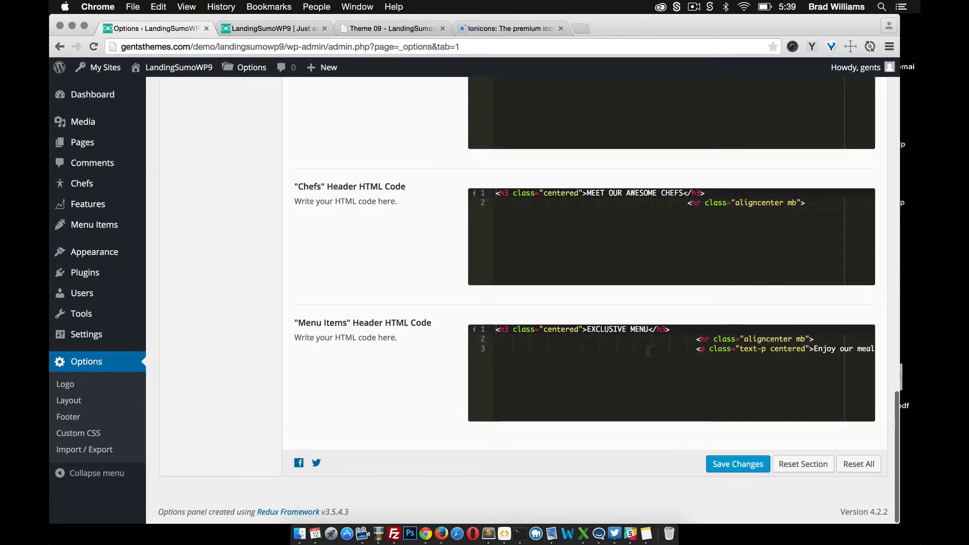
pyautogui.hscroll(3, 696, 363)
pyautogui.hscroll(-3, 518, 372)
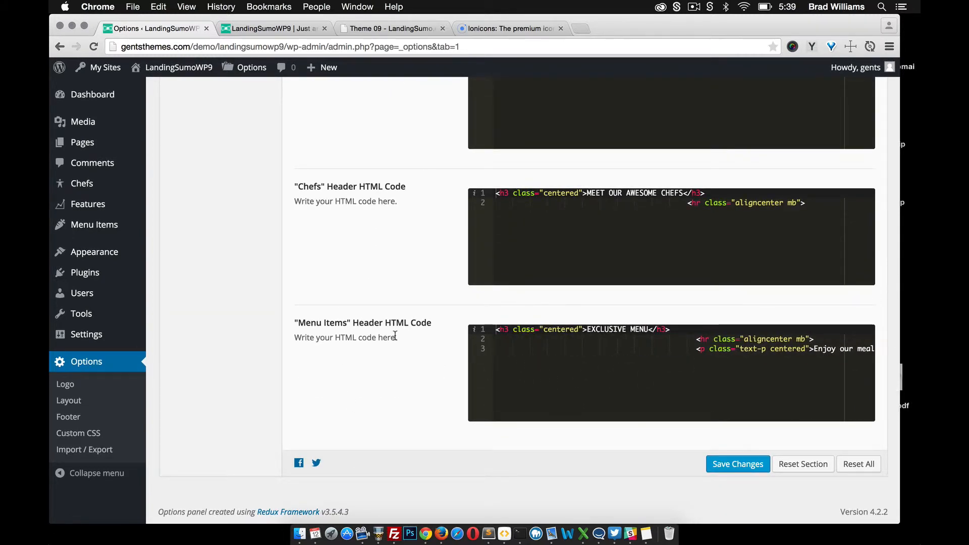
pyautogui.scroll(15, 395, 336)
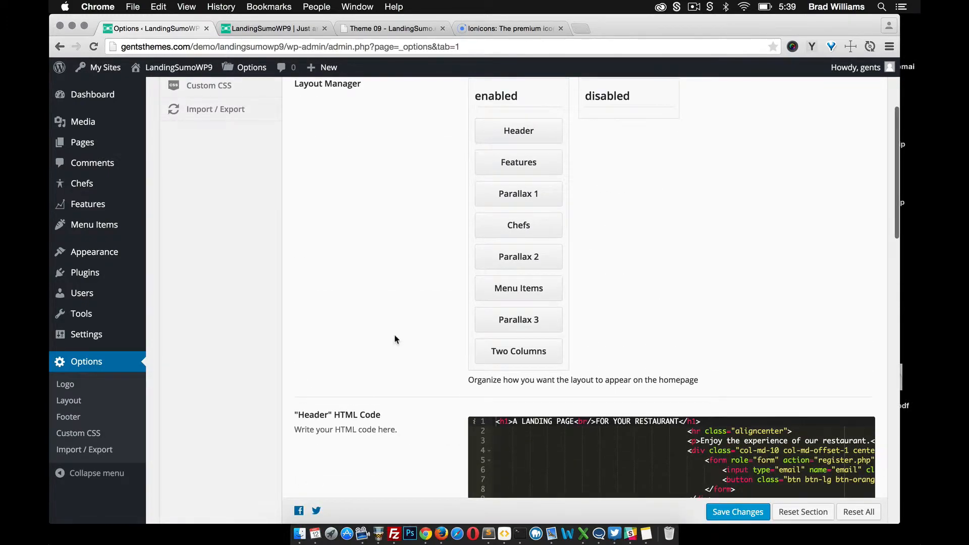
pyautogui.scroll(1, 395, 339)
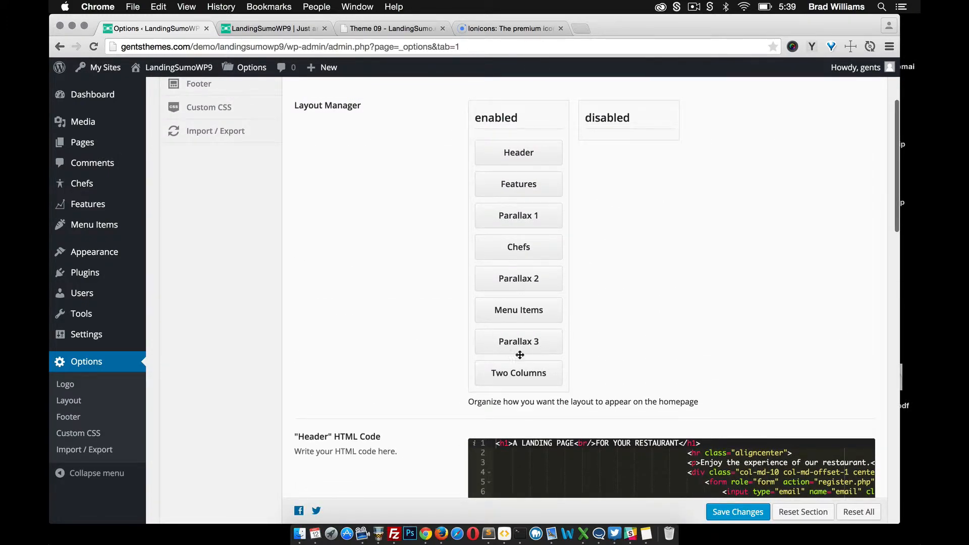
# View the live homepage's sections below the "Exclusive Menu", from the chicken wings parallax image to the newsletter signup.
pyautogui.click(293, 28)
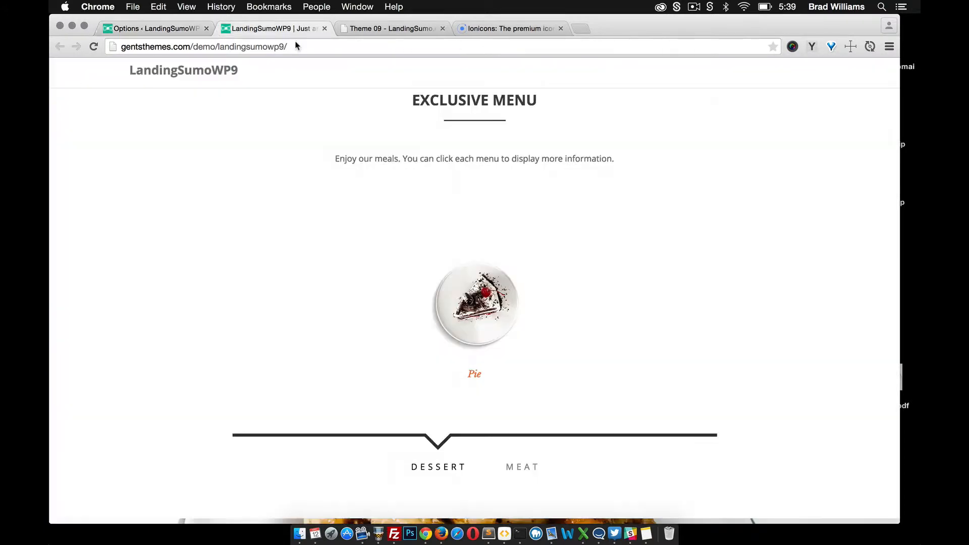
pyautogui.scroll(-8, 347, 204)
pyautogui.scroll(-3, 349, 207)
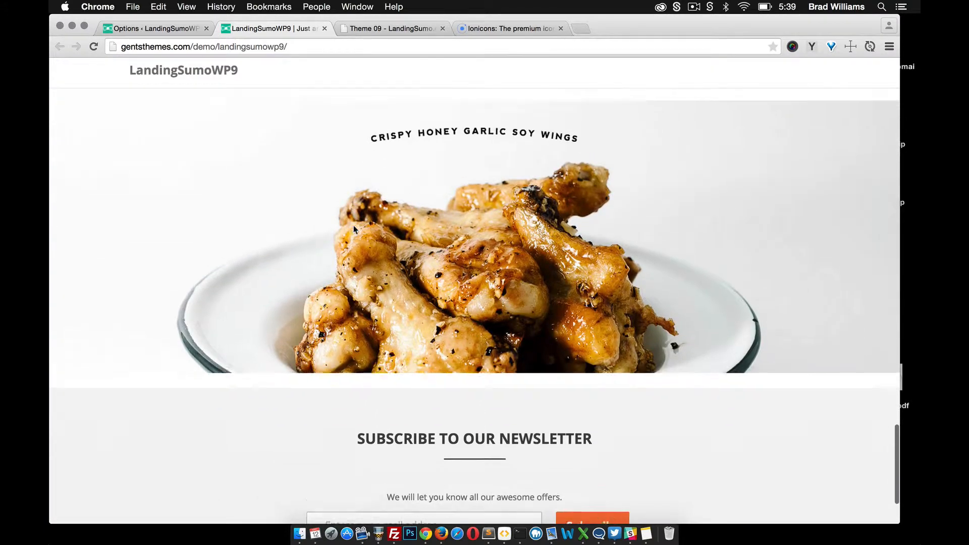
pyautogui.scroll(2, 354, 225)
pyautogui.scroll(1, 354, 225)
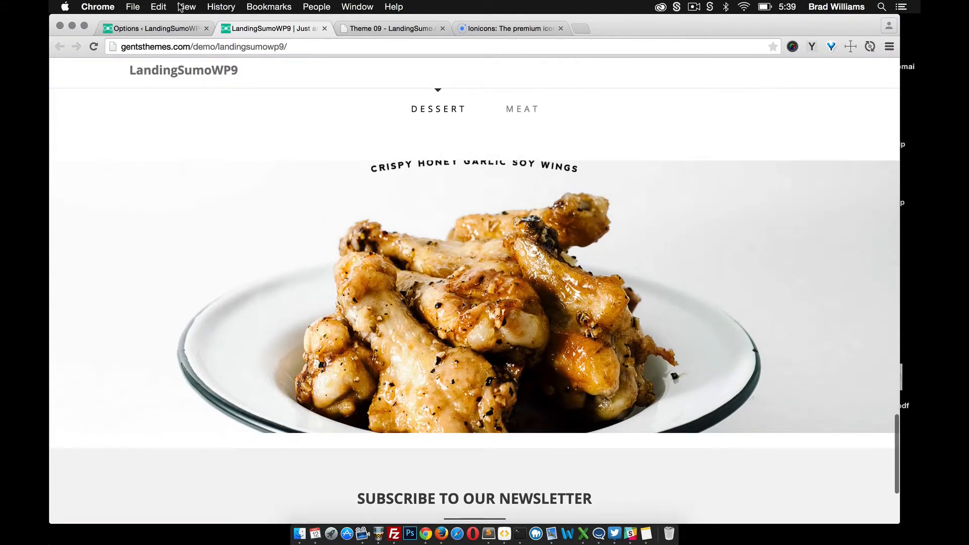
# Return to the Layout options, review the parallax image fields and check which pages the "Two Column" Page setting offers.
pyautogui.click(159, 29)
pyautogui.scroll(2, 356, 274)
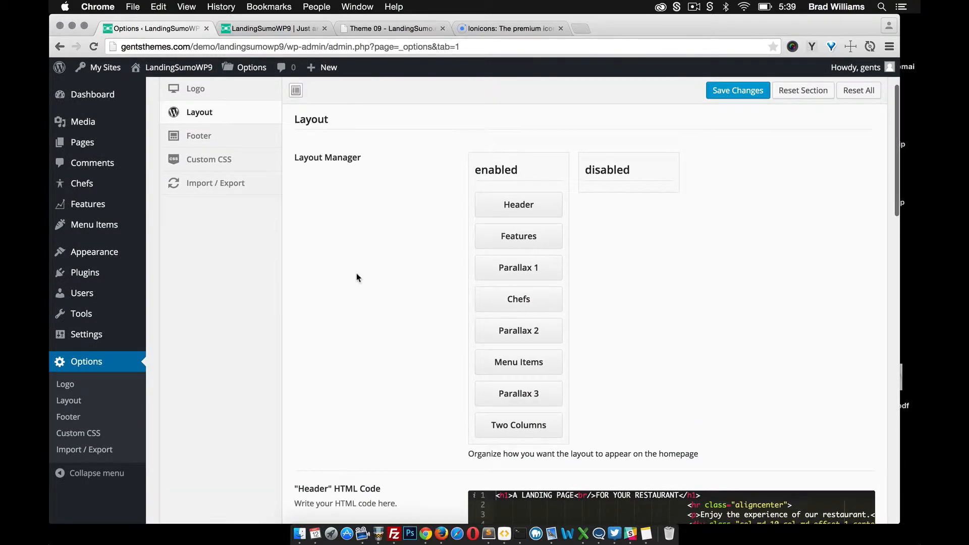
pyautogui.scroll(-5, 356, 273)
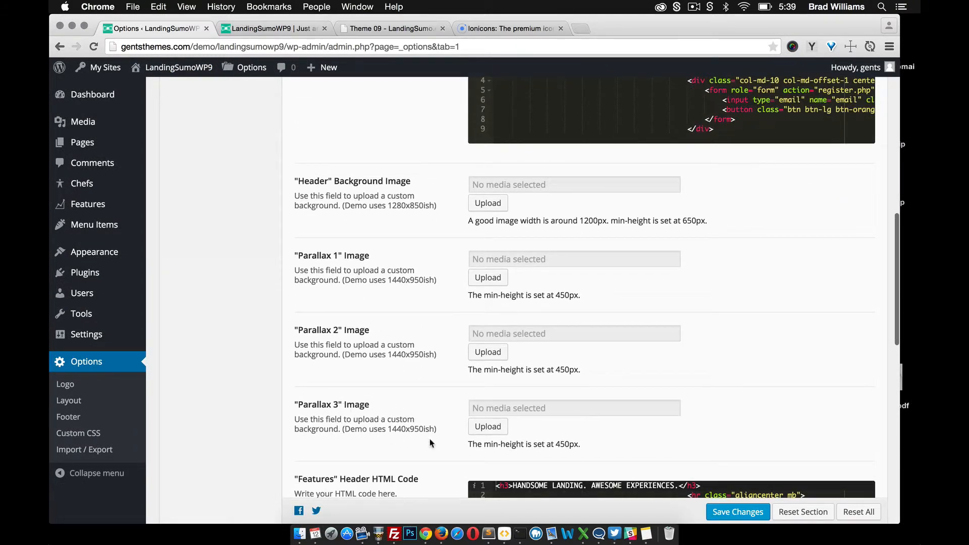
pyautogui.scroll(7, 444, 437)
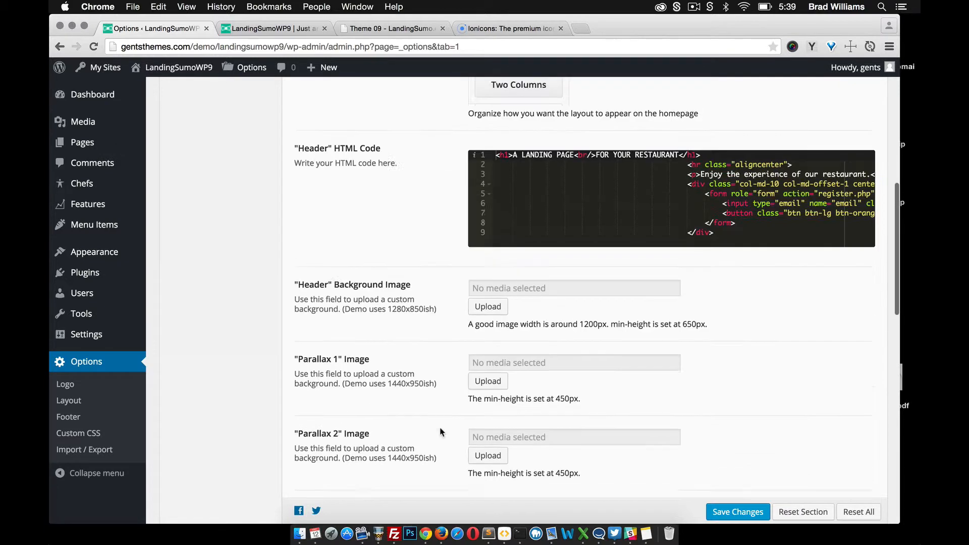
pyautogui.scroll(2, 407, 325)
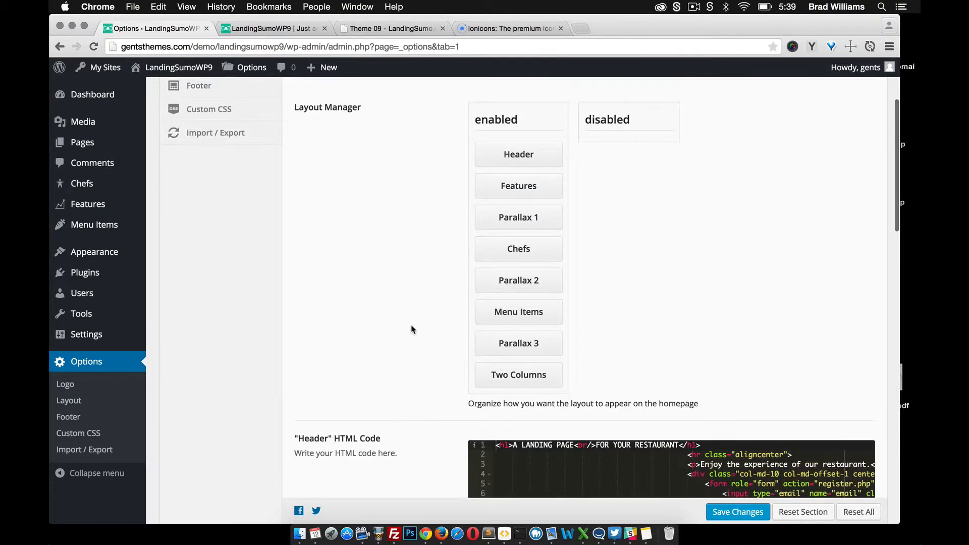
pyautogui.scroll(-10, 425, 378)
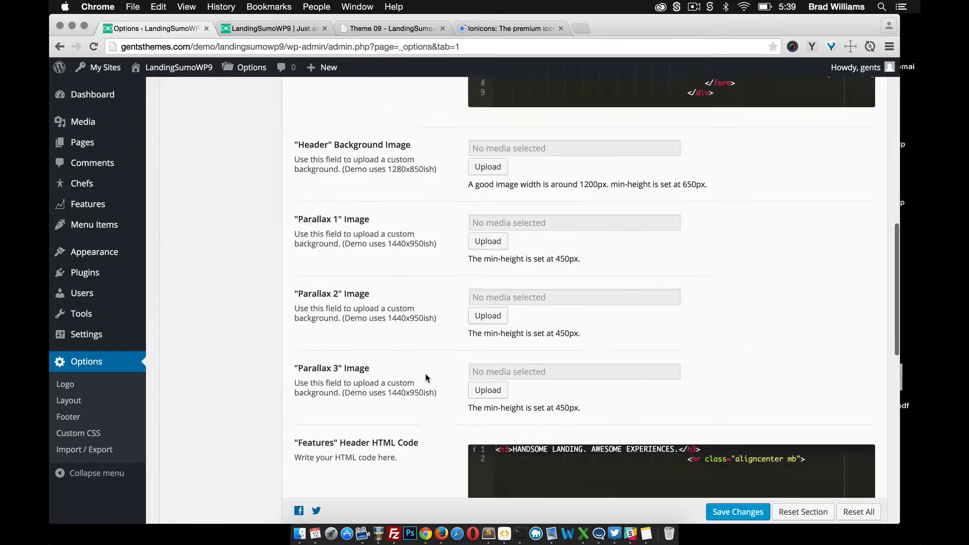
pyautogui.click(534, 332)
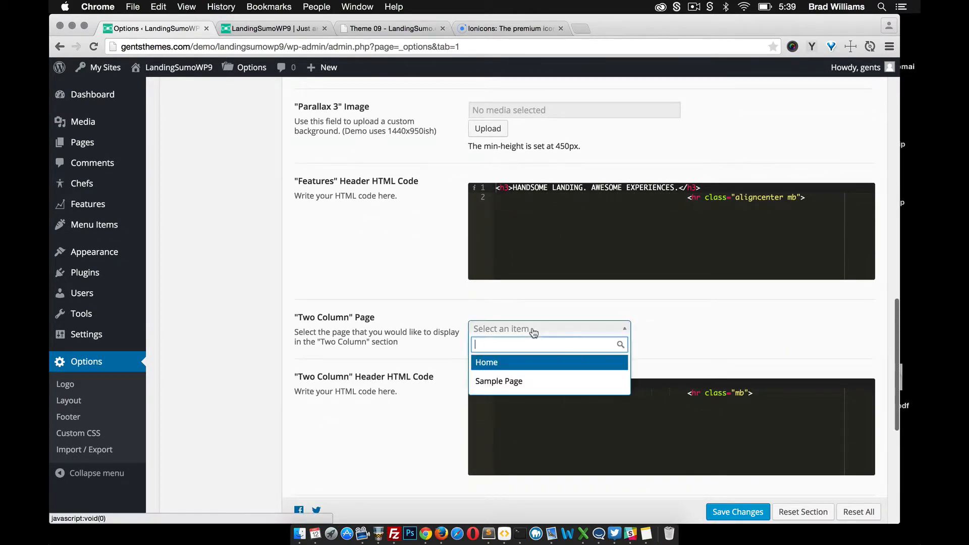
pyautogui.click(213, 251)
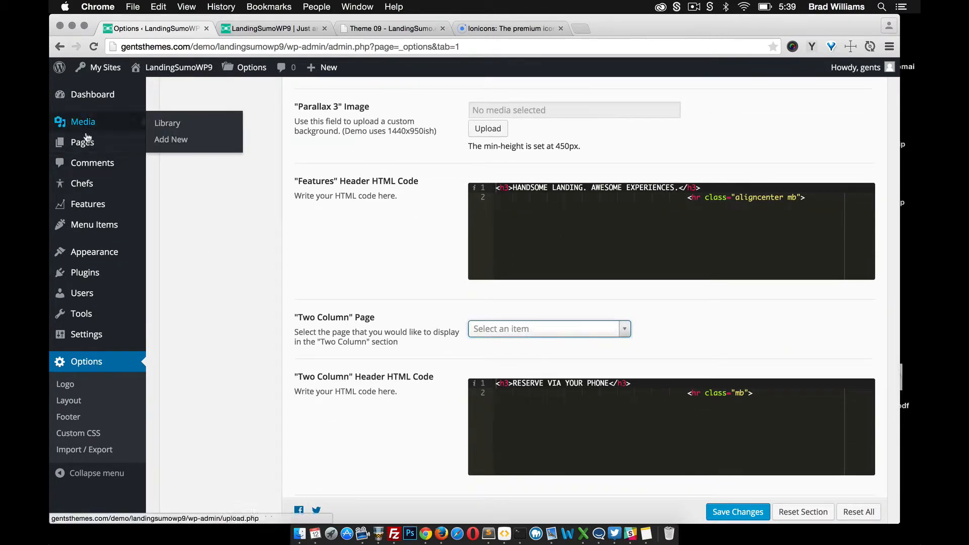
# Add a new page and title it "Two Columns".
pyautogui.moveTo(66, 142)
pyautogui.click(185, 162)
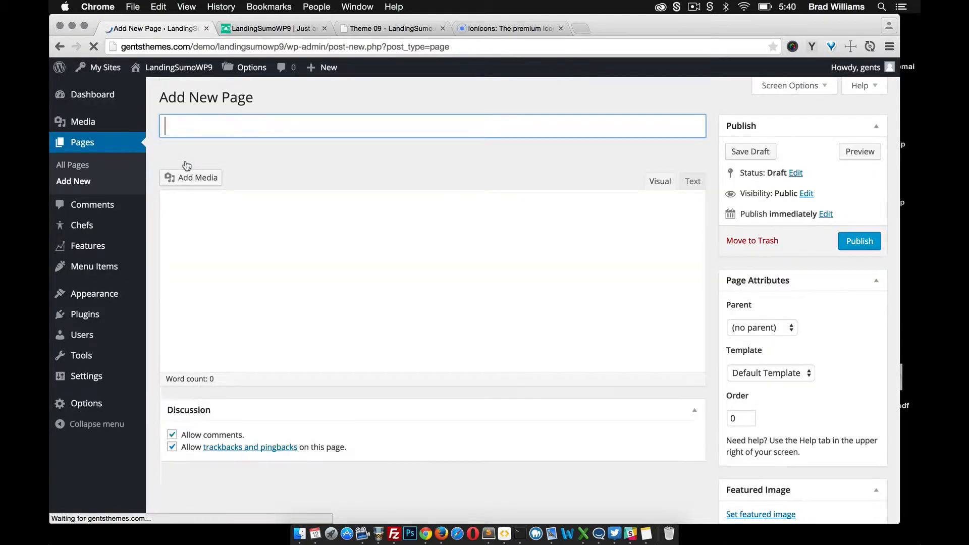
pyautogui.click(226, 133)
pyautogui.write('COlumns')
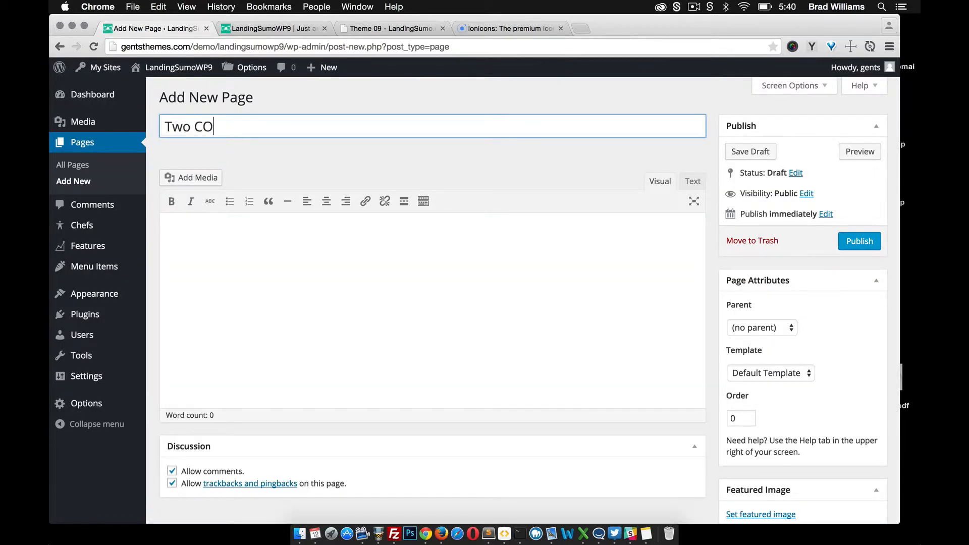
pyautogui.press('BackSpace')
pyautogui.press('BackSpace')
pyautogui.press('BackSpace')
pyautogui.press('BackSpace')
pyautogui.press('BackSpace')
pyautogui.press('BackSpace')
pyautogui.write('olum')
pyautogui.click(233, 249)
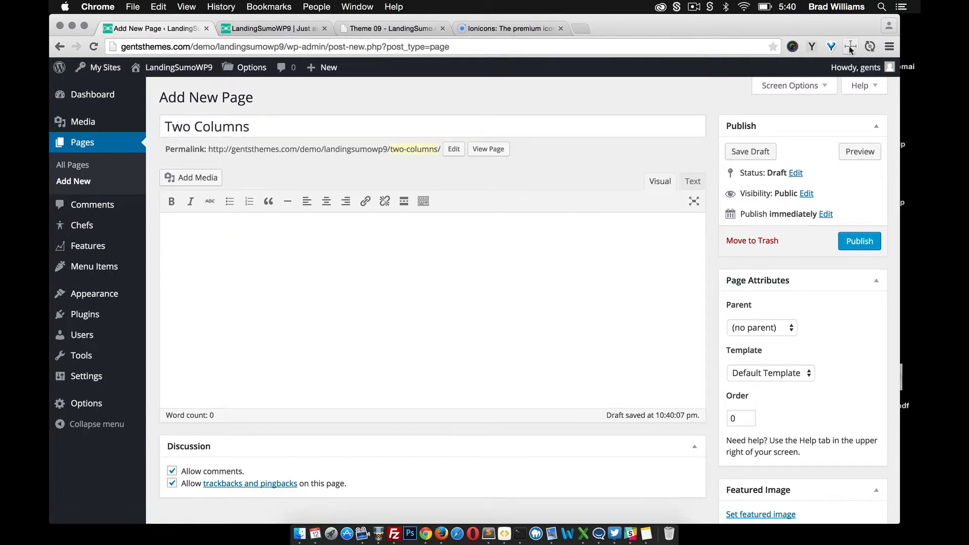
# Fill the body of the "Two Columns" page with two generated placeholder paragraphs.
pyautogui.click(812, 46)
pyautogui.click(815, 123)
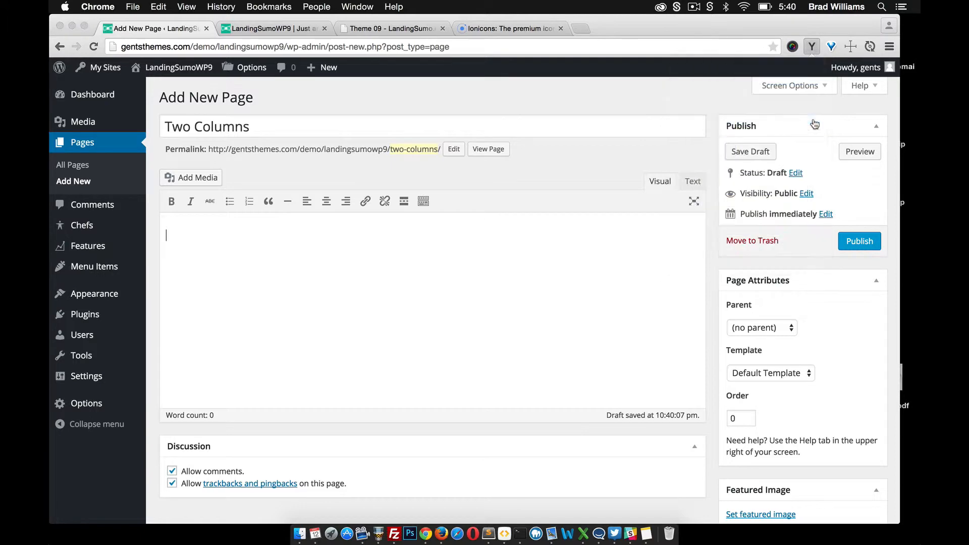
pyautogui.write('Praesent venenatis metus at tortor pulvinar varius. Proin pretium, leo ac pellentesque mollis, felis nunc ultrices eros, sed gravida augue augue mollis justo. Proin sapien ipsum, porta a, auctor quis, euismod ut, mi. Aenean leo ligula, porttitor eu, consequat vitae, eleifend ac, enim. Curabitur ullamcorper ultricies nisi. Vestibulum fringilla pede sit amet augue. Suspendisse potenti. Nullam tincidunt adipiscing enim. Mauris turpis nunc, blandit et, volutpat molestie, porta ut, ligula. Phasellus blandit leo ut odio.')
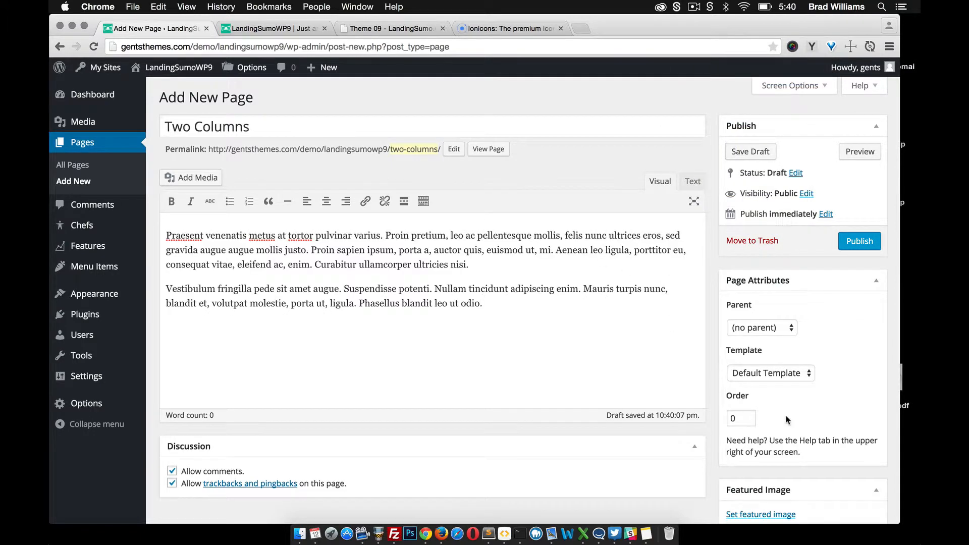
# Set phone.png from the Media Library as the featured image of the "Two Columns" page and publish the page.
pyautogui.scroll(-2, 785, 420)
pyautogui.click(763, 458)
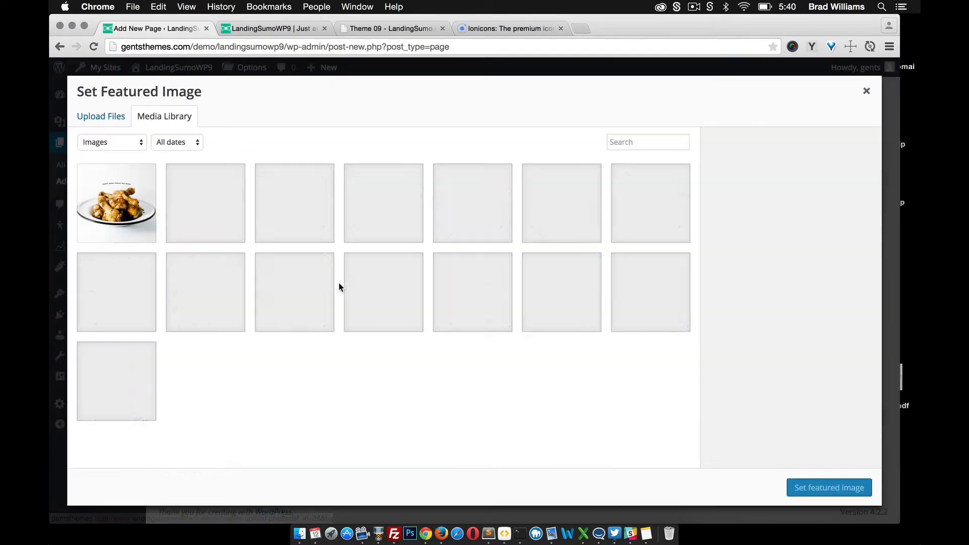
pyautogui.click(593, 329)
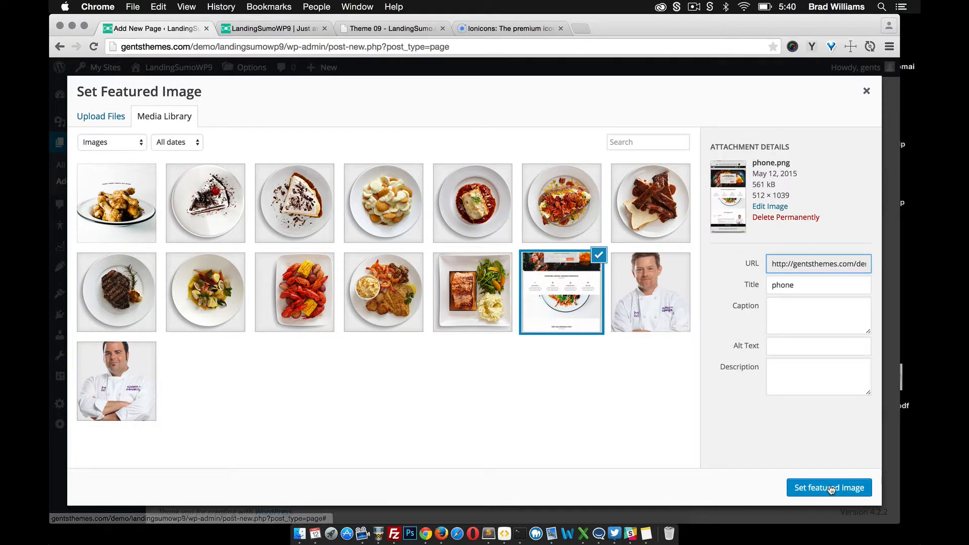
pyautogui.click(831, 488)
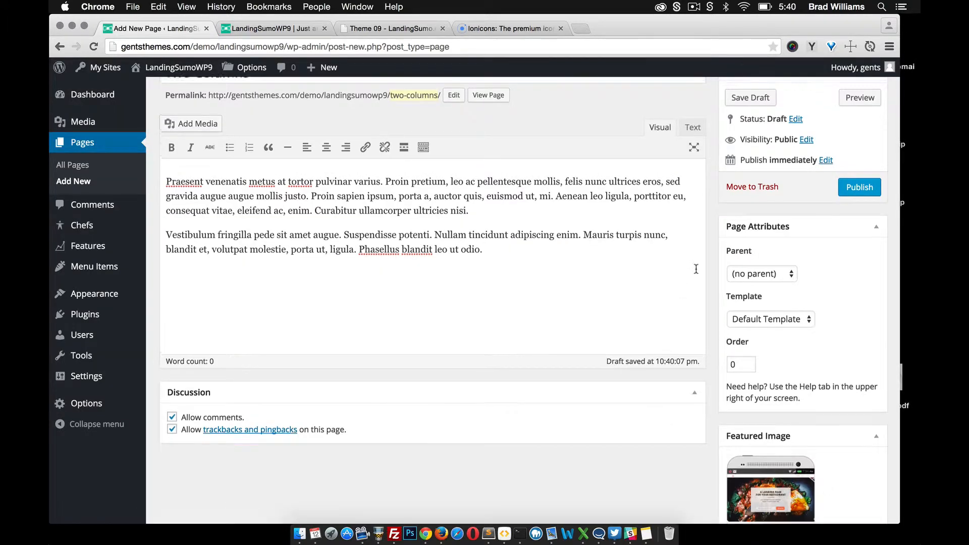
pyautogui.scroll(2, 696, 269)
pyautogui.click(853, 241)
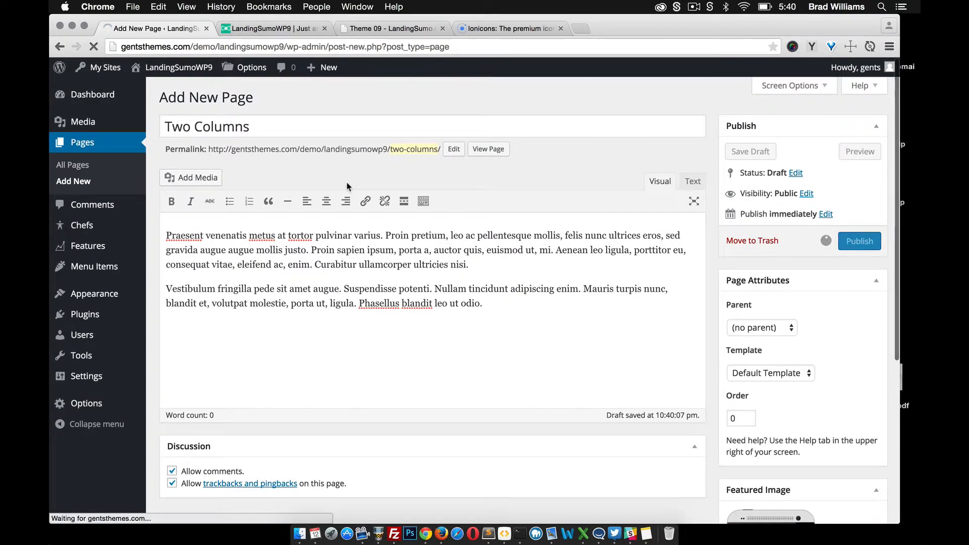
# In the theme's Layout options, set the "Two Column" Page to "Two Columns" and save the changes.
pyautogui.moveTo(83, 404)
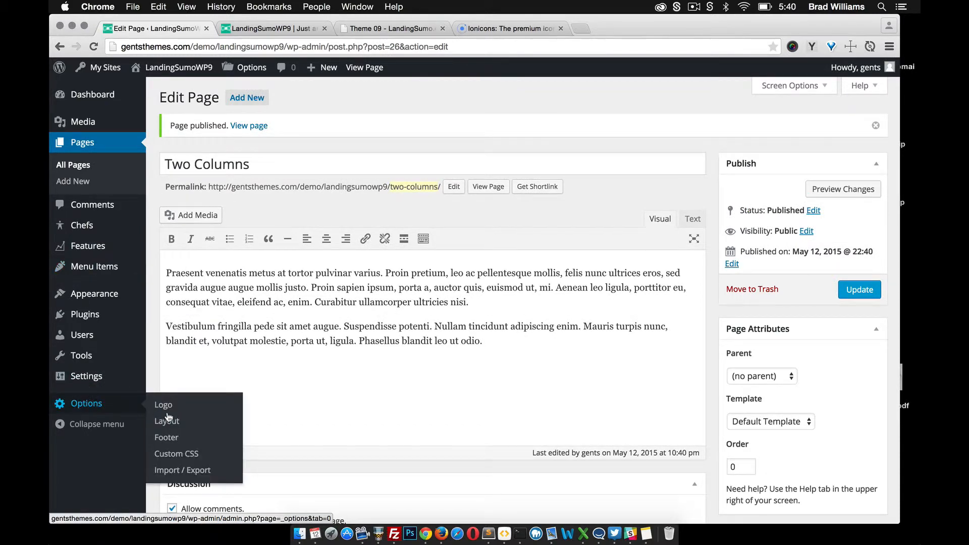
pyautogui.click(168, 420)
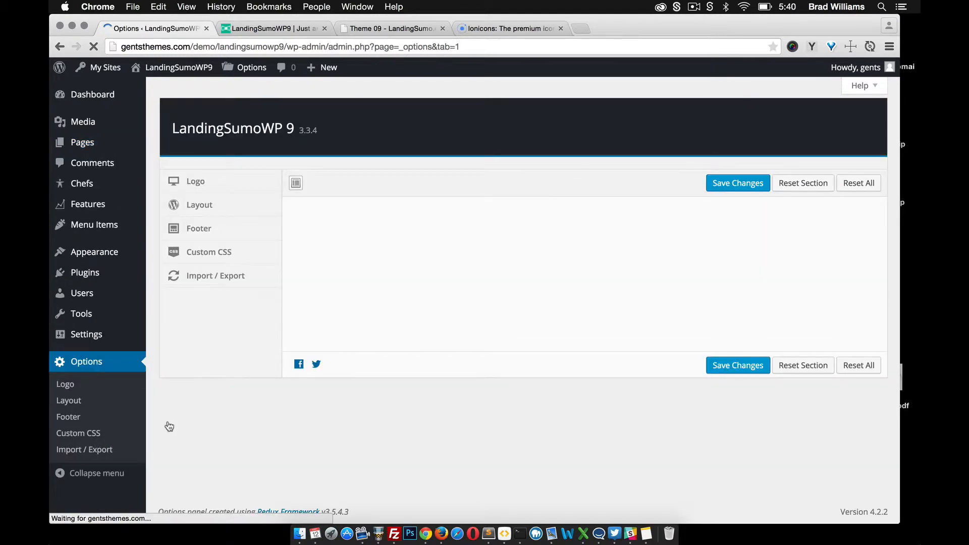
pyautogui.scroll(-10, 333, 351)
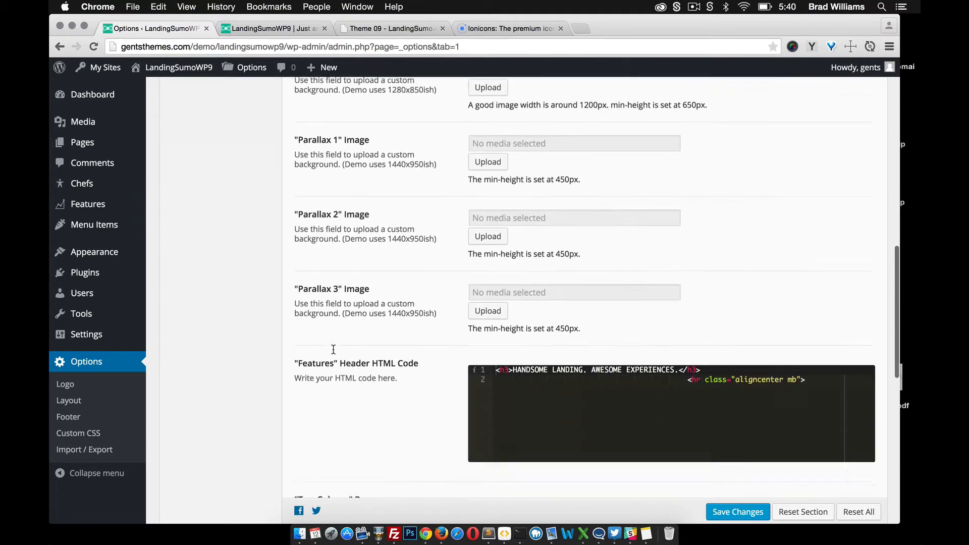
pyautogui.scroll(-5, 334, 349)
pyautogui.click(499, 230)
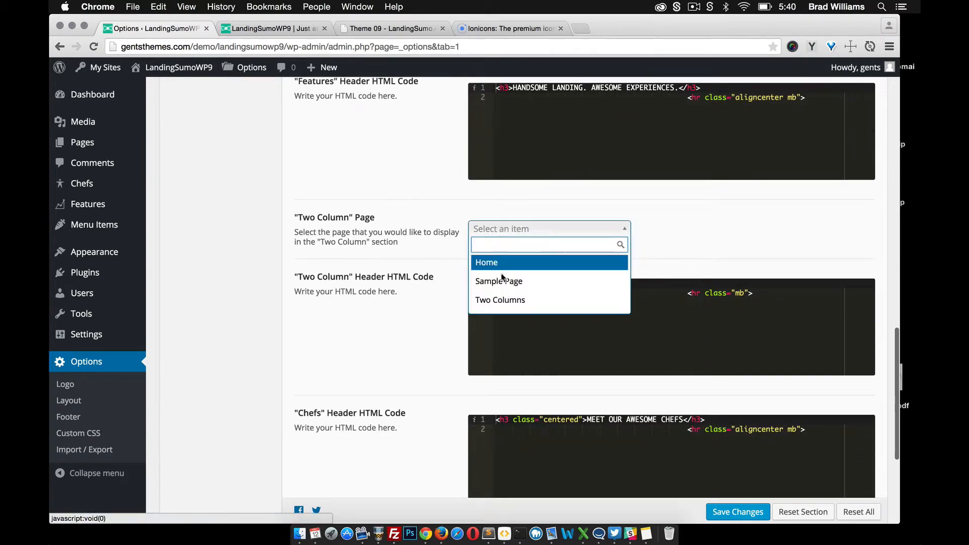
pyautogui.click(502, 300)
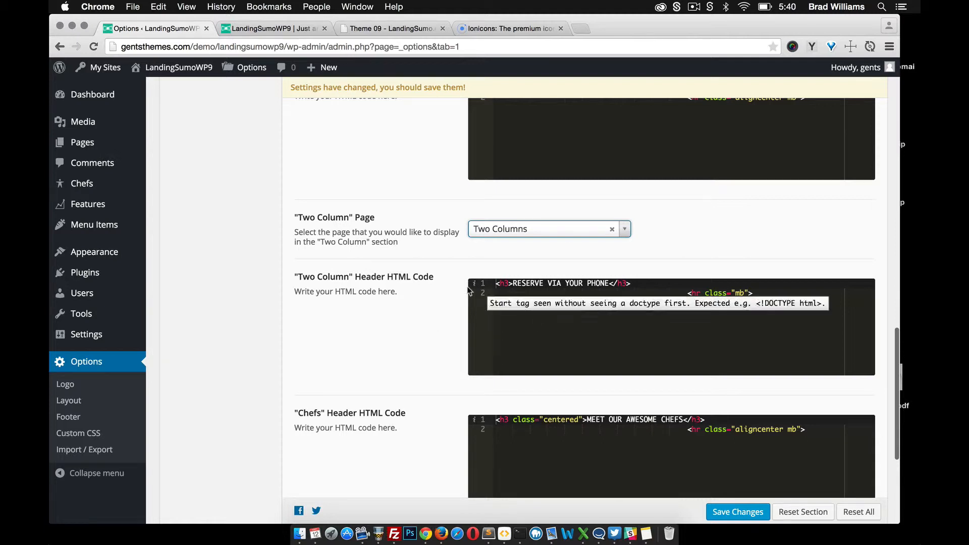
pyautogui.scroll(-5, 404, 307)
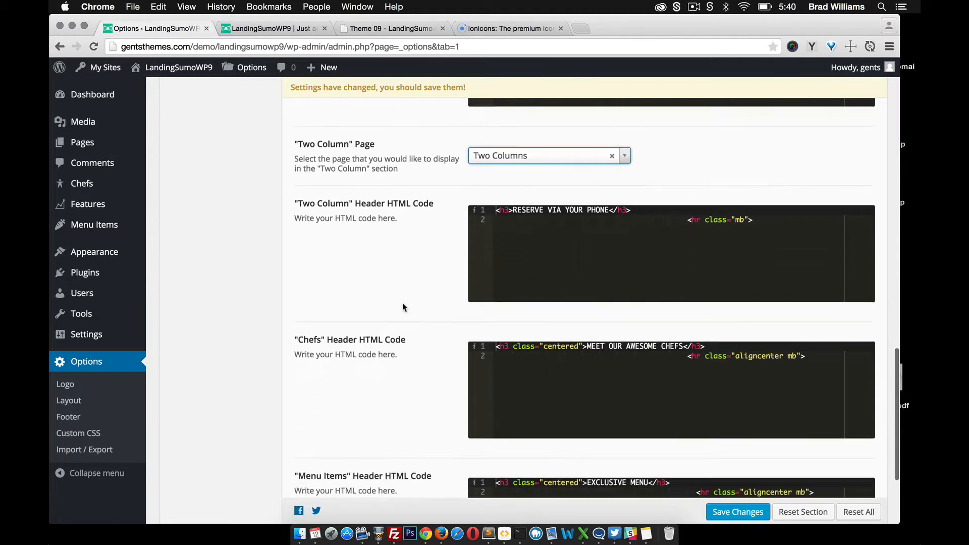
pyautogui.click(745, 496)
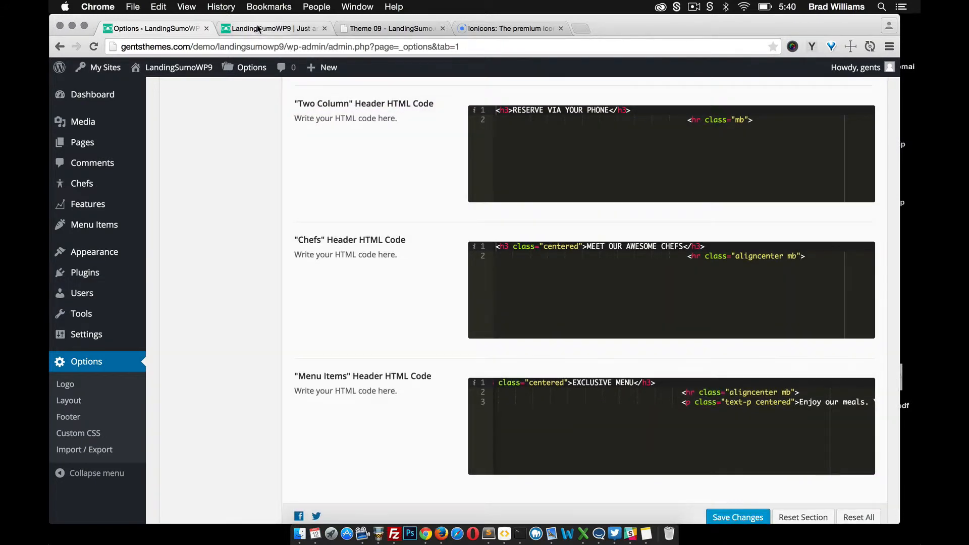
# Reload the LandingSumoWP9 homepage and review its sections, including the two-column section and the newsletter footer.
pyautogui.click(257, 29)
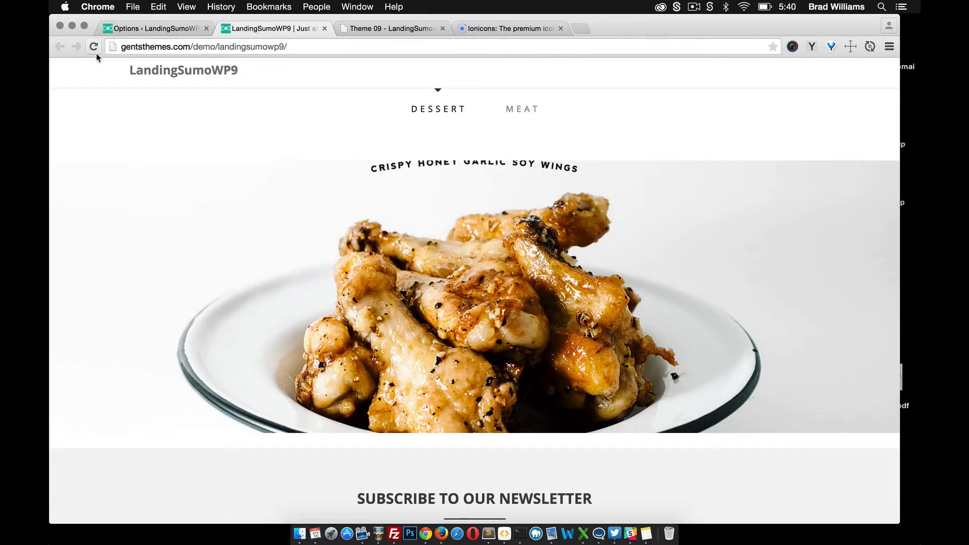
pyautogui.click(90, 48)
pyautogui.scroll(-7, 192, 188)
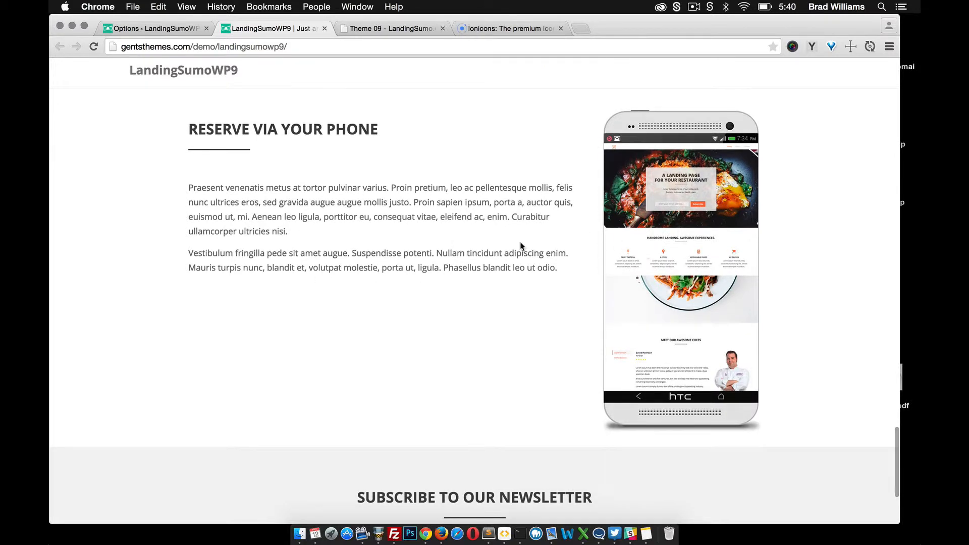
pyautogui.scroll(-4, 339, 261)
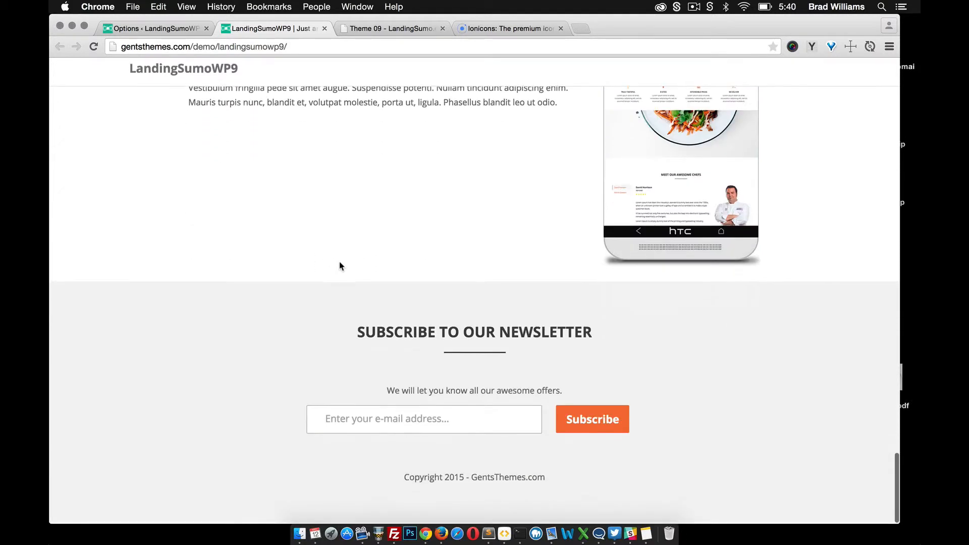
pyautogui.scroll(15, 339, 262)
pyautogui.scroll(20, 339, 261)
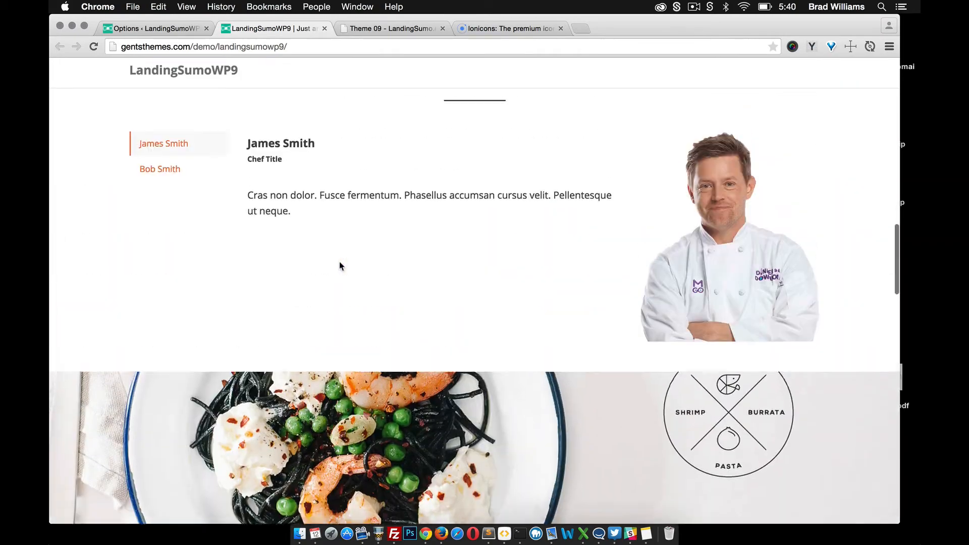
pyautogui.scroll(4, 339, 261)
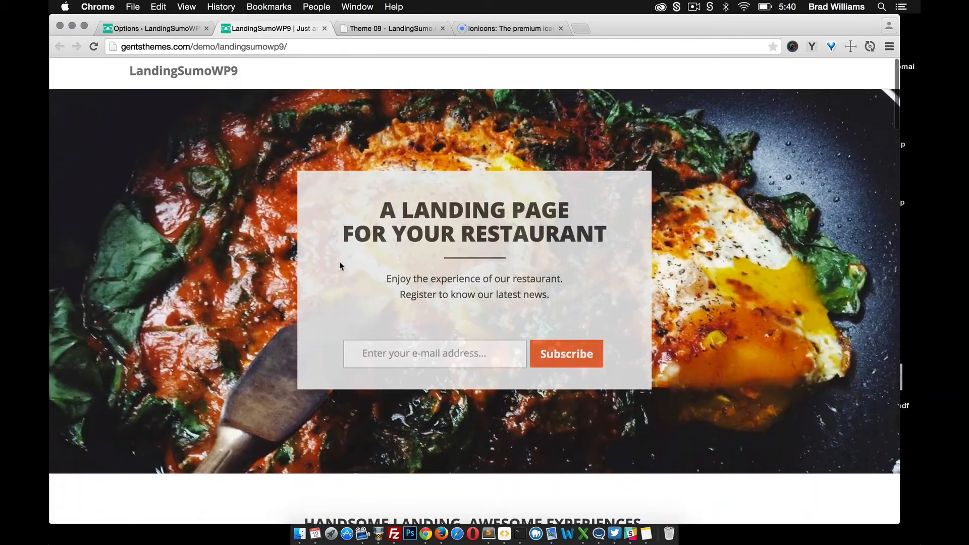
pyautogui.scroll(-15, 341, 288)
pyautogui.scroll(-20, 341, 289)
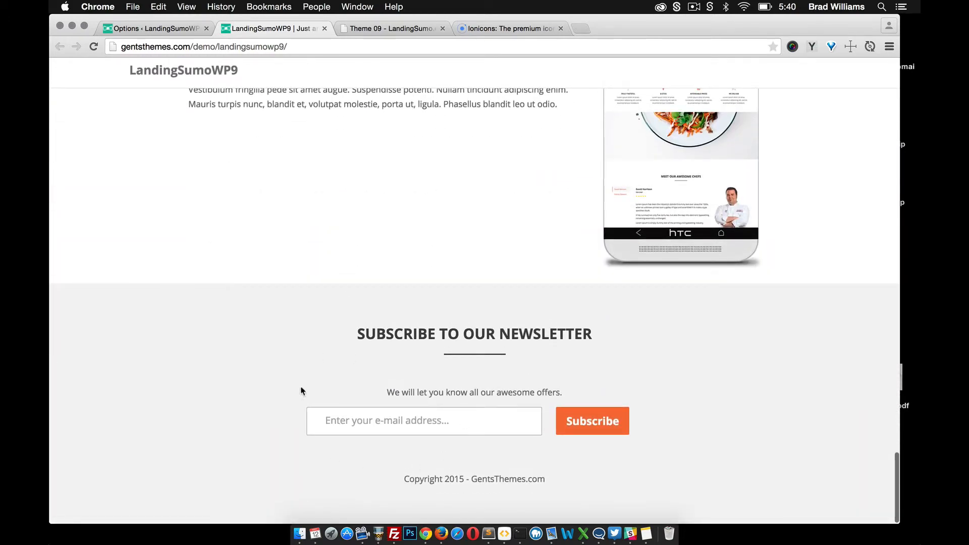
# Examine the newsletter and copyright HTML code in the theme's Footer options and compare it with the homepage footer.
pyautogui.click(150, 26)
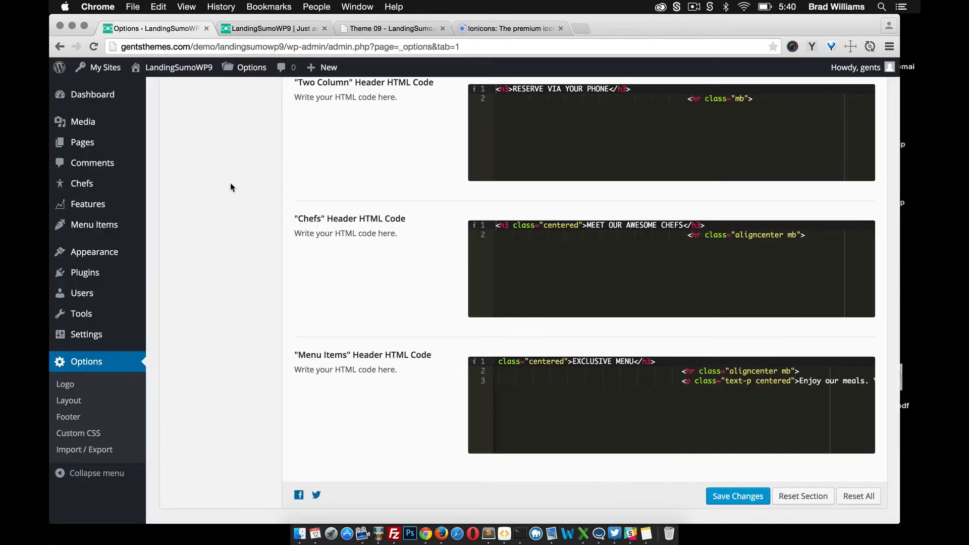
pyautogui.scroll(15, 230, 187)
pyautogui.click(220, 232)
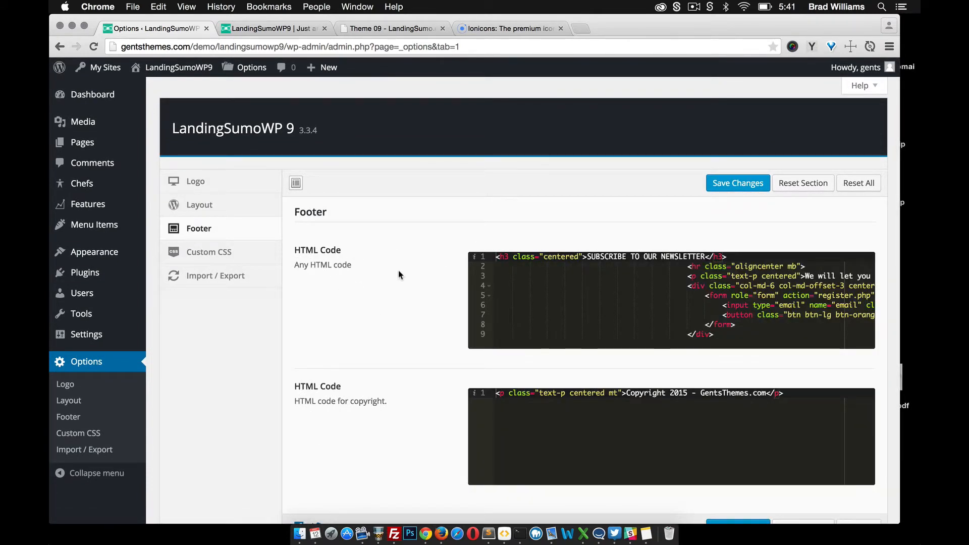
pyautogui.hscroll(5, 605, 298)
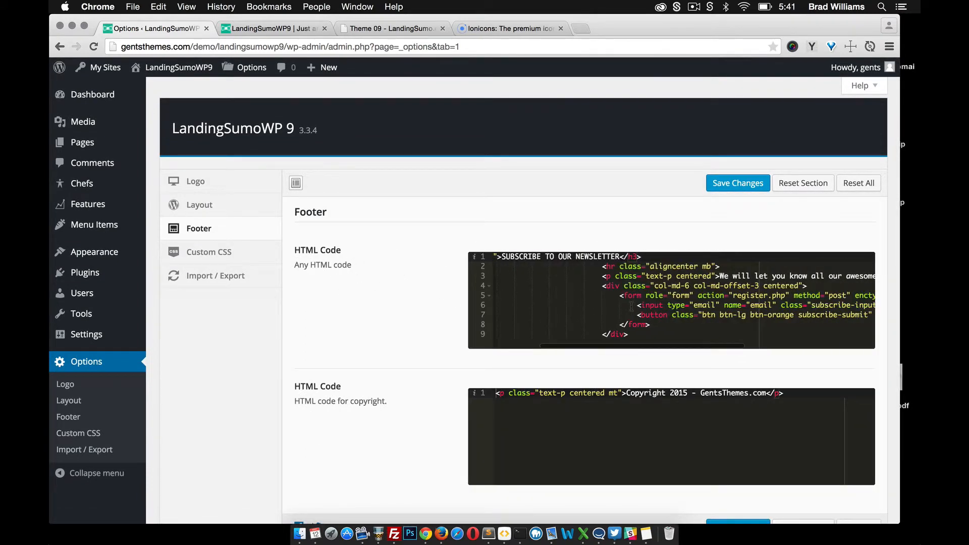
pyautogui.hscroll(-3, 628, 295)
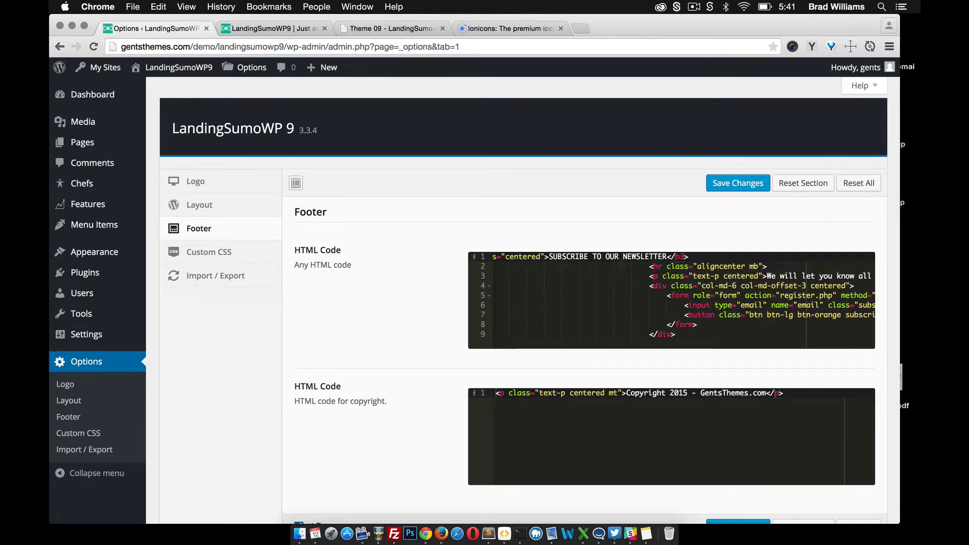
pyautogui.click(273, 29)
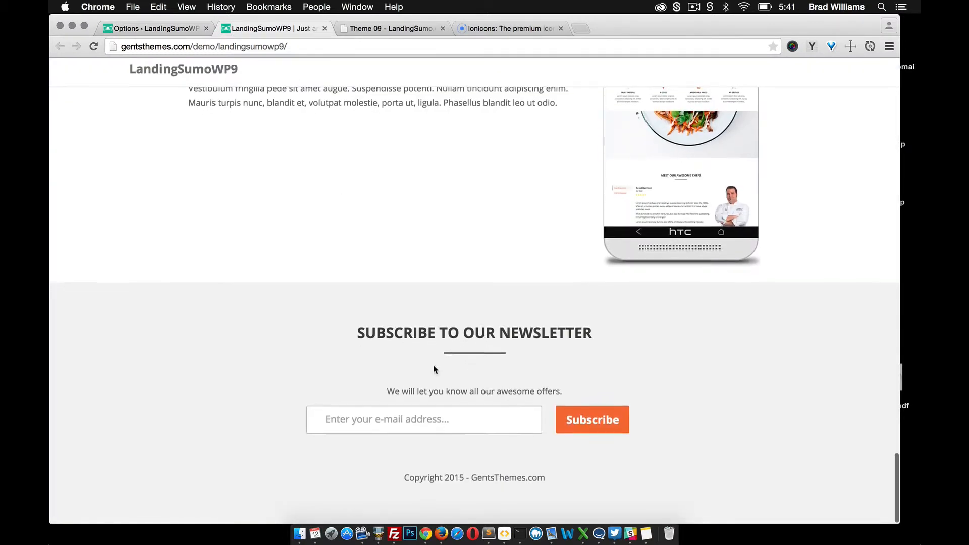
pyautogui.click(151, 28)
pyautogui.scroll(-2, 413, 402)
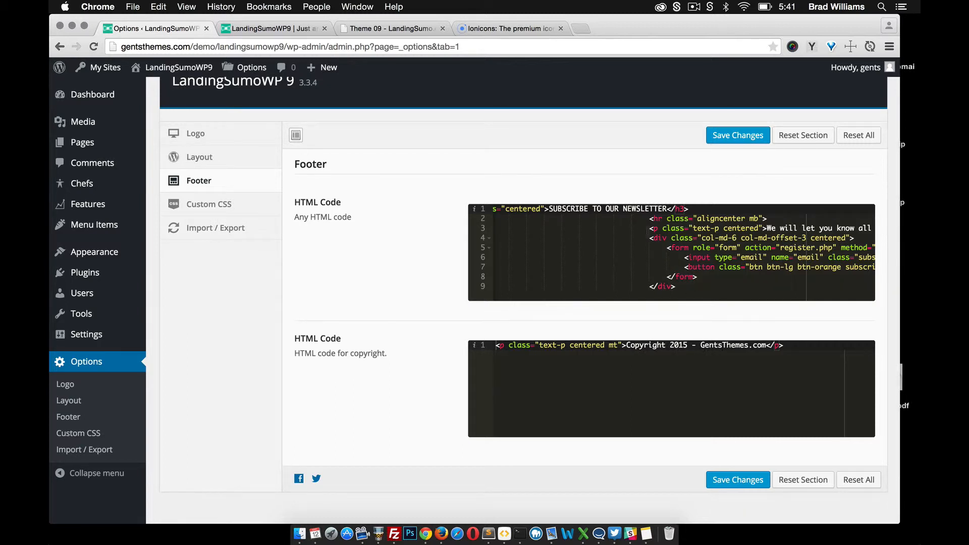
pyautogui.hscroll(5, 717, 257)
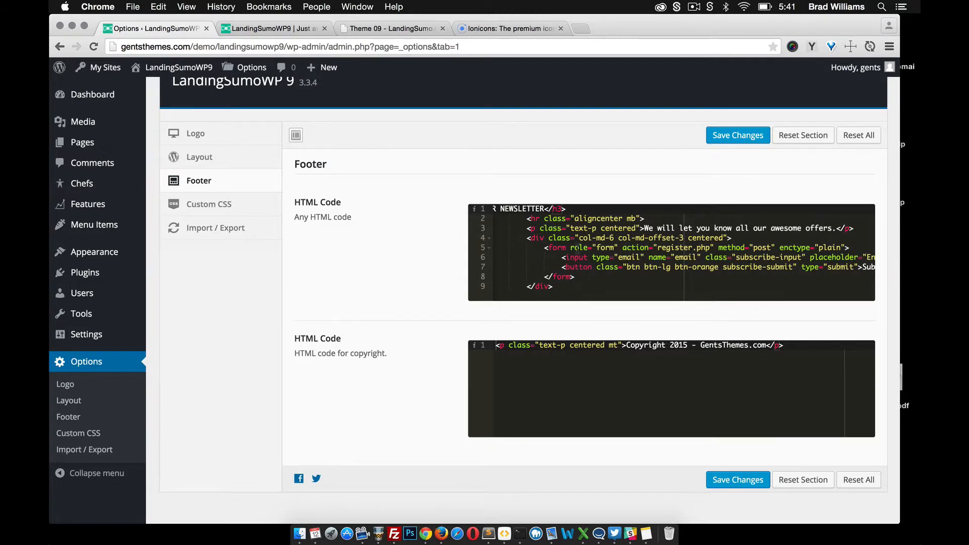
pyautogui.scroll(2, 432, 254)
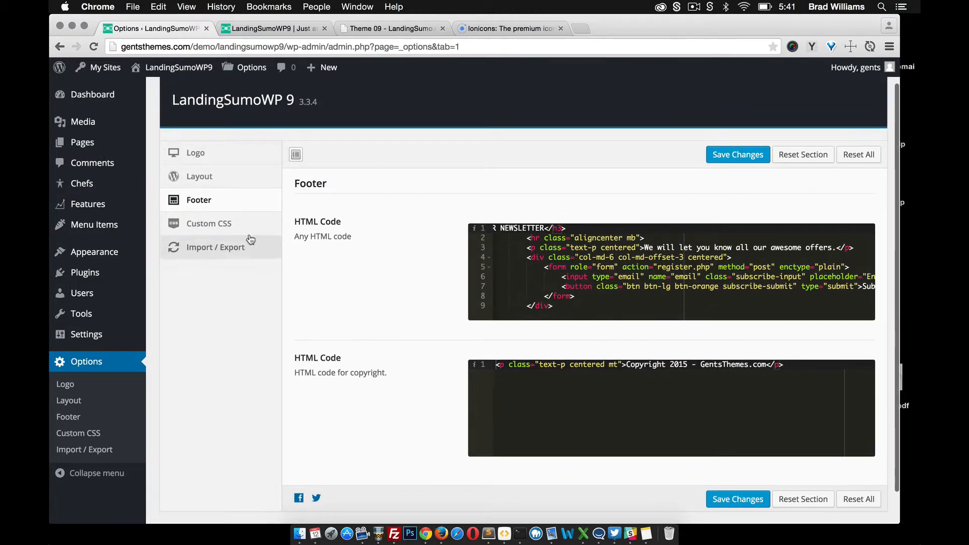
# View the theme's Custom CSS options and compare the header navigation of Theme 09 with the LandingSumoWP9 homepage.
pyautogui.click(210, 253)
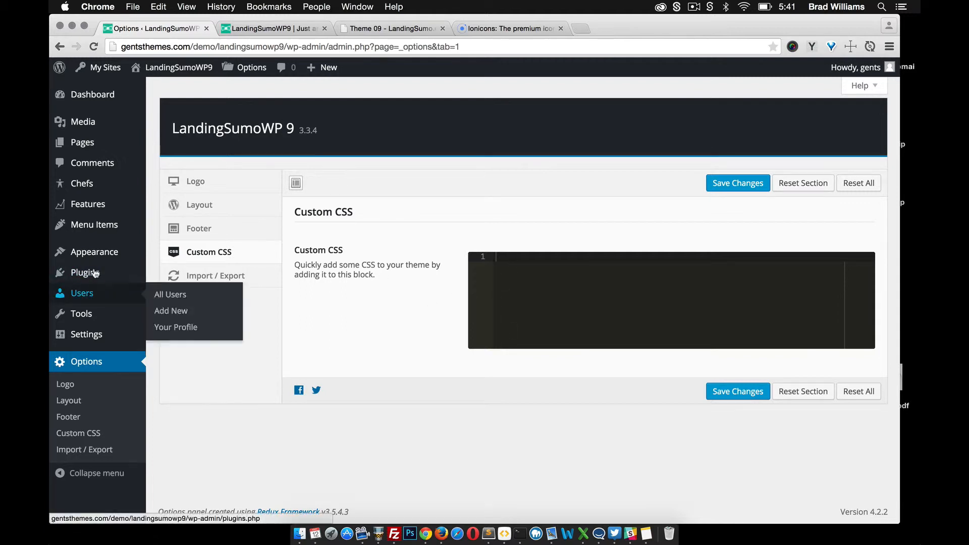
pyautogui.moveTo(94, 253)
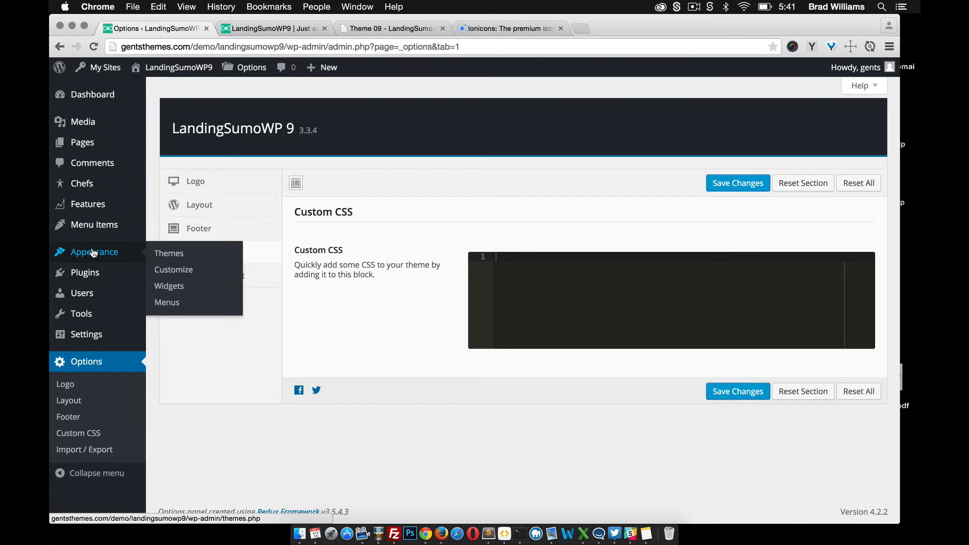
pyautogui.click(392, 28)
pyautogui.scroll(10, 402, 141)
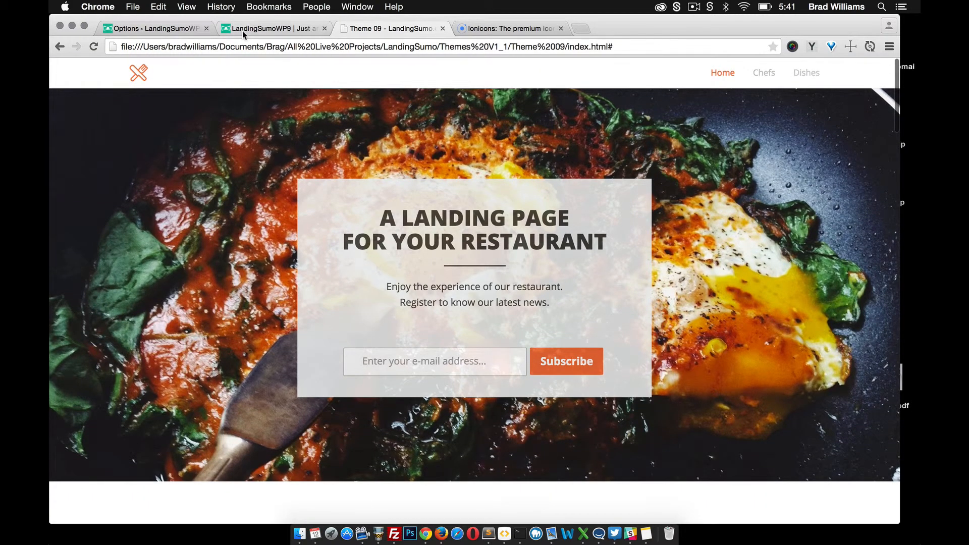
pyautogui.click(247, 29)
pyautogui.click(160, 29)
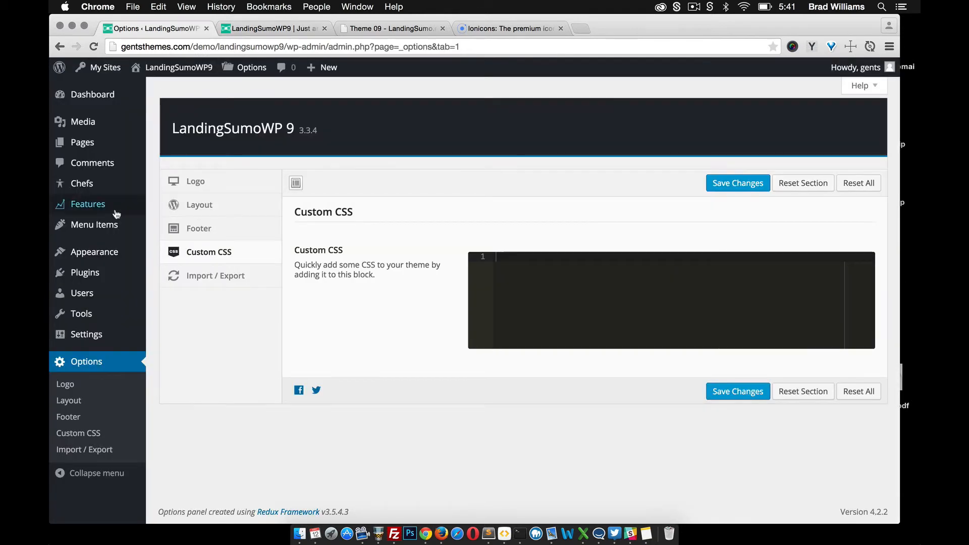
# Create the navigation menu "Menu 1" from the suggested default page items.
pyautogui.moveTo(105, 255)
pyautogui.click(176, 304)
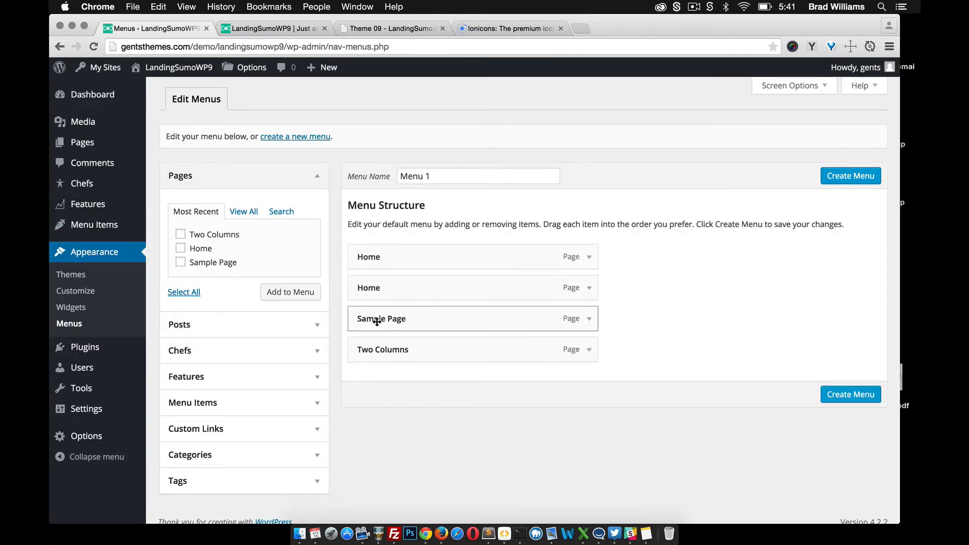
pyautogui.click(852, 395)
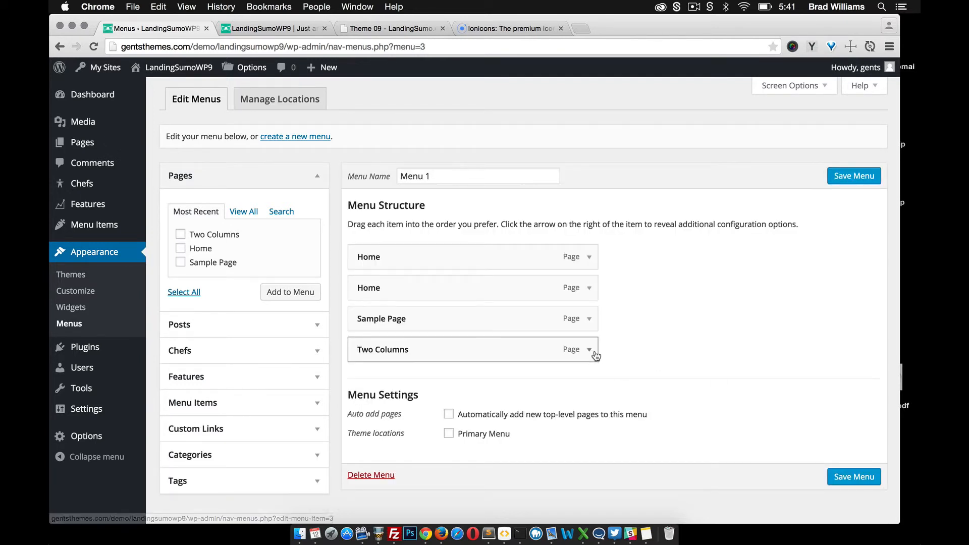
# Remove the Two Columns, Sample Page and both Home items from the structure of "Menu 1".
pyautogui.click(589, 351)
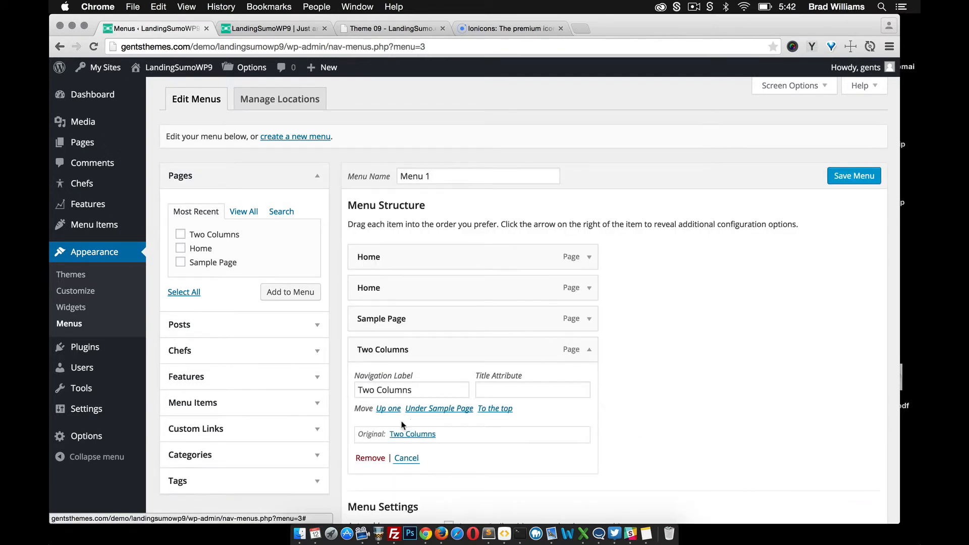
pyautogui.click(371, 458)
pyautogui.click(589, 319)
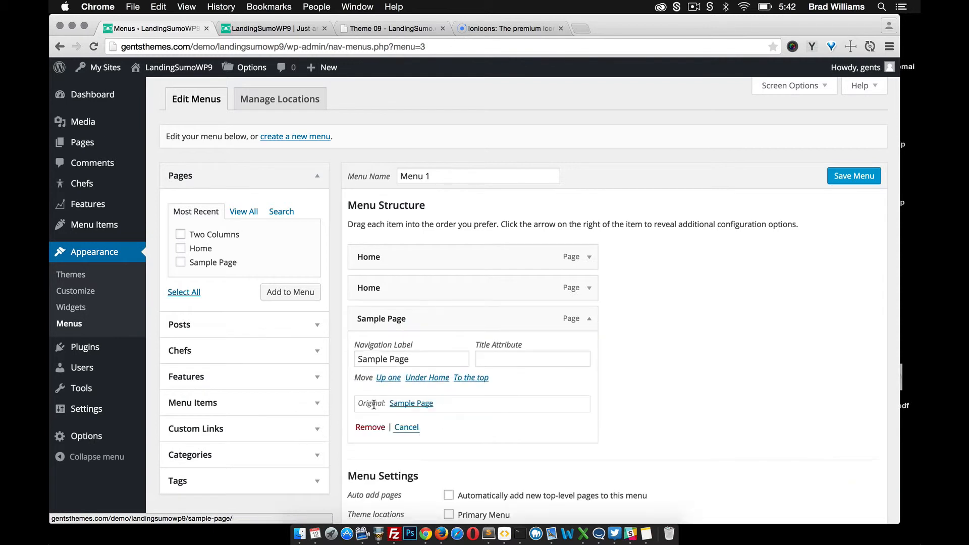
pyautogui.click(370, 427)
pyautogui.click(589, 288)
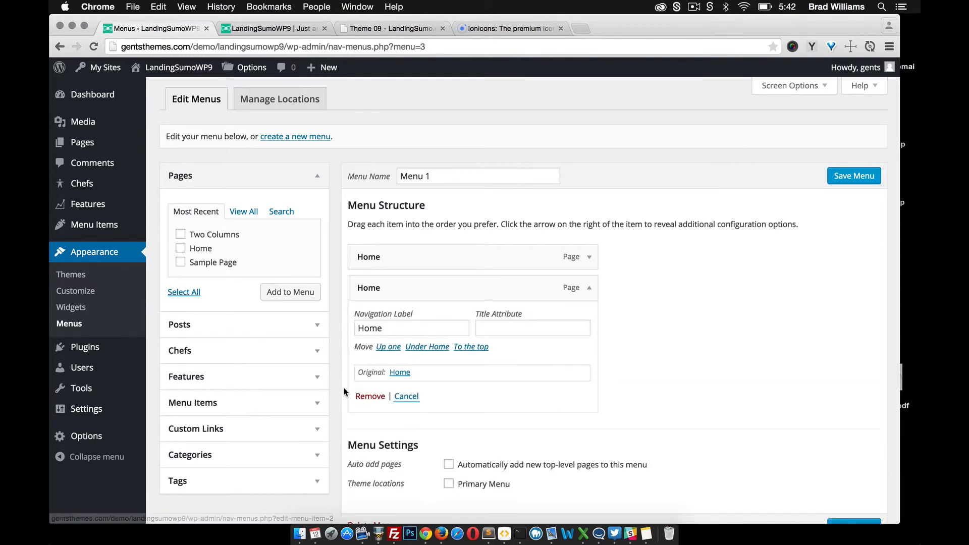
pyautogui.click(368, 397)
pyautogui.click(589, 257)
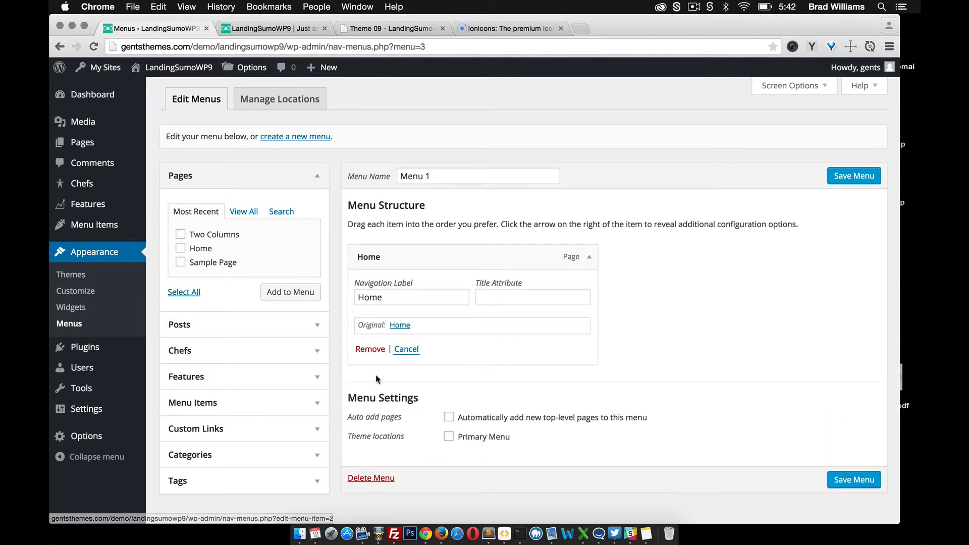
pyautogui.click(370, 349)
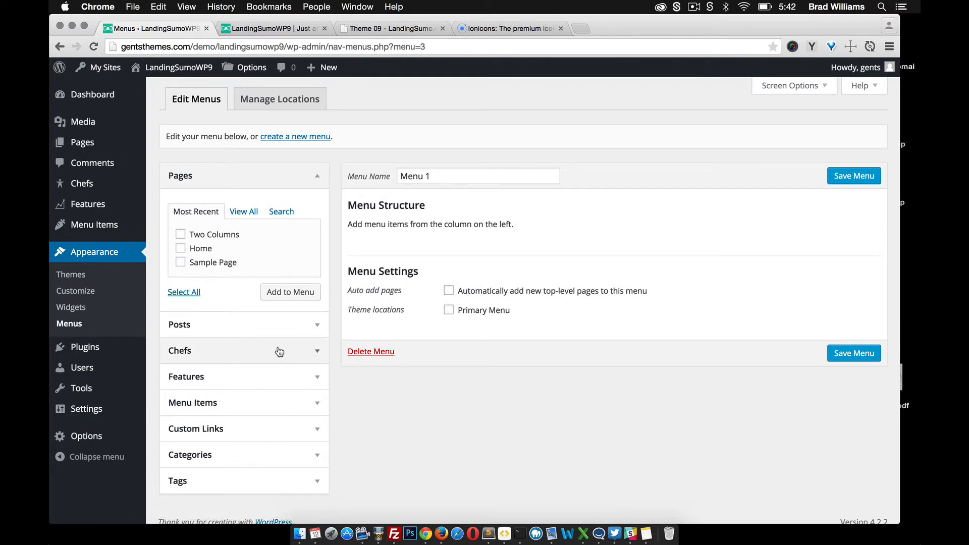
pyautogui.scroll(-1, 321, 424)
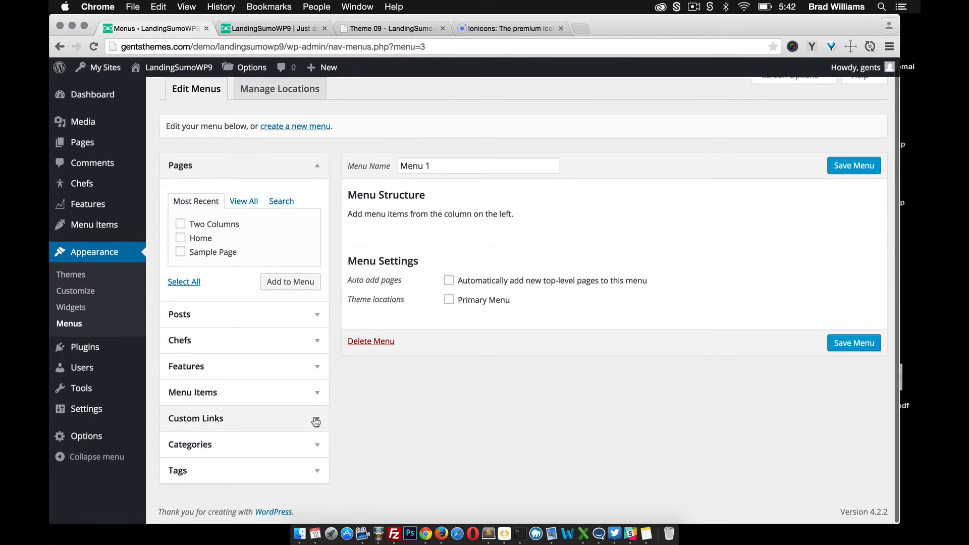
pyautogui.click(316, 422)
pyautogui.click(261, 346)
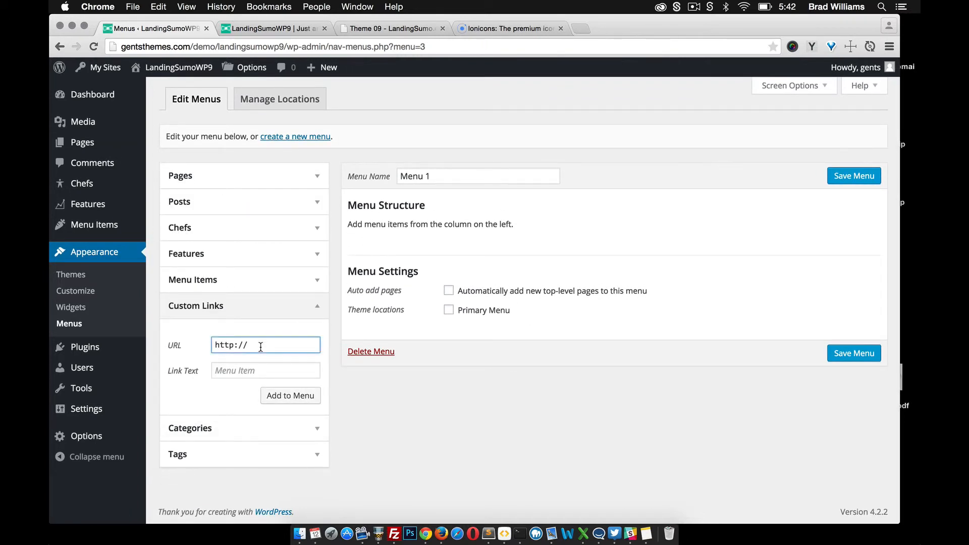
pyautogui.click(251, 369)
pyautogui.write('External Link')
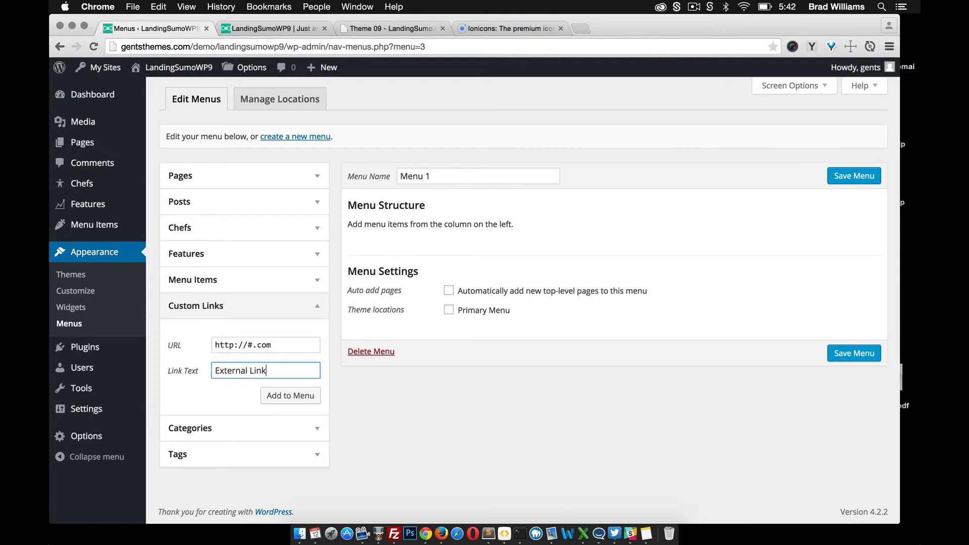
pyautogui.click(281, 395)
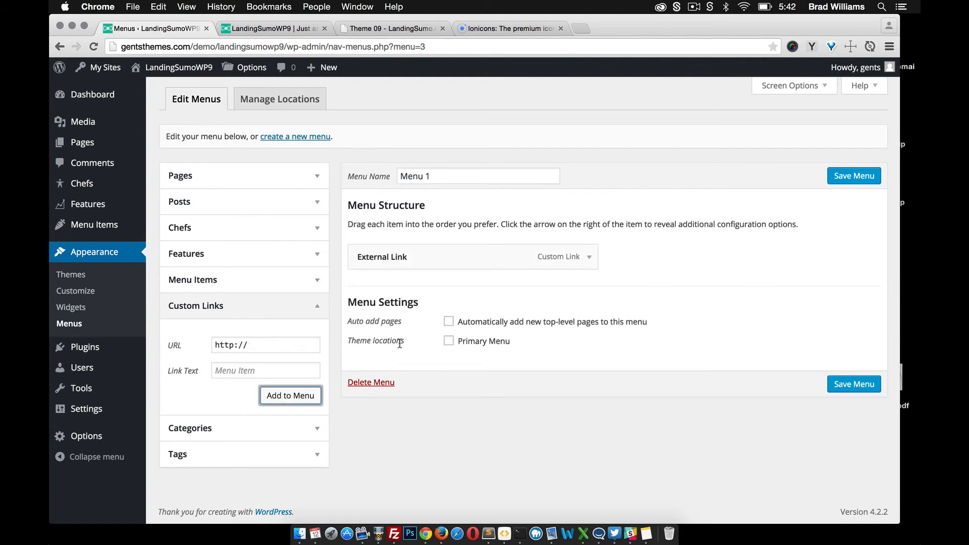
pyautogui.click(449, 341)
pyautogui.click(858, 384)
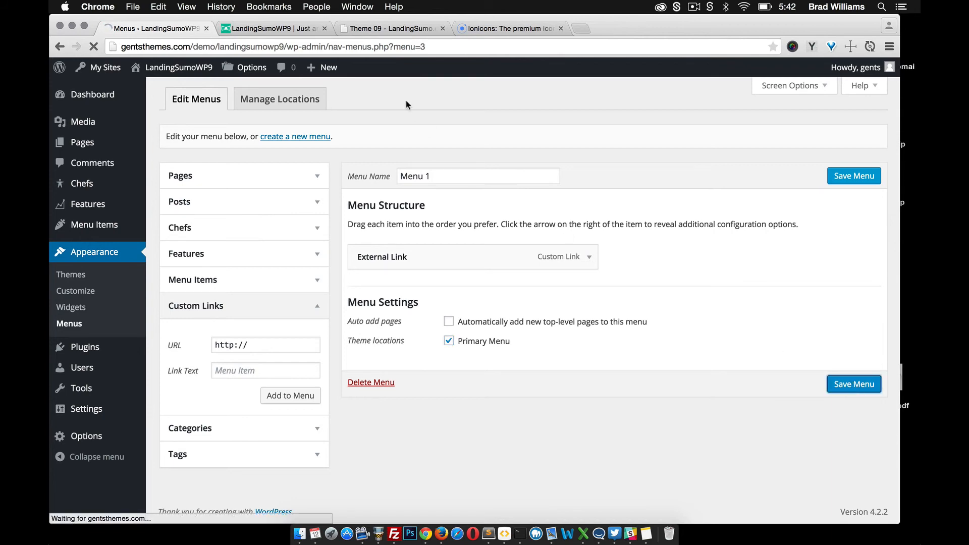
# Reload the LandingSumoWP9 homepage and check the header navigation from the lower sections up to the hero banner.
pyautogui.click(269, 26)
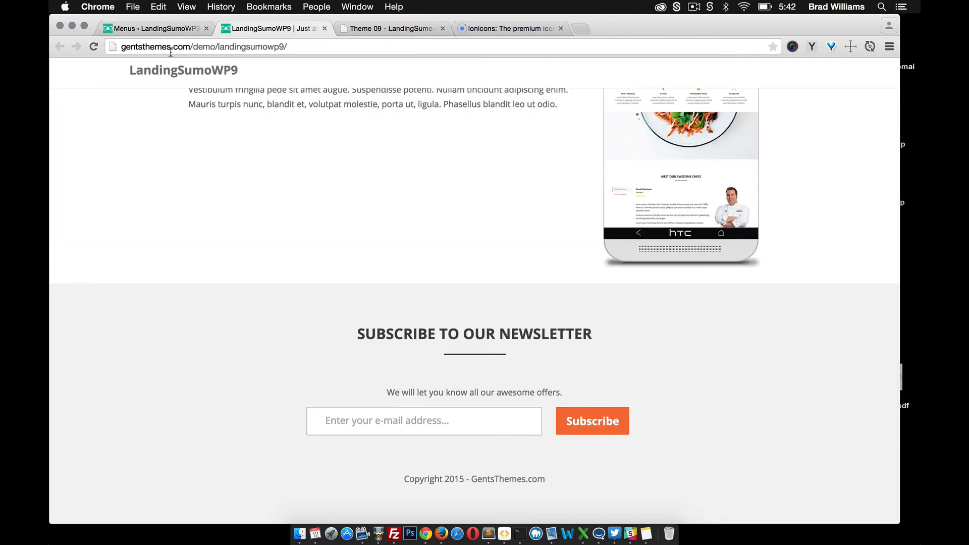
pyautogui.click(92, 48)
pyautogui.scroll(10, 689, 96)
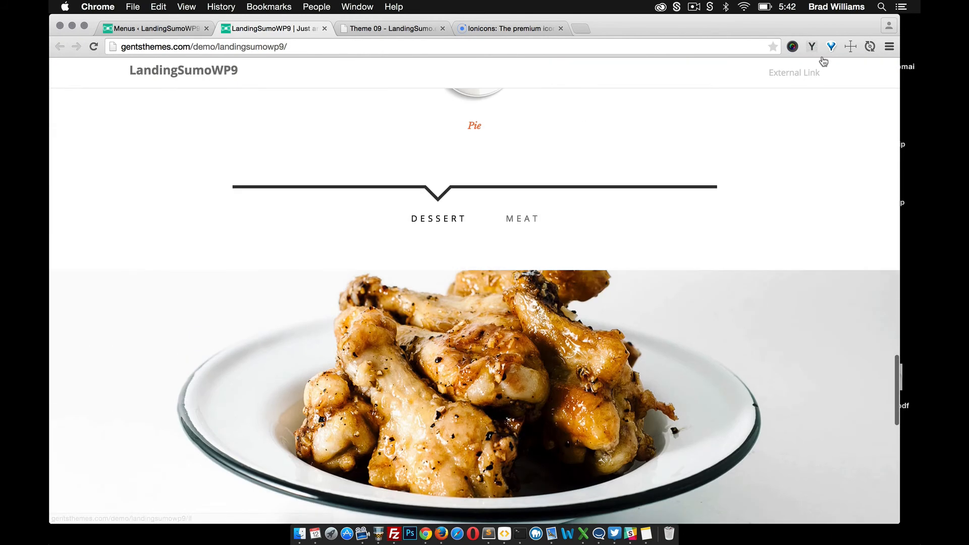
pyautogui.scroll(10, 734, 131)
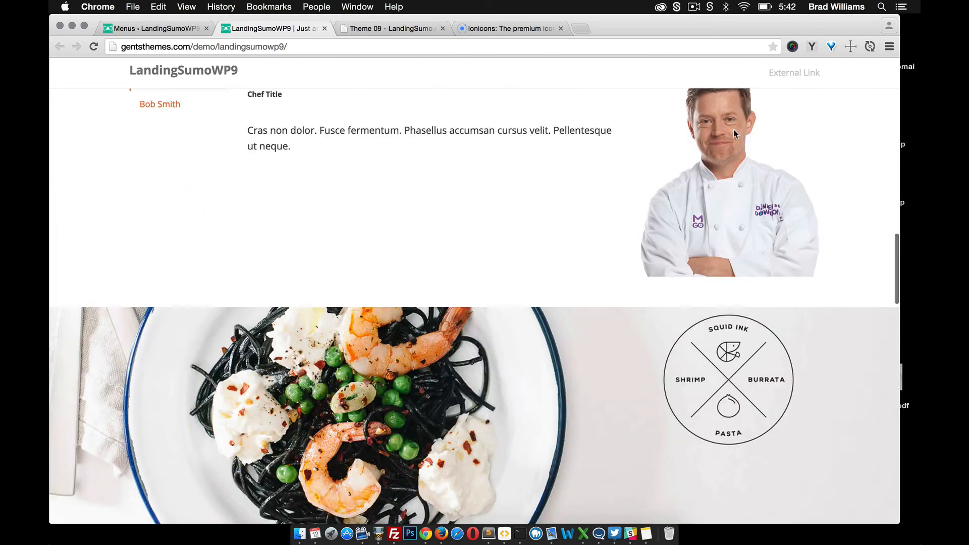
pyautogui.scroll(15, 734, 129)
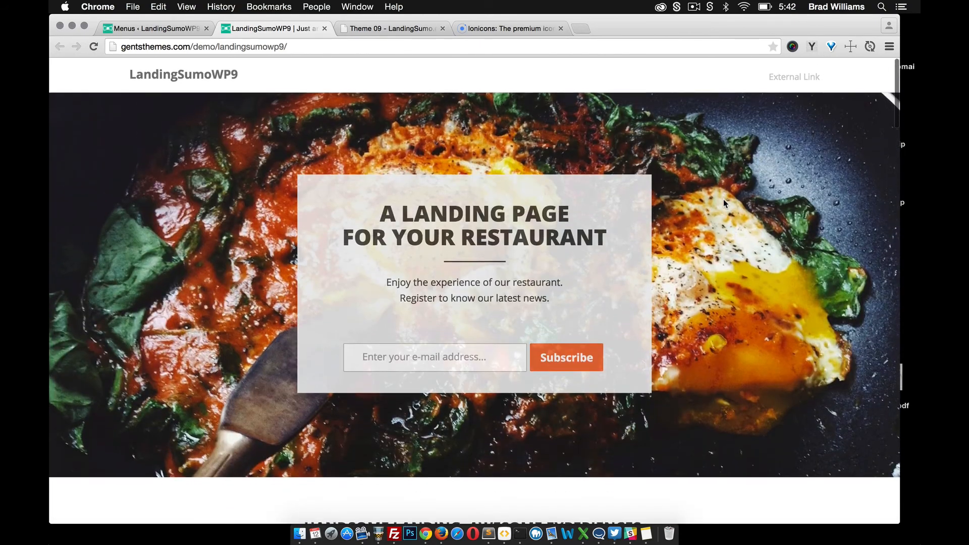